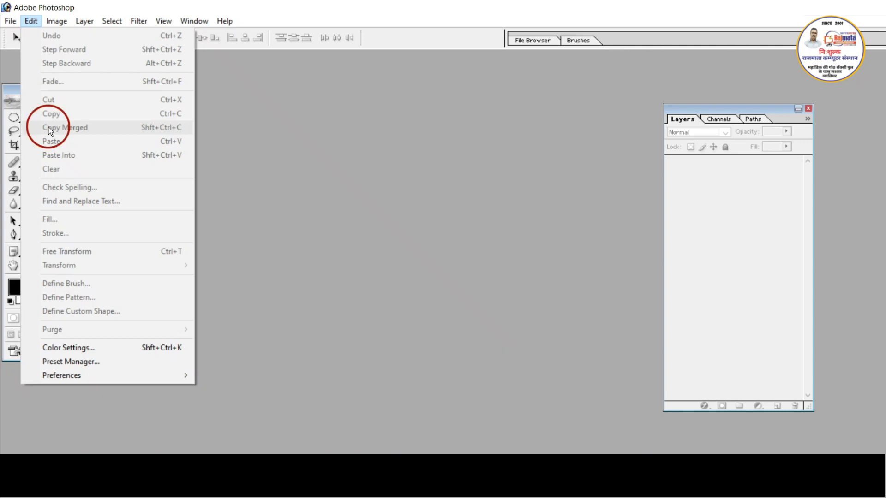
- Create a new document using the 1920 x 1080 HDTV 1080i preset and reposition its window in the workspace
left_click(280, 257)
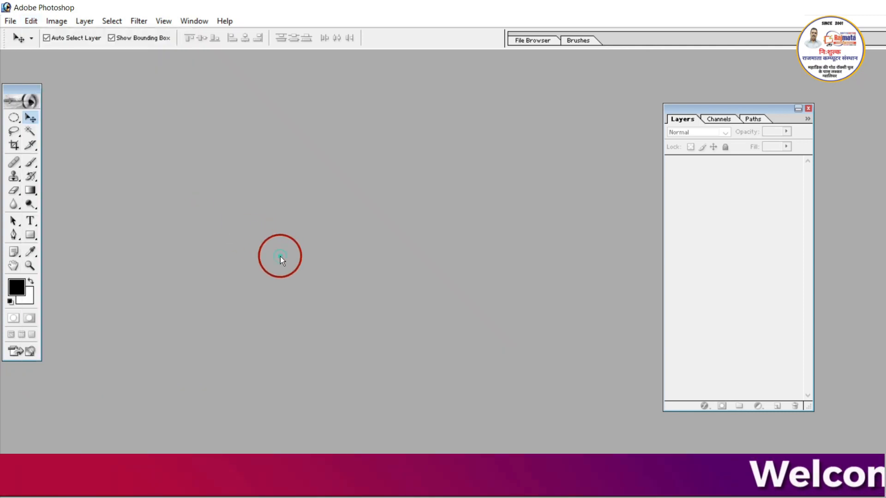
key("ctrl+n")
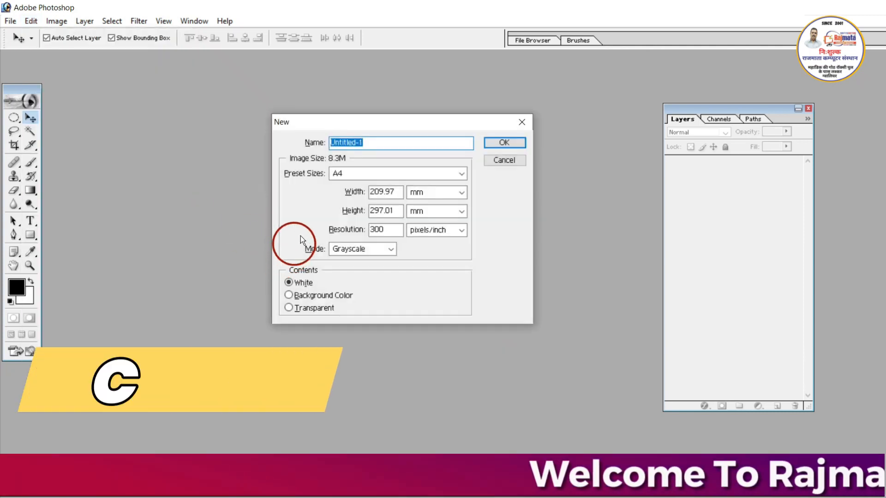
left_click(355, 176)
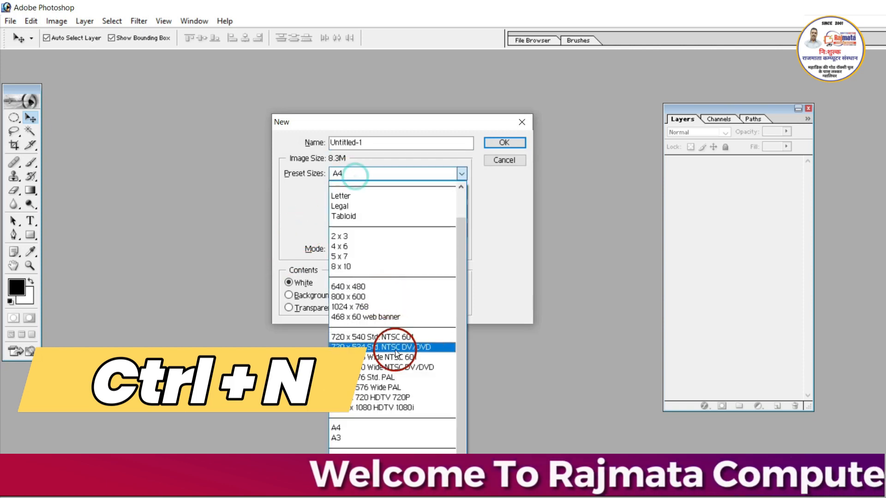
left_click(388, 406)
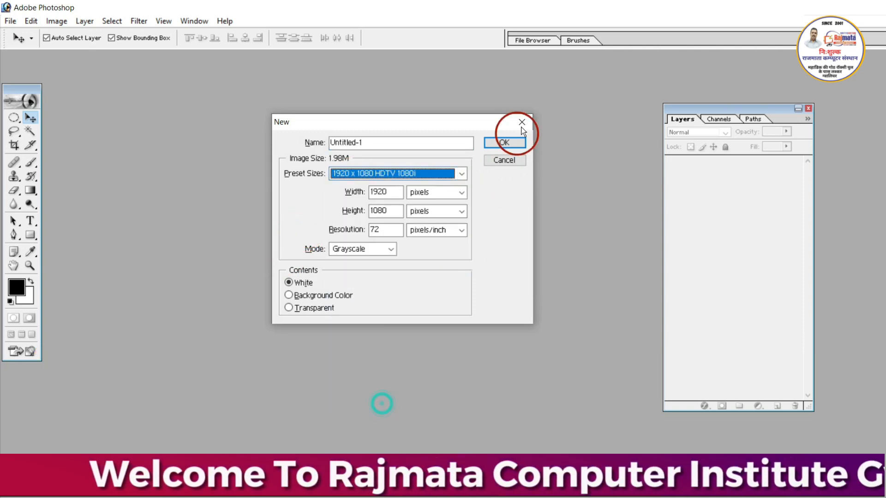
left_click(522, 142)
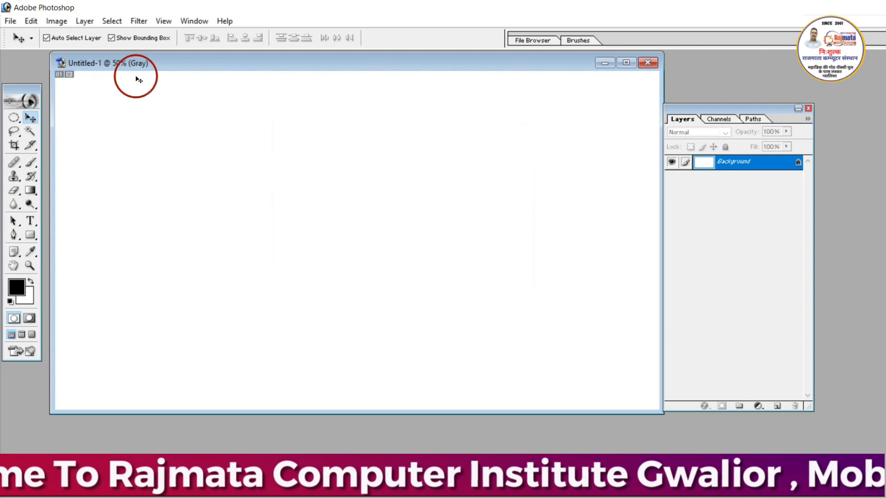
left_click_drag(162, 64, 192, 128)
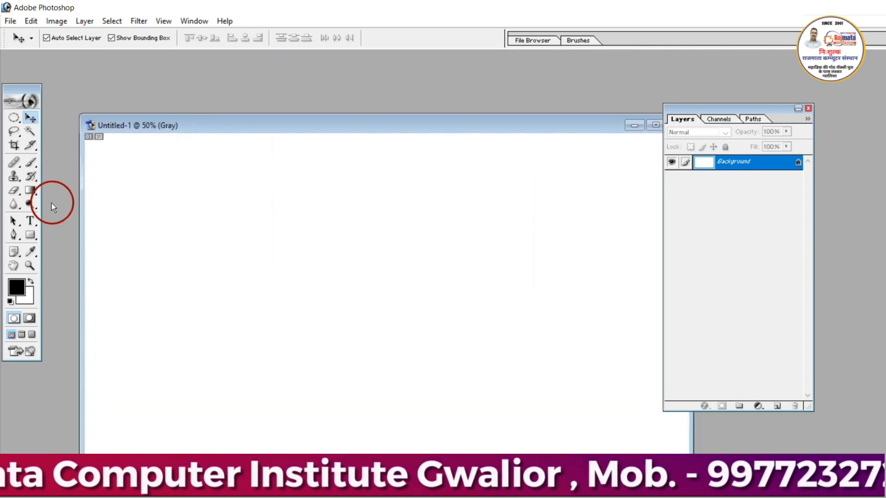
left_click(39, 20)
mouse_move(56, 22)
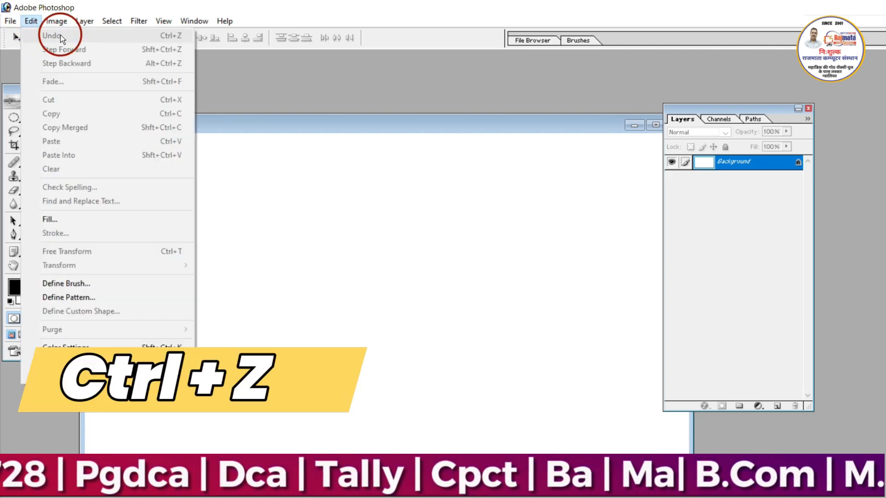
left_click(227, 198)
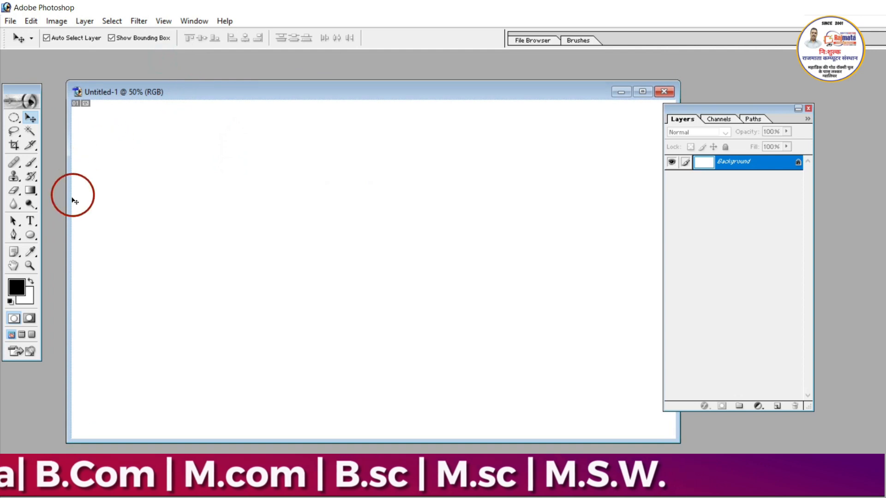
- Draw a small circle in the upper-left part of the canvas with the Ellipse tool and apply the red-yellow radial gradient style
left_click(36, 235)
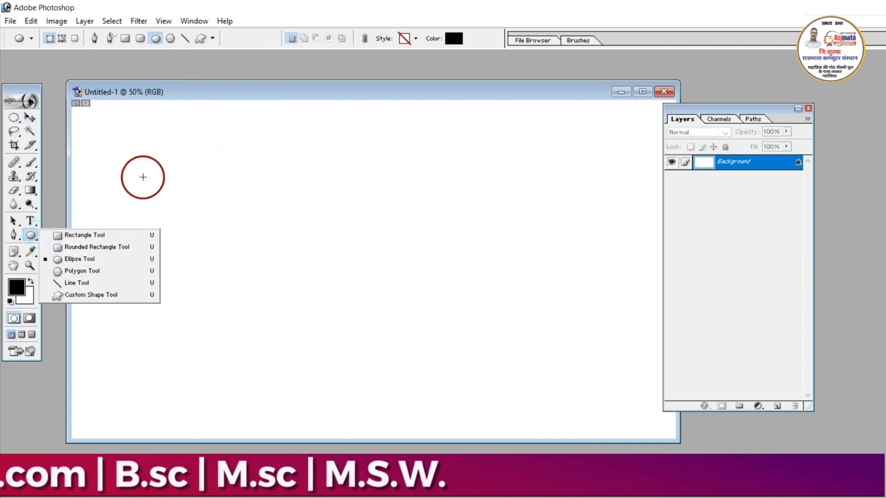
left_click_drag(193, 151, 248, 203)
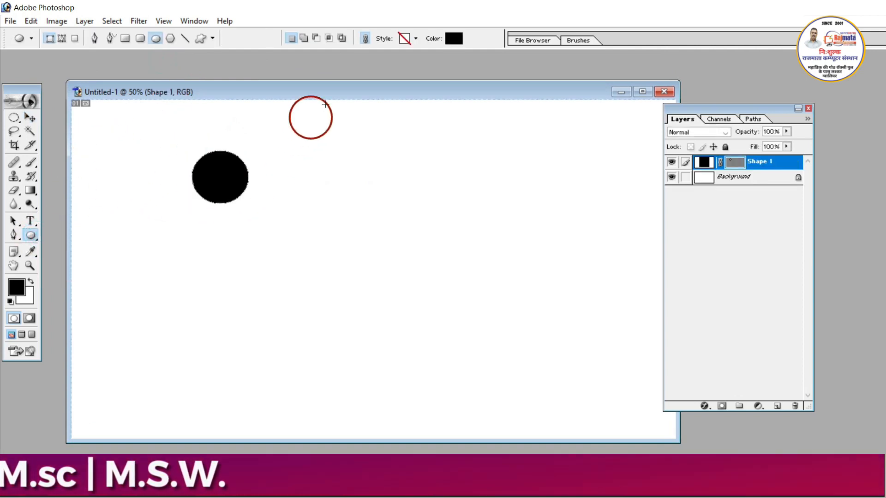
left_click(416, 39)
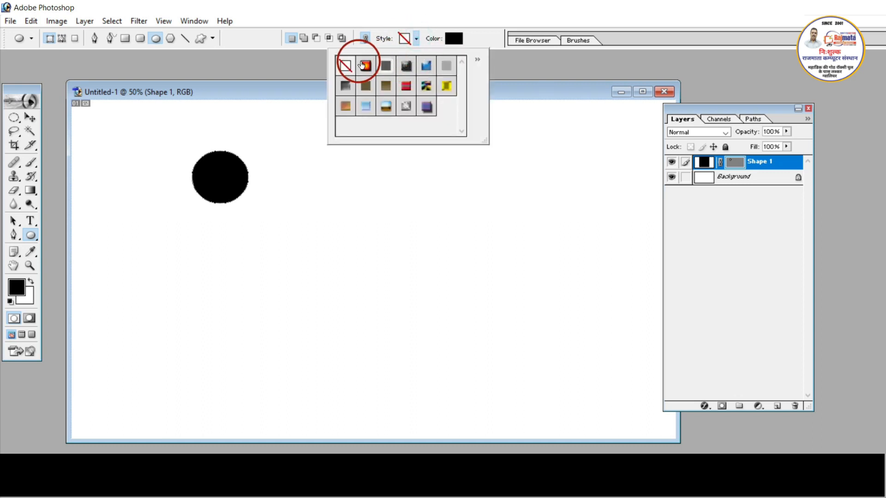
left_click(369, 64)
left_click(133, 212)
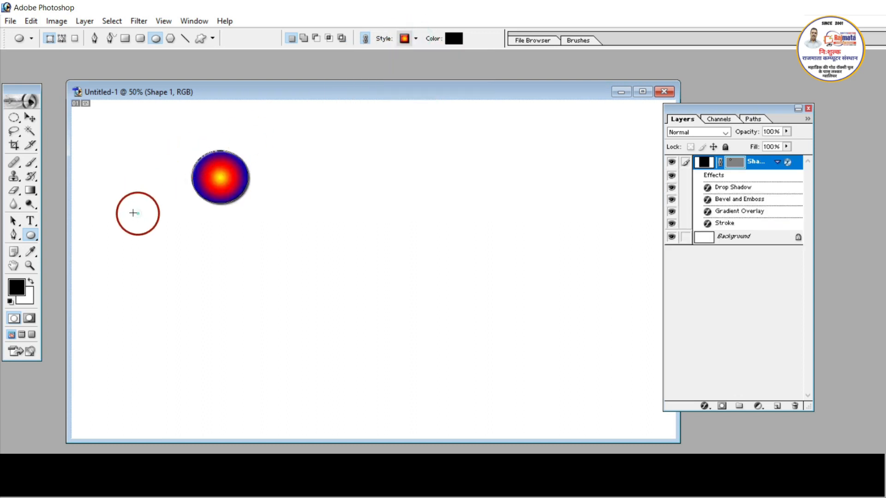
- Draw a rounded rectangle with a 10 px radius beside the circle and apply the blue bevelled style to it
left_click(29, 236)
left_click(57, 248)
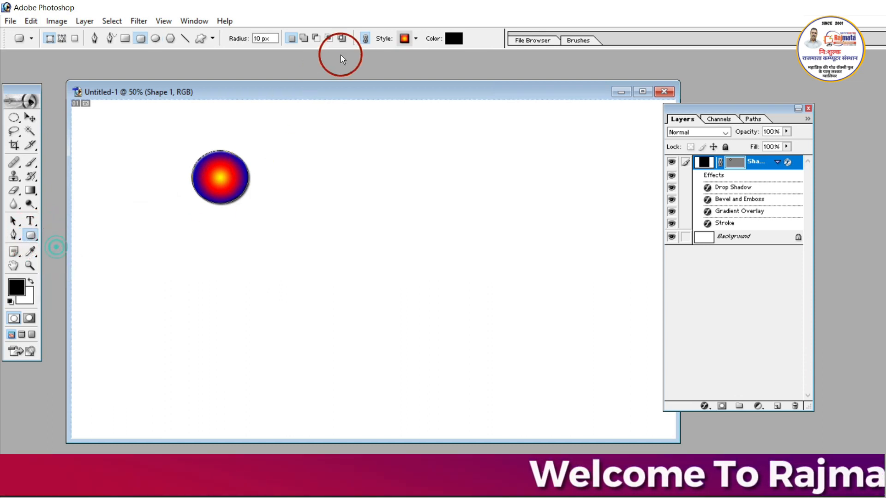
left_click(415, 43)
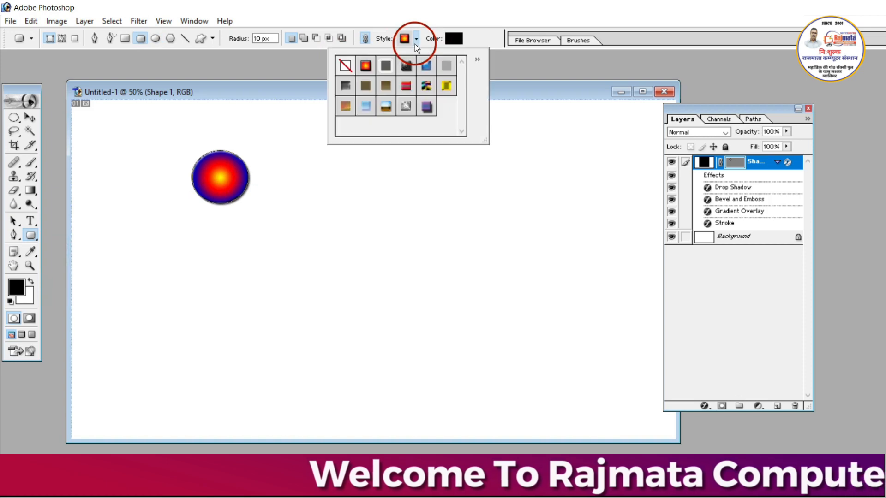
left_click(426, 85)
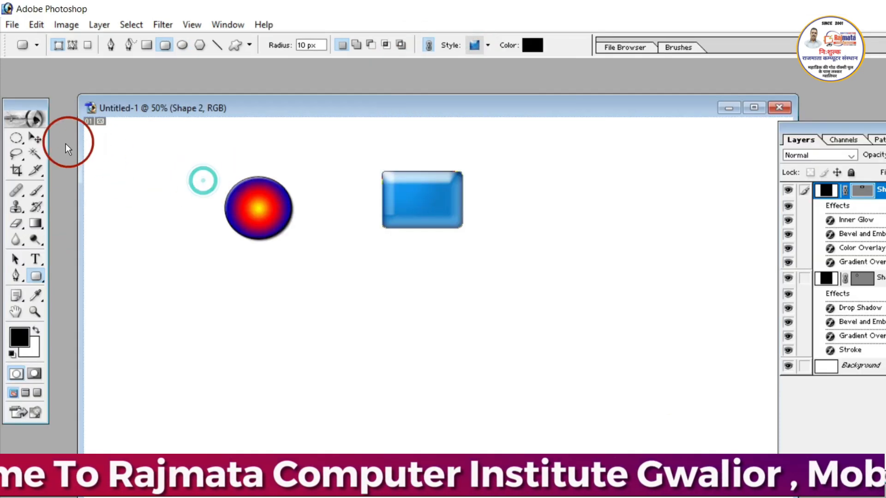
left_click(42, 142)
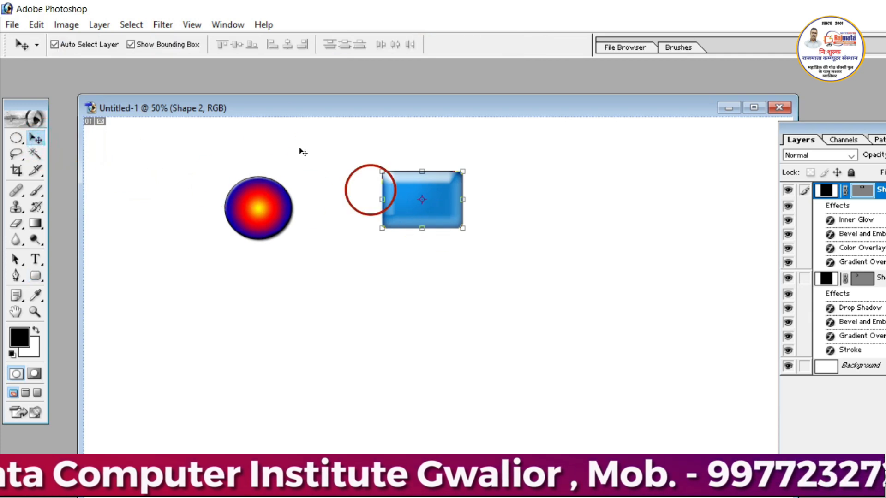
- Undo the blue style on the rounded rectangle and redo it
left_click(34, 25)
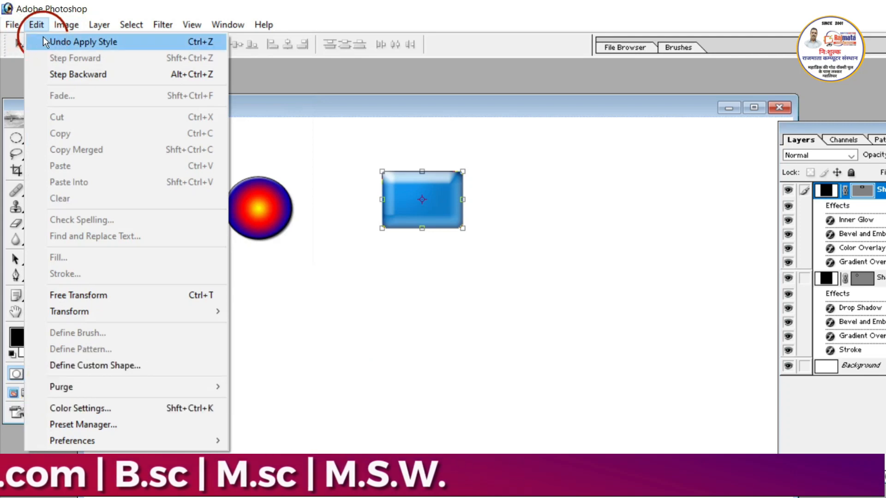
left_click(42, 37)
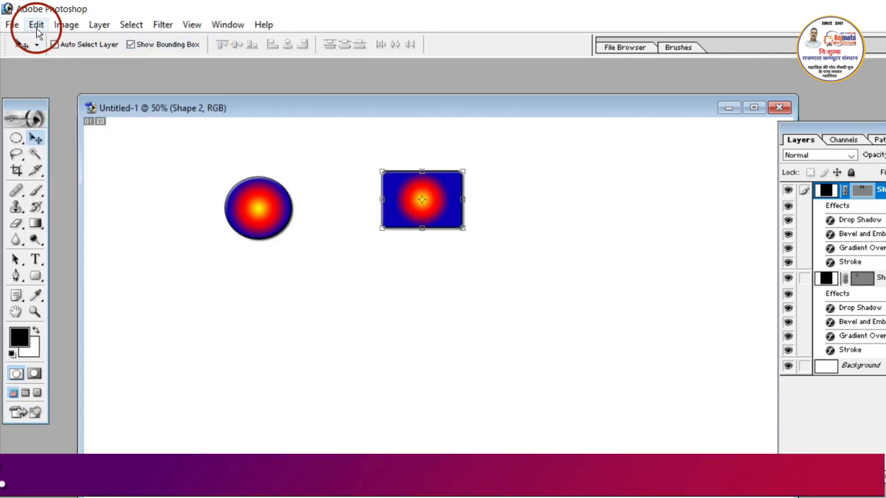
left_click(37, 27)
left_click(65, 42)
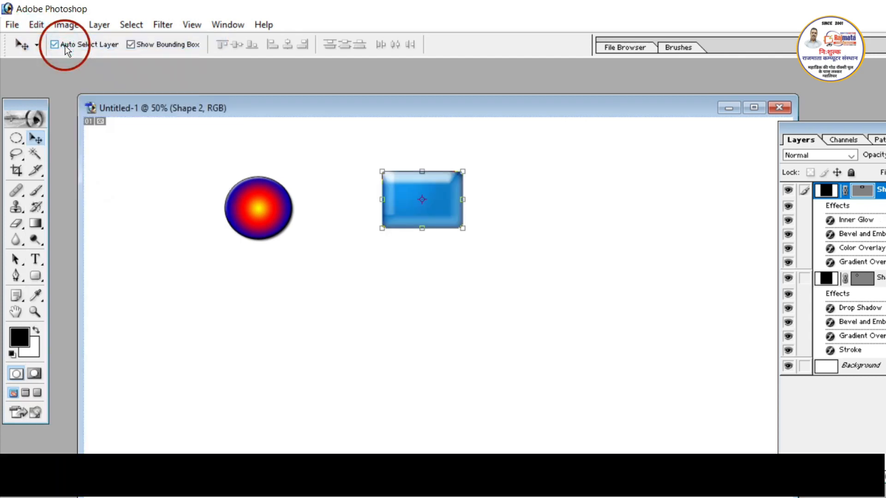
- Revert the rounded rectangle's last style change once more, and reapply the blue style with Redo
left_click(61, 26)
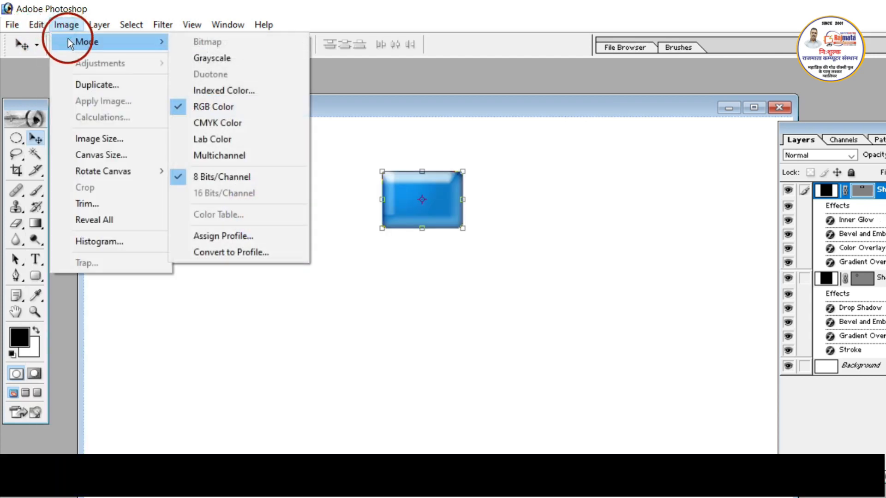
left_click(42, 26)
left_click(49, 38)
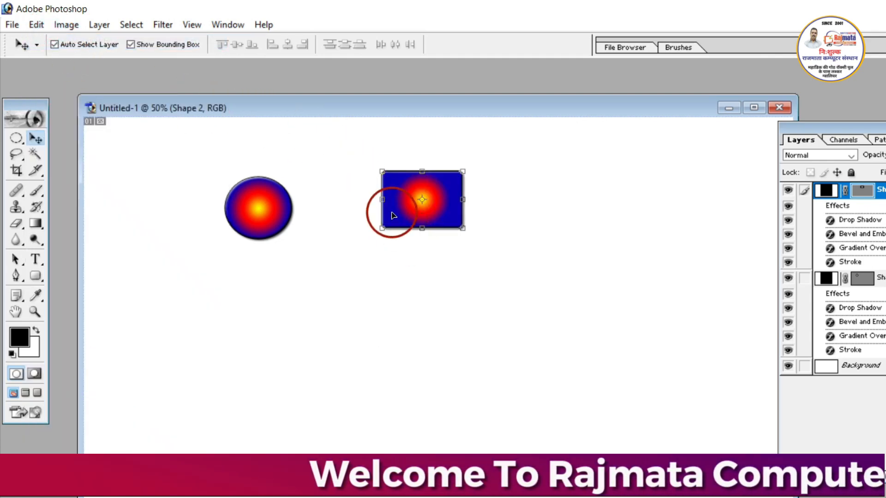
left_click(36, 24)
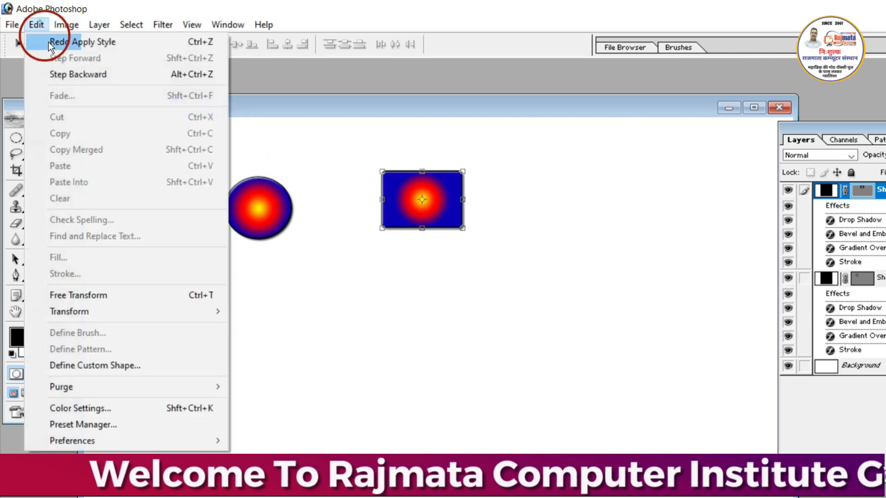
left_click(54, 41)
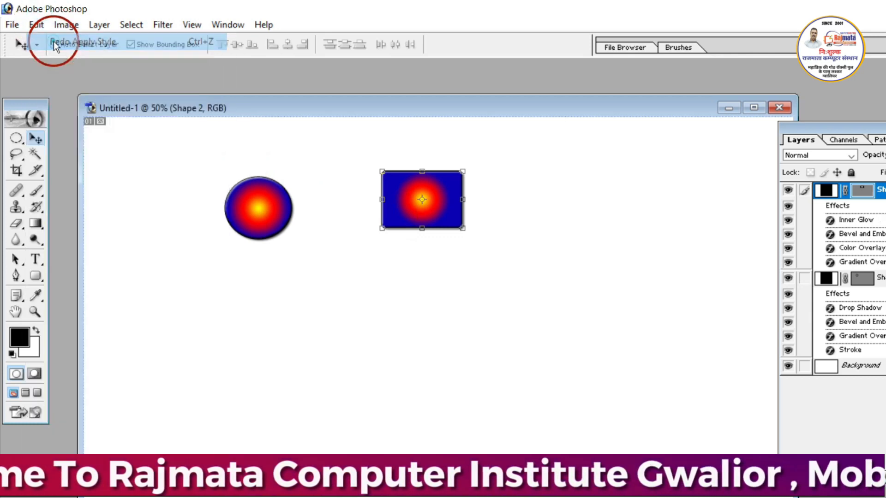
- Undo the rectangle's applied style again, restore it with Redo, and deselect the shape by selecting the background
left_click(30, 24)
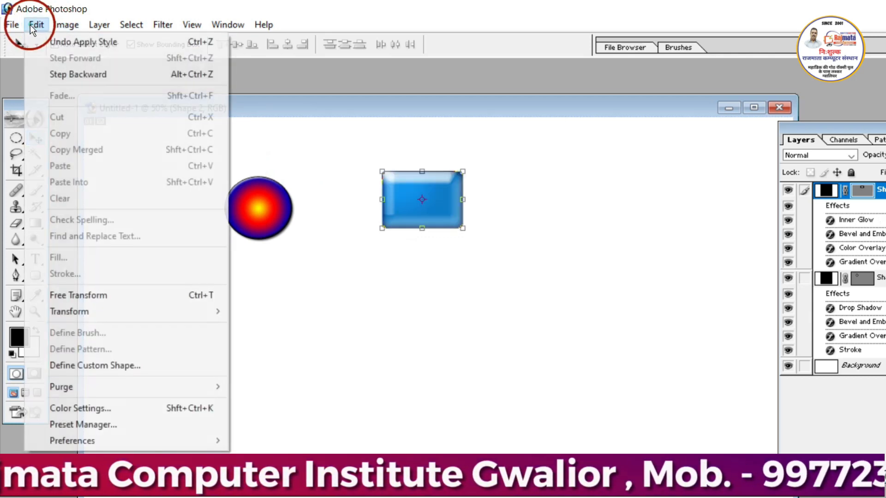
left_click(51, 38)
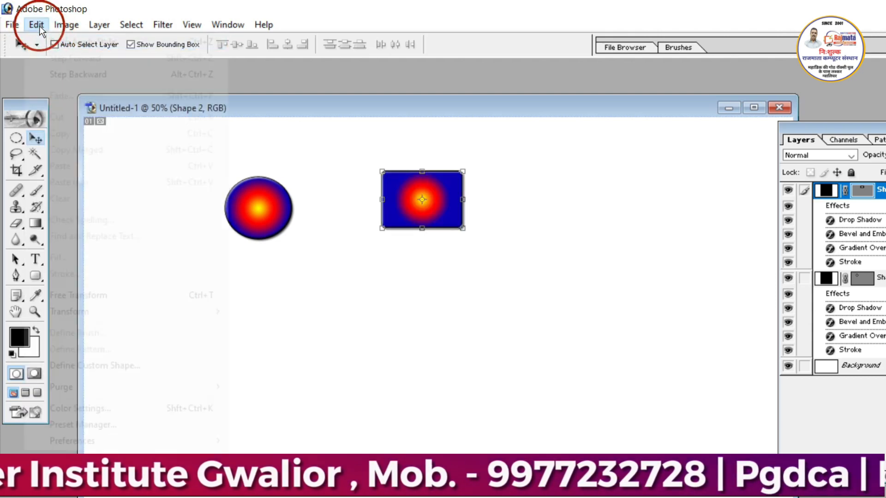
left_click(36, 24)
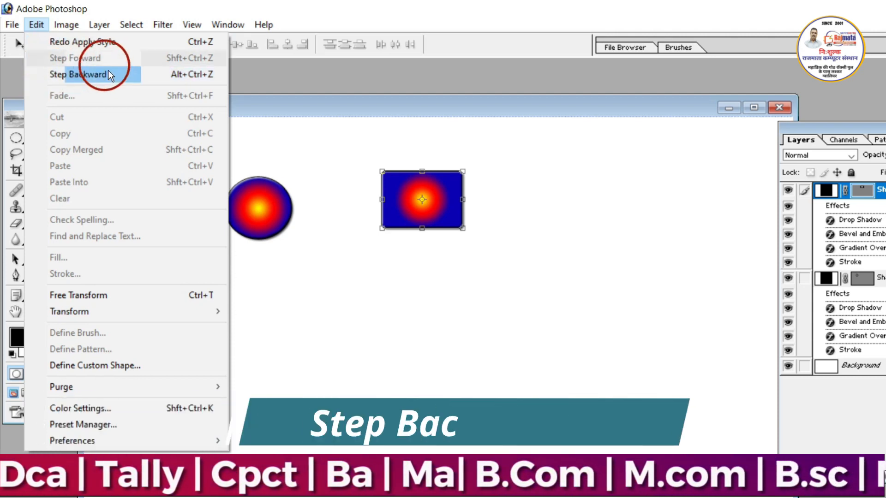
left_click(432, 203)
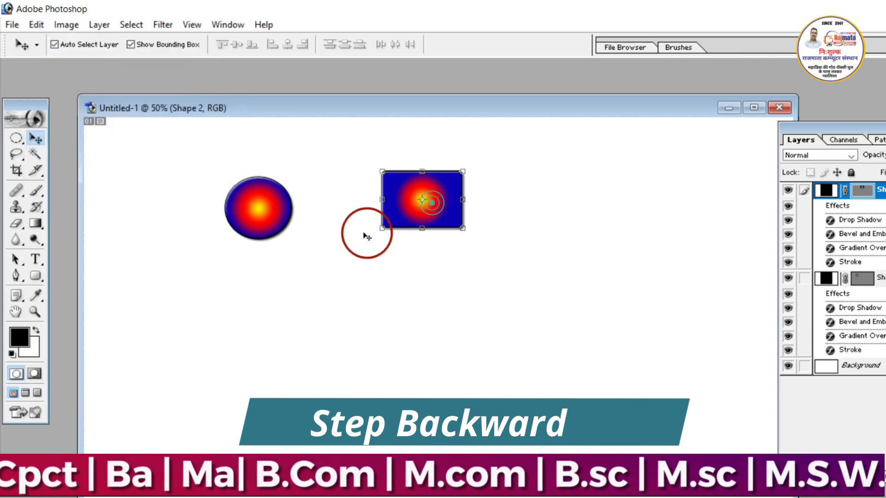
left_click(30, 24)
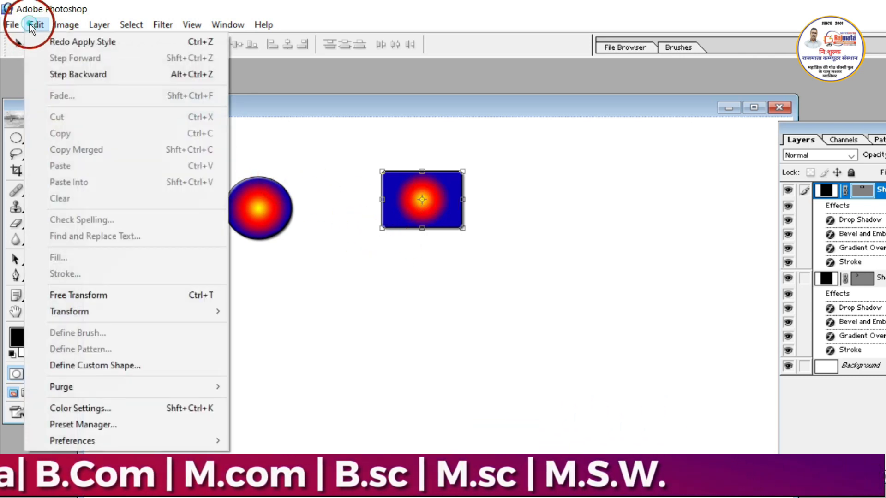
left_click(90, 45)
left_click(478, 306)
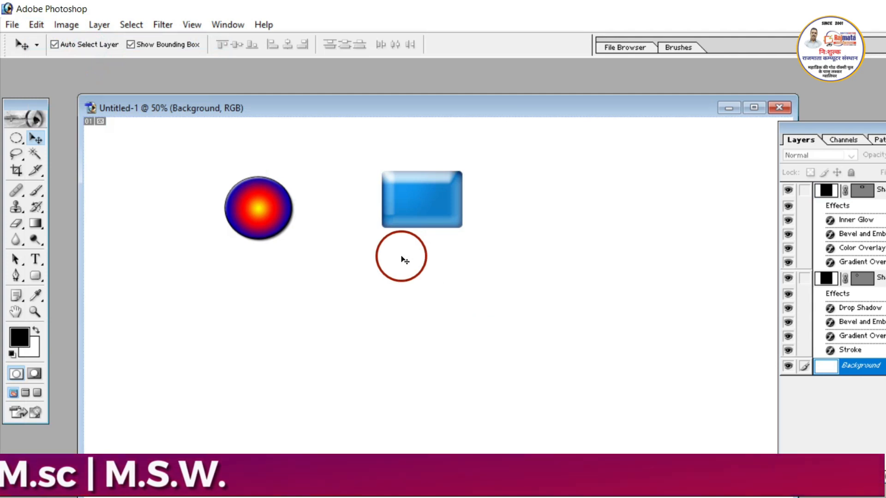
- Select the blue rounded rectangle and step backward through its applied styles until the shape itself is removed
left_click(413, 198)
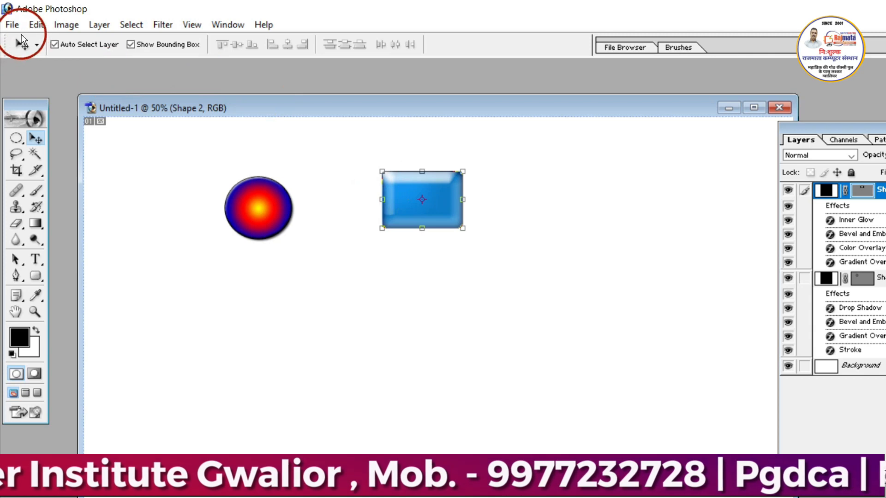
left_click(31, 26)
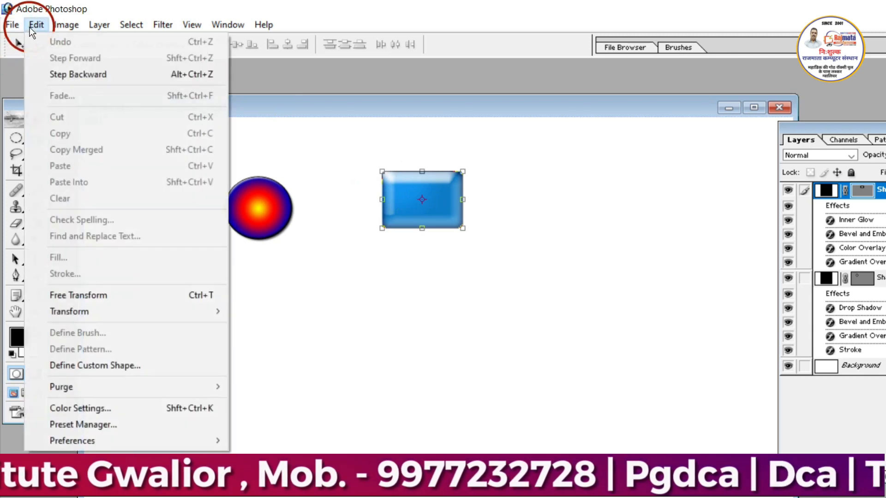
left_click(82, 74)
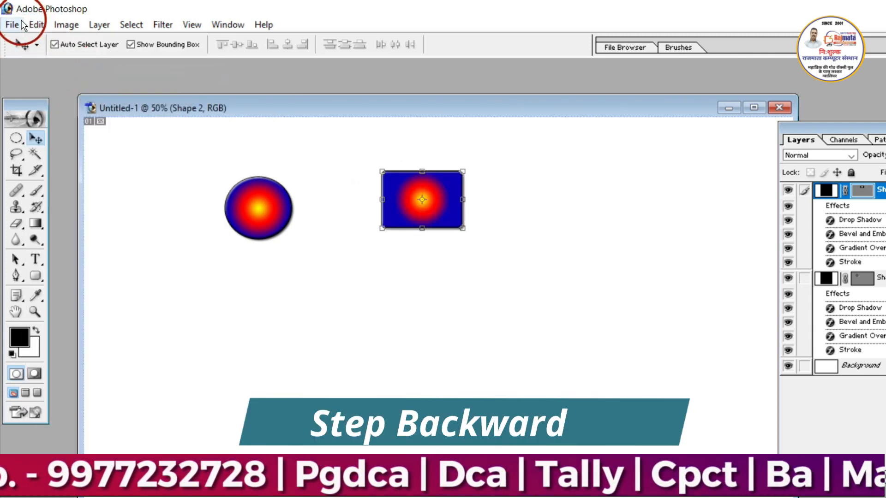
left_click(39, 26)
left_click(60, 73)
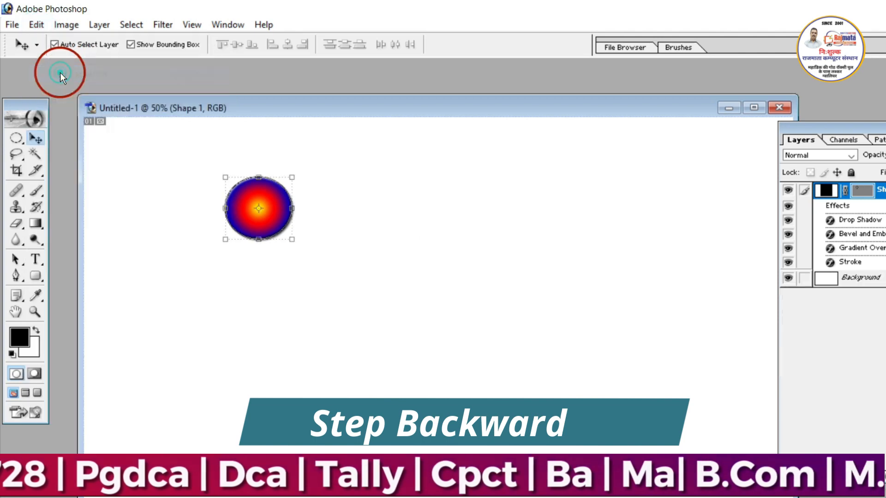
- Step backward further to revert the circle's applied styles
left_click(40, 26)
left_click(94, 69)
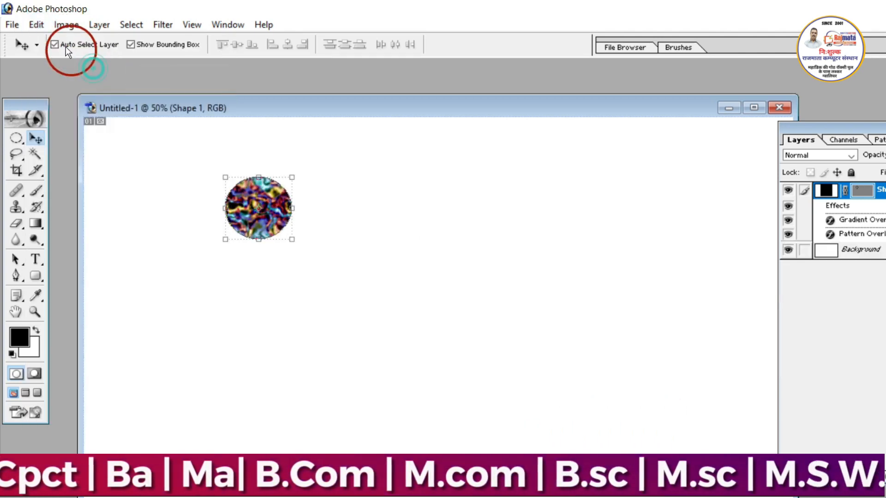
left_click(37, 25)
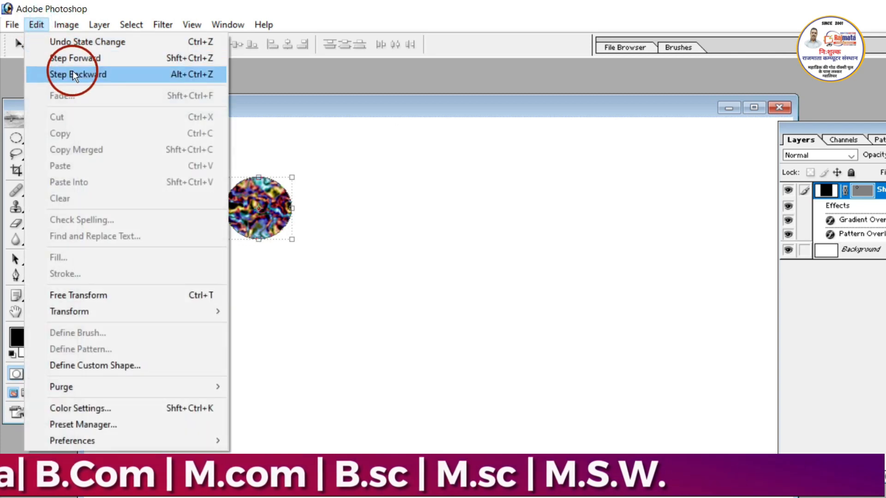
left_click(73, 74)
left_click(34, 24)
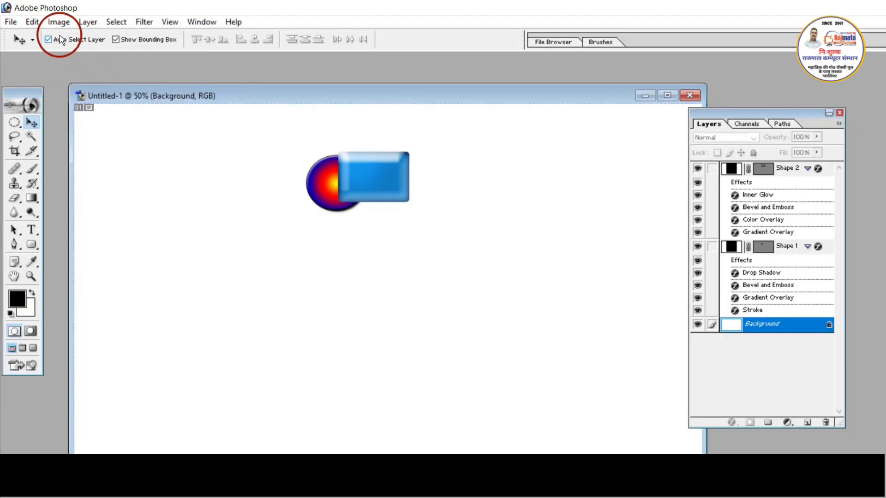
left_click(36, 25)
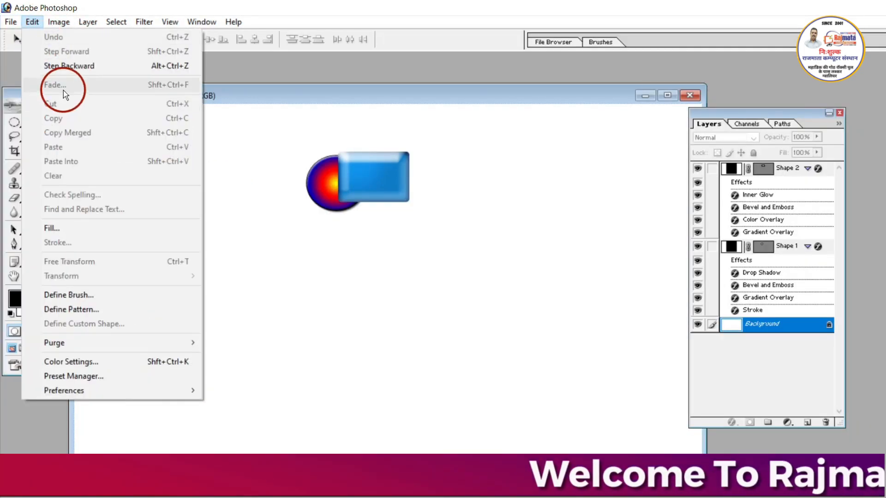
left_click(234, 211)
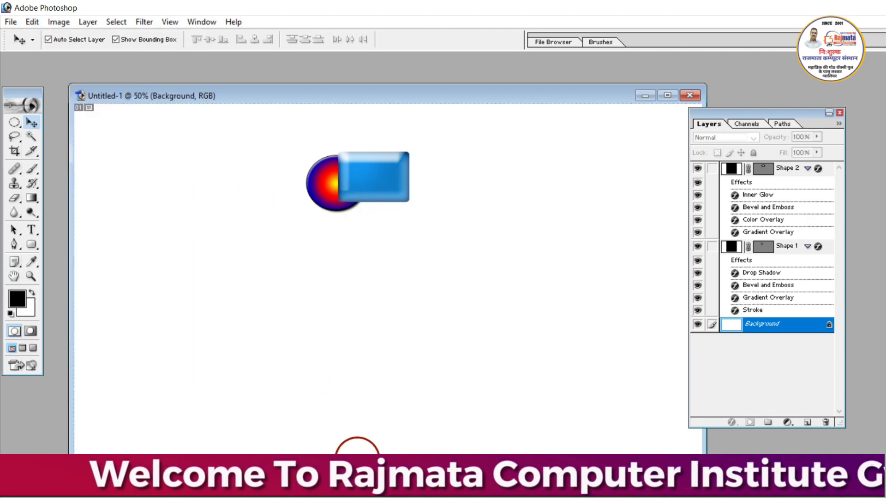
- Open the image k1 (1).jpg showing a woman at a computer and move its window over the middle of Untitled-1
key("ctrl+o")
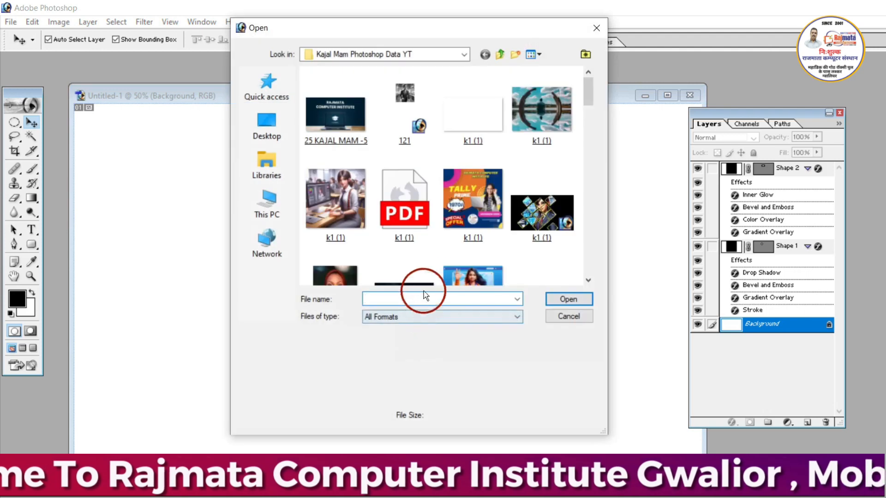
left_click(326, 210)
left_click(568, 299)
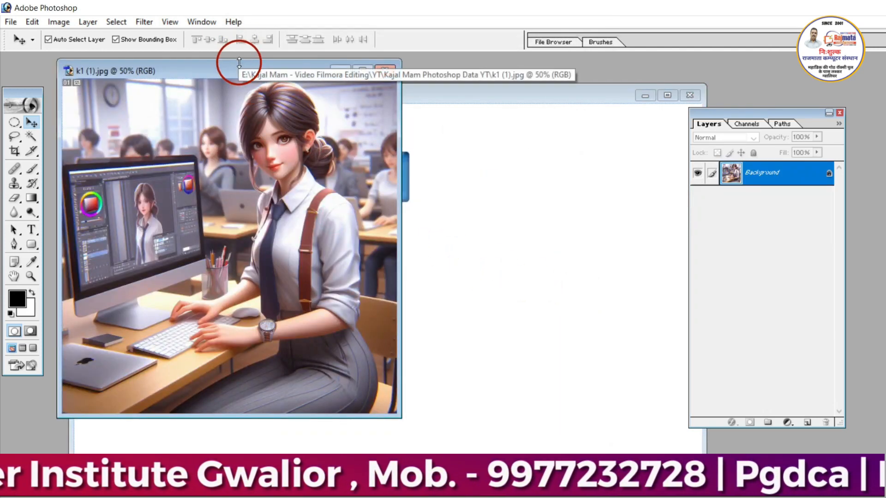
left_click_drag(240, 69, 415, 111)
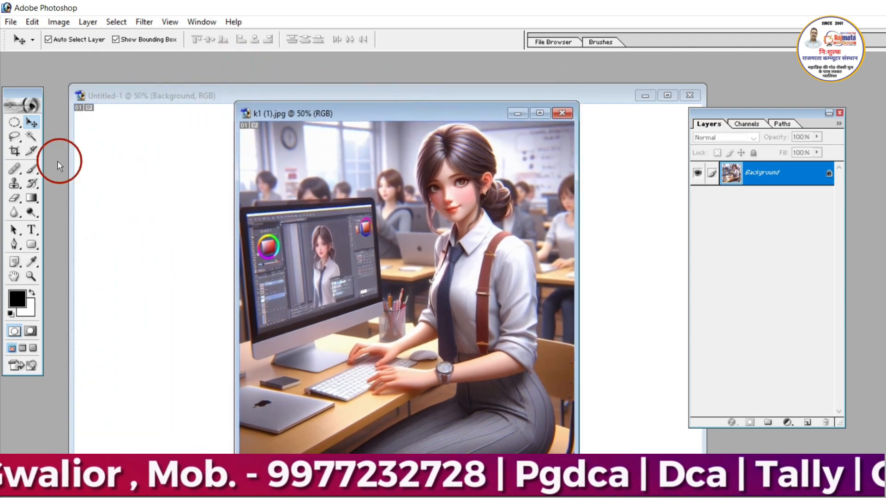
- Erase a round spot over the computer monitor in the photo with the Eraser at a 300 px brush size
left_click(14, 198)
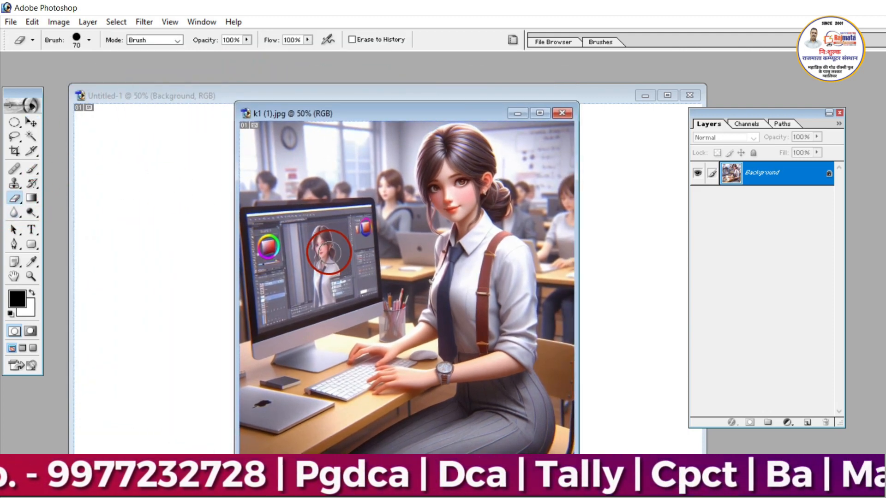
key("bracketright")
key("bracketright")
key("bracketright")
key("bracketright")
key("bracketright")
key("bracketright")
key("bracketright")
key("bracketright")
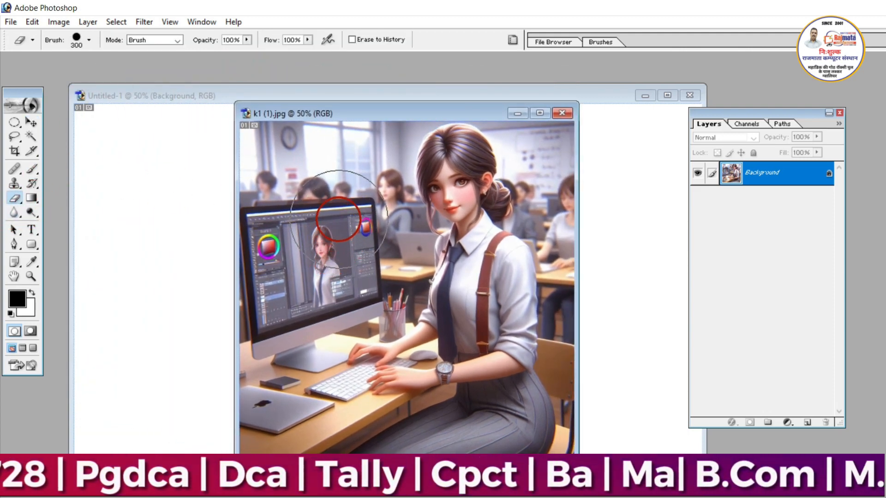
left_click(339, 220)
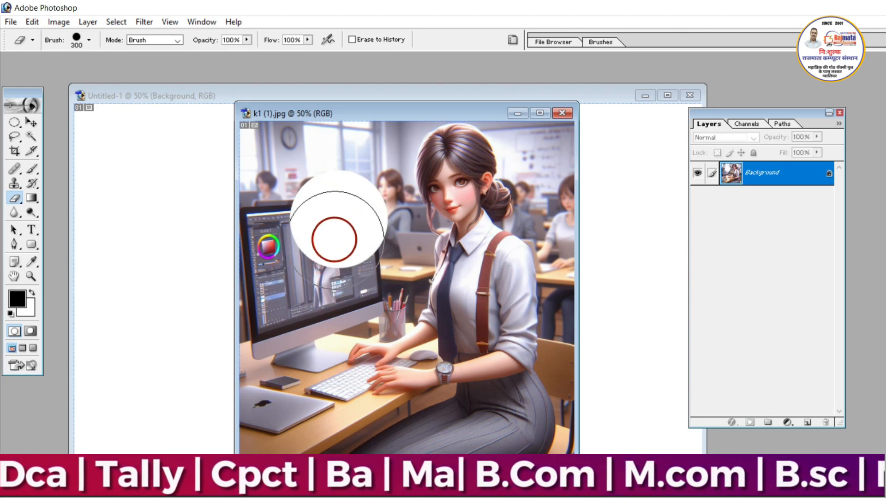
- Fade the last eraser mark to a little over half opacity, previewing several other opacities first, and switch to the Move tool
left_click(34, 119)
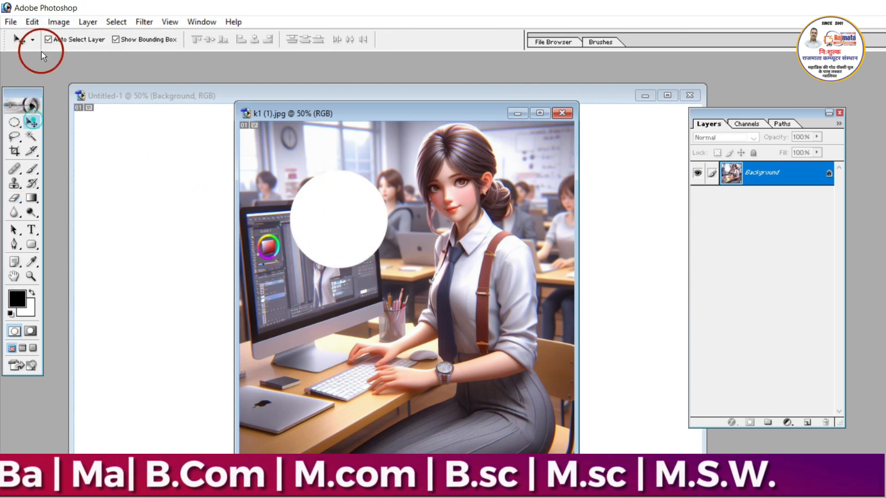
left_click(32, 22)
left_click(69, 87)
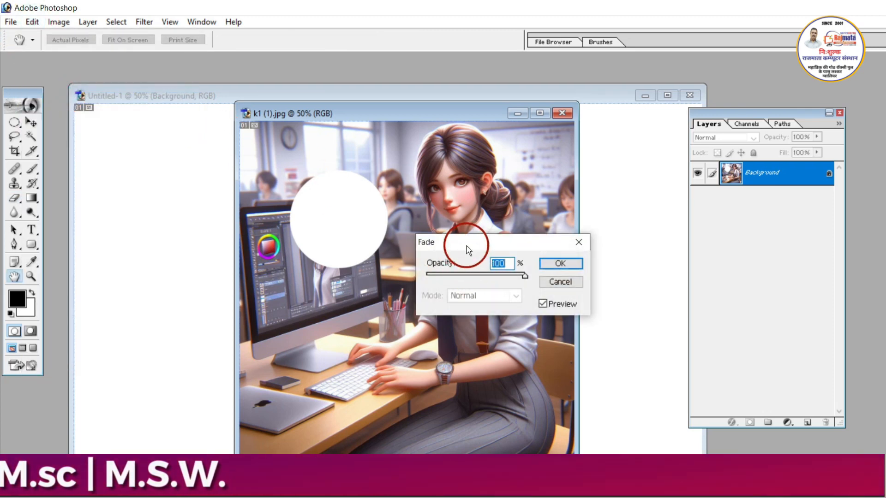
left_click_drag(466, 245, 524, 257)
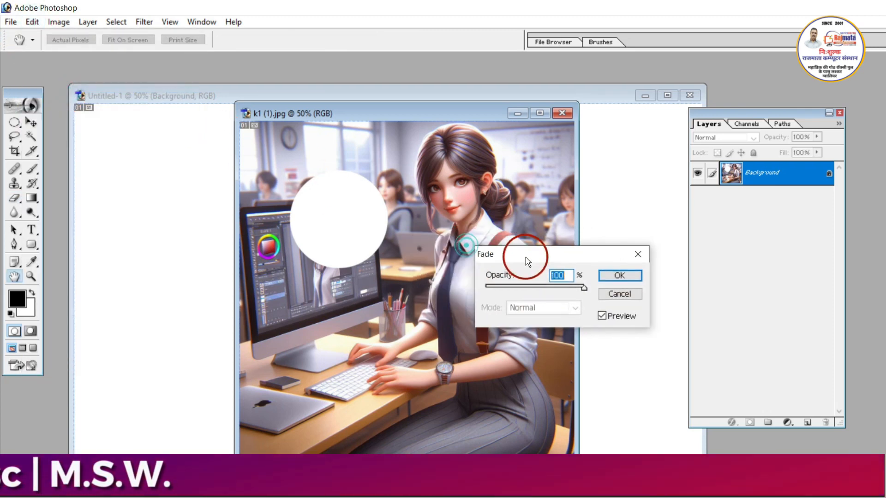
left_click(510, 287)
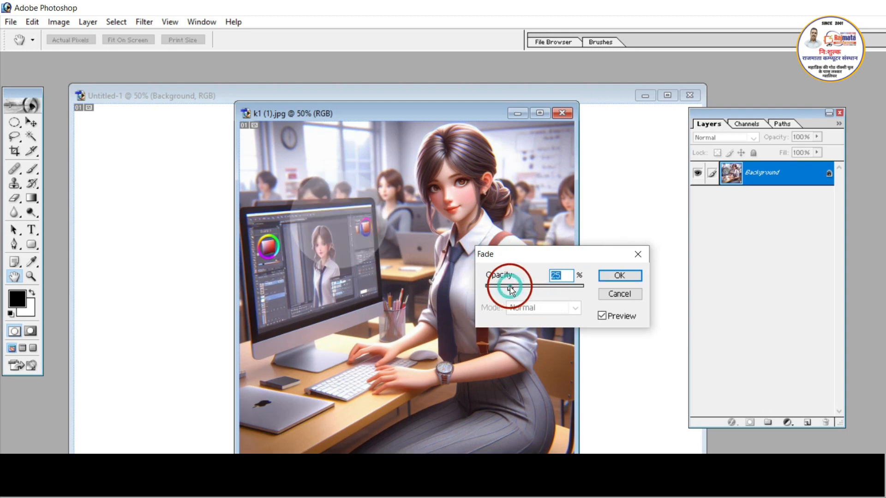
left_click_drag(498, 287, 495, 289)
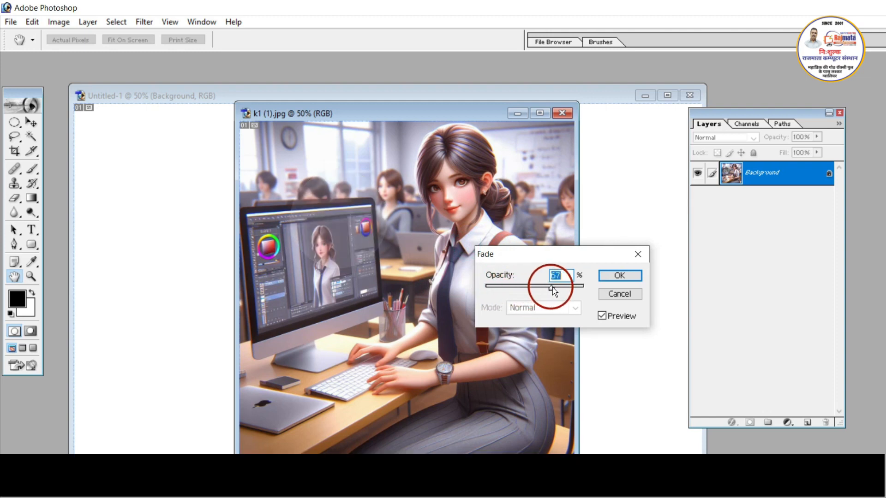
mouse_move(553, 290)
left_mouse_down()
mouse_move(566, 289)
mouse_move(550, 288)
left_mouse_up()
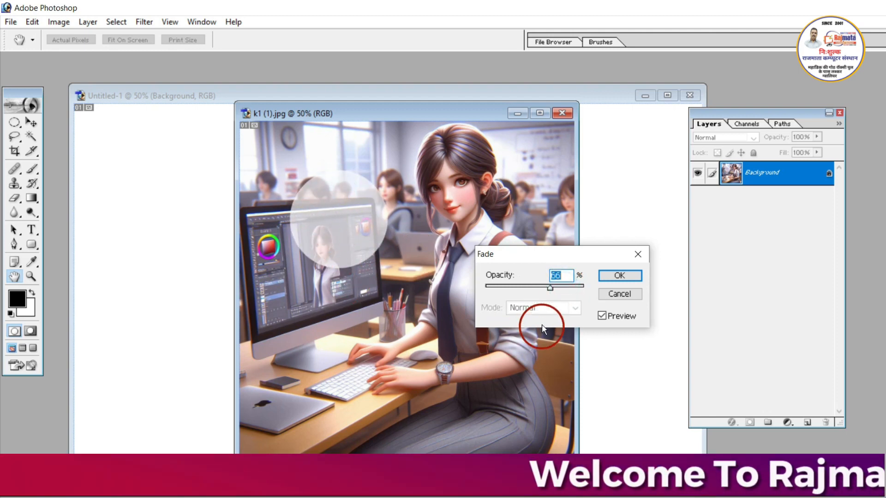
left_click_drag(550, 289, 597, 280)
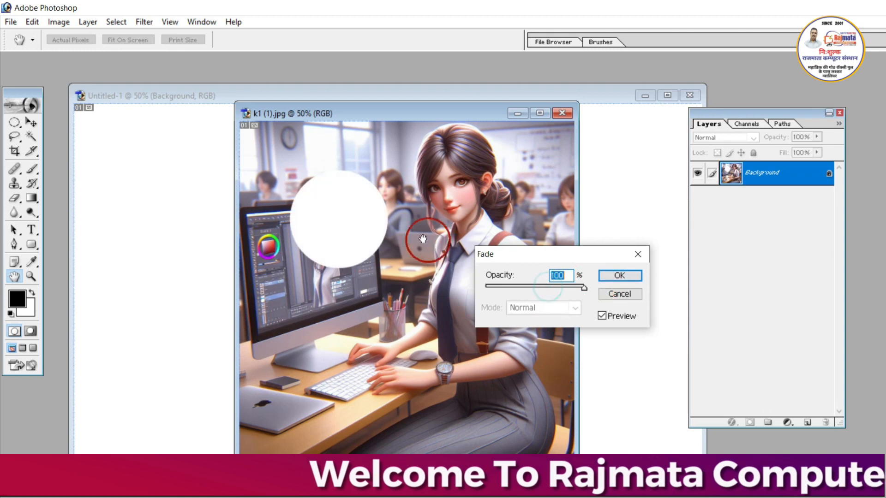
left_click(542, 287)
left_click(618, 275)
key("v")
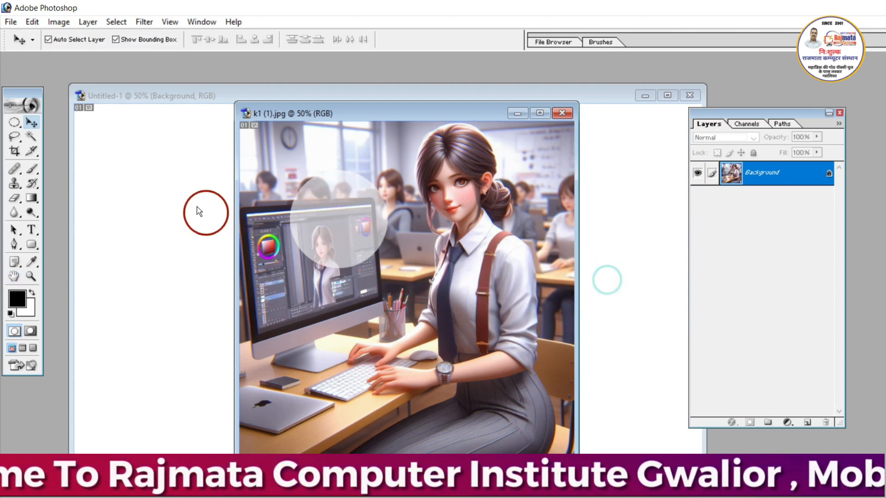
- Copy the faded photo into the Untitled-1 document as a new layer and place it right of centre
left_click(39, 24)
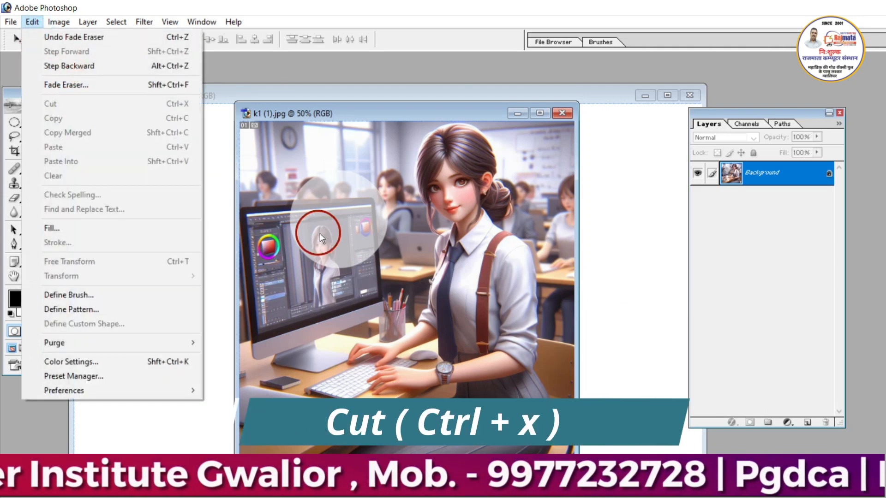
left_click(341, 242)
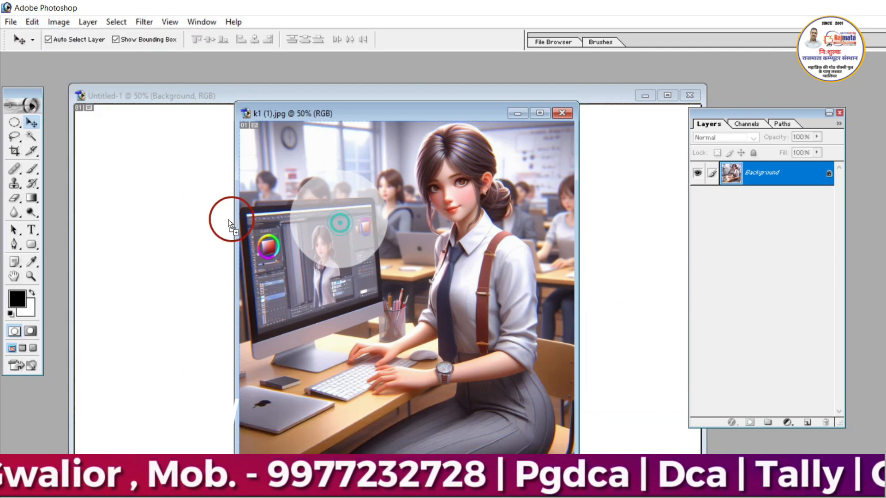
left_click(228, 217)
key("ctrl+v")
left_click_drag(341, 277, 517, 263)
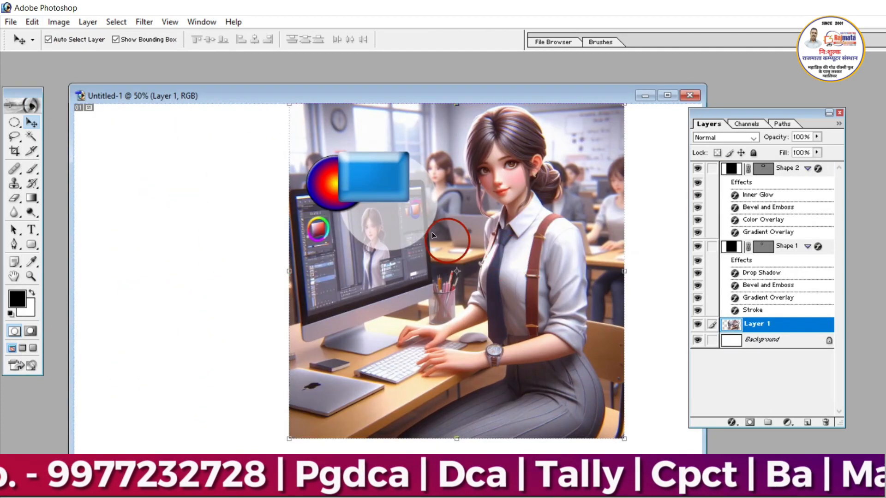
- Move the blue rectangle and the gradient circle away from the monitor to the upper-left area of the canvas
left_click(378, 184)
left_click_drag(378, 185, 194, 161)
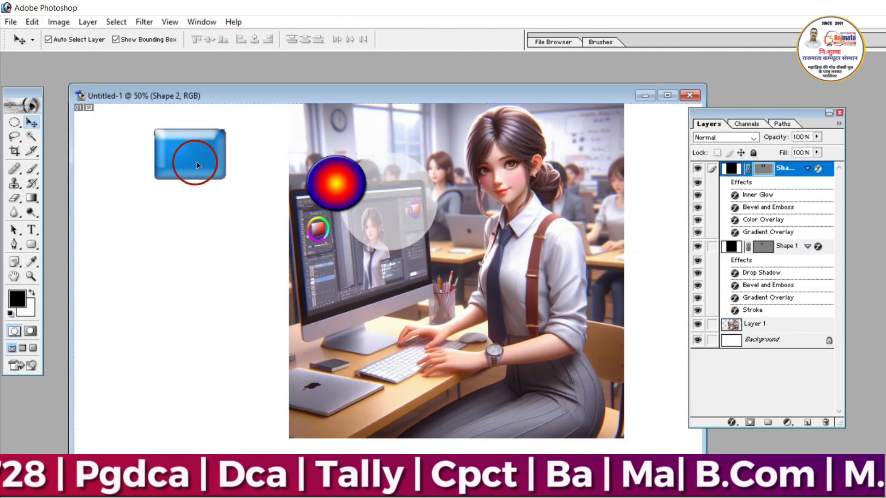
left_click_drag(317, 184, 223, 148)
left_click_drag(224, 147, 252, 145)
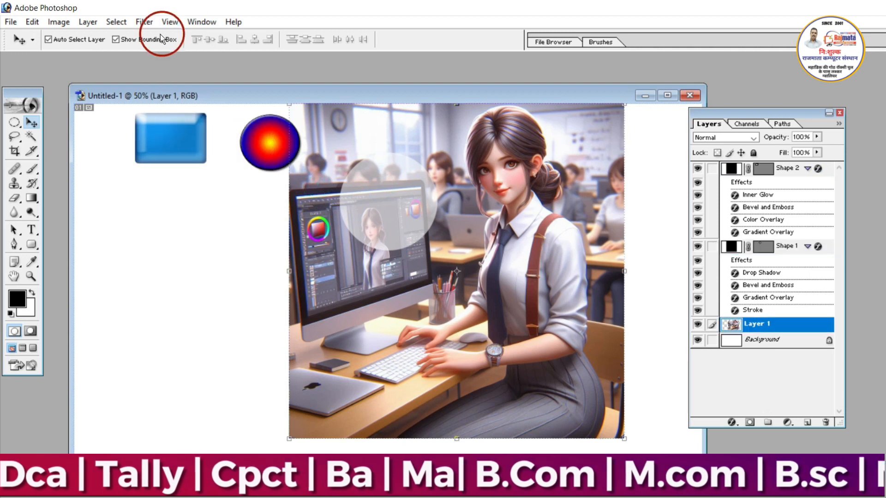
- Switch to the Rectangular Marquee tool
left_click(30, 22)
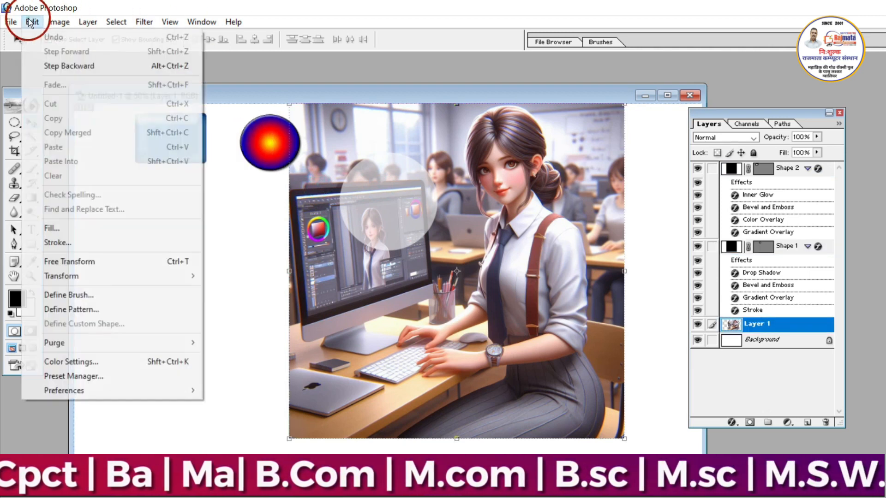
left_click(247, 229)
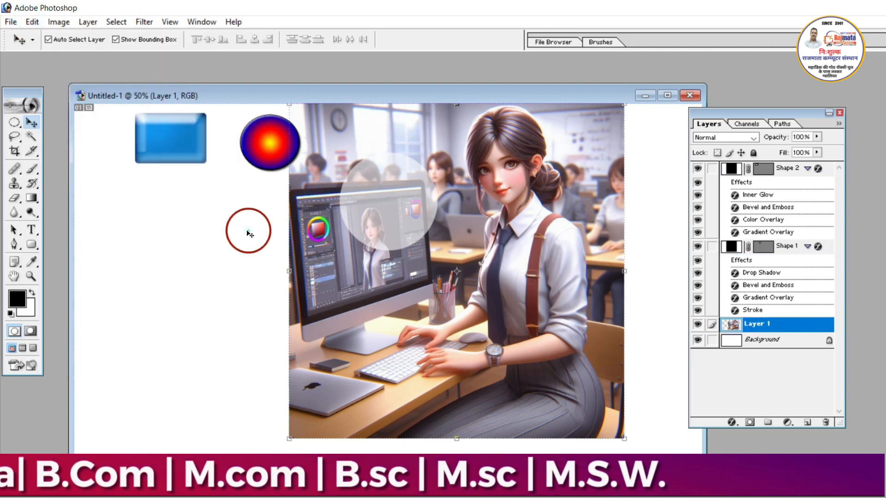
left_click(14, 123)
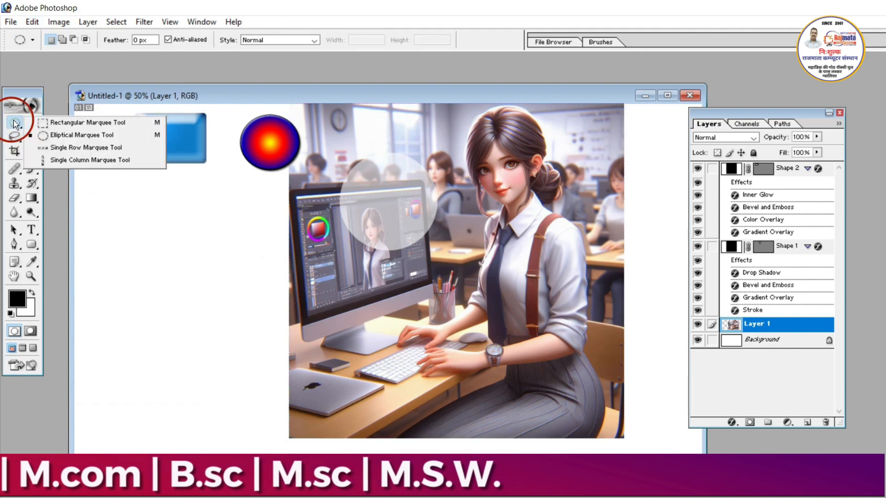
left_click(65, 124)
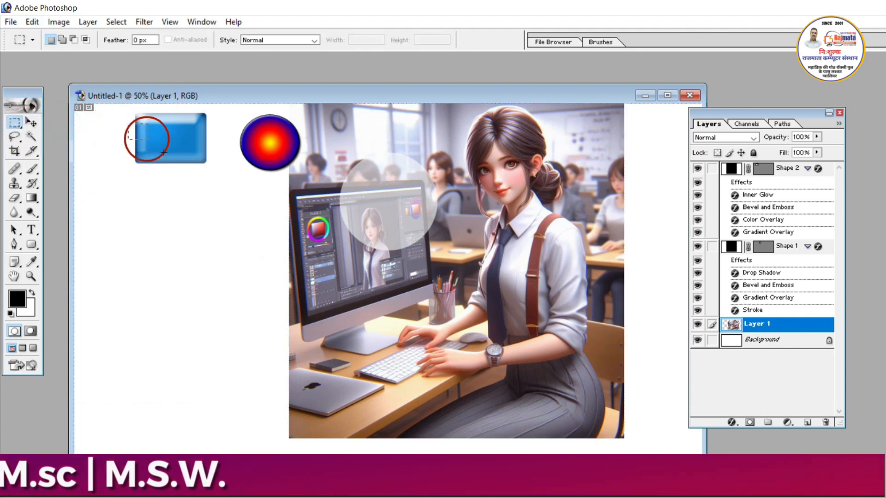
- Try to cut a rectangular selection over the left part of the blue rectangle while the photo layer is active
left_click_drag(128, 123, 174, 167)
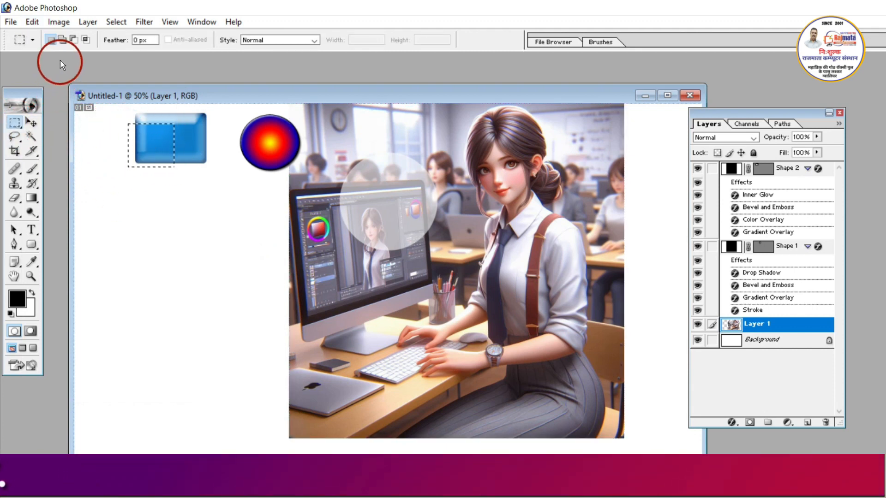
left_click(29, 22)
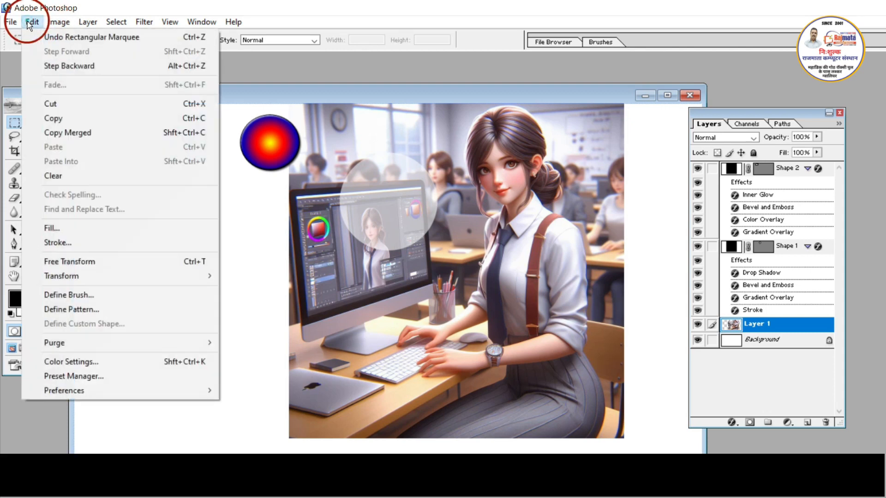
left_click(42, 108)
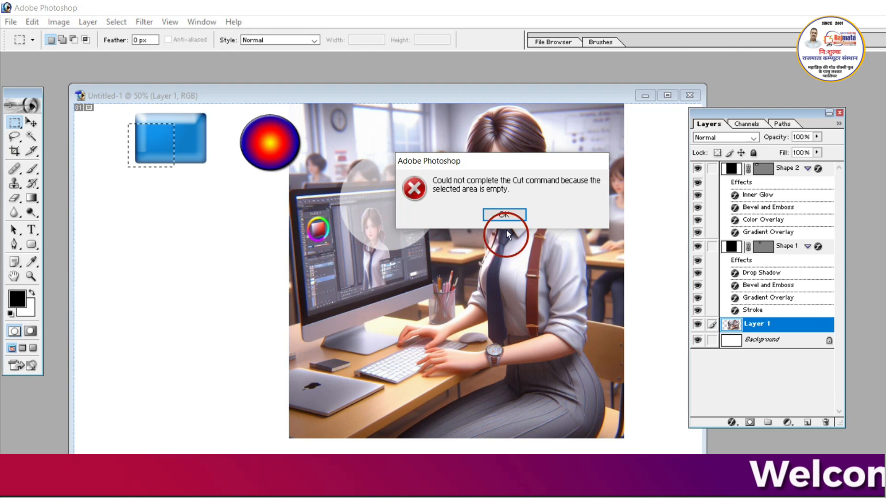
left_click(503, 214)
- Cut a rectangular area out of the photo's background above the monitor, between the wall clock and the woman's head
left_click_drag(369, 112, 447, 173)
left_click(32, 23)
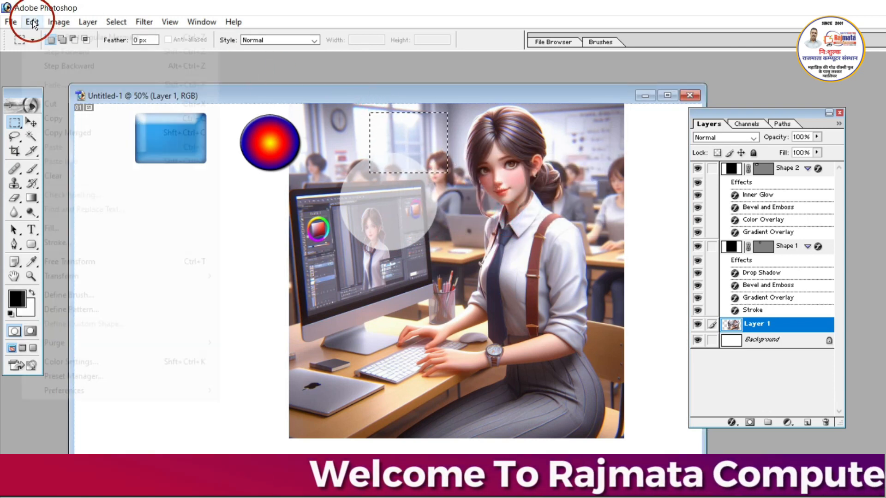
left_click(57, 104)
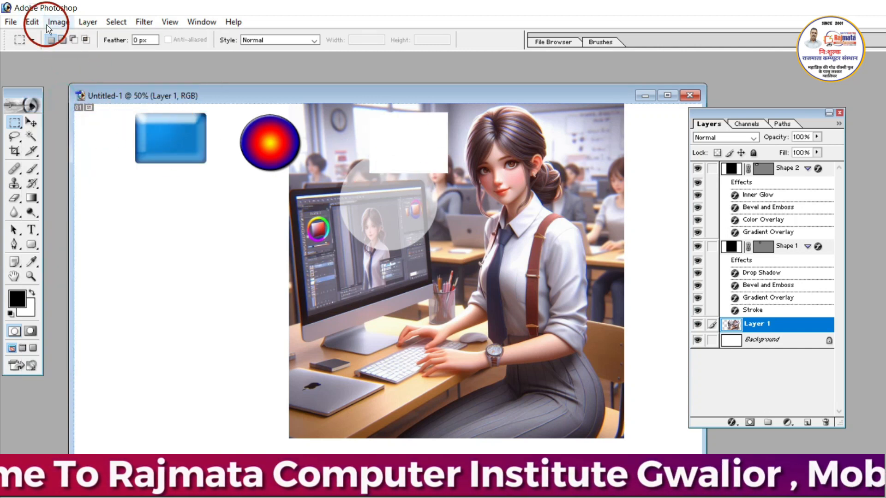
- Paste the cut piece as a new layer and move it to the blank canvas area below the gradient circle
left_click(32, 22)
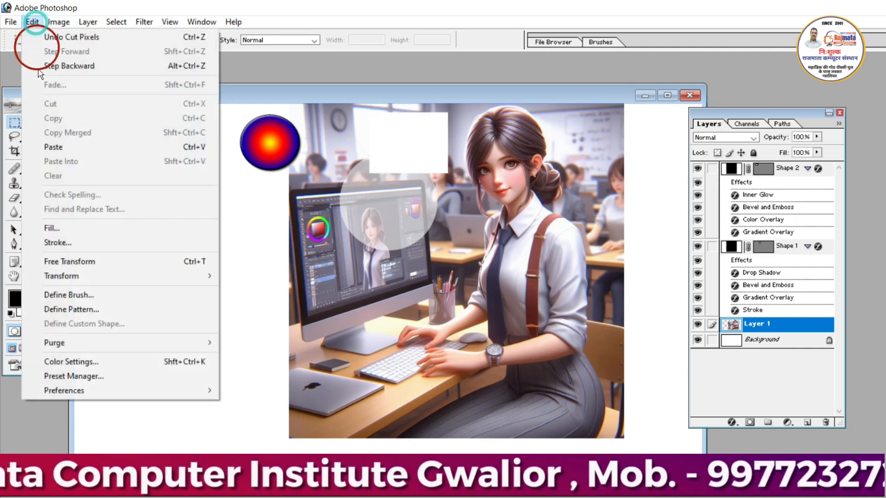
left_click(56, 148)
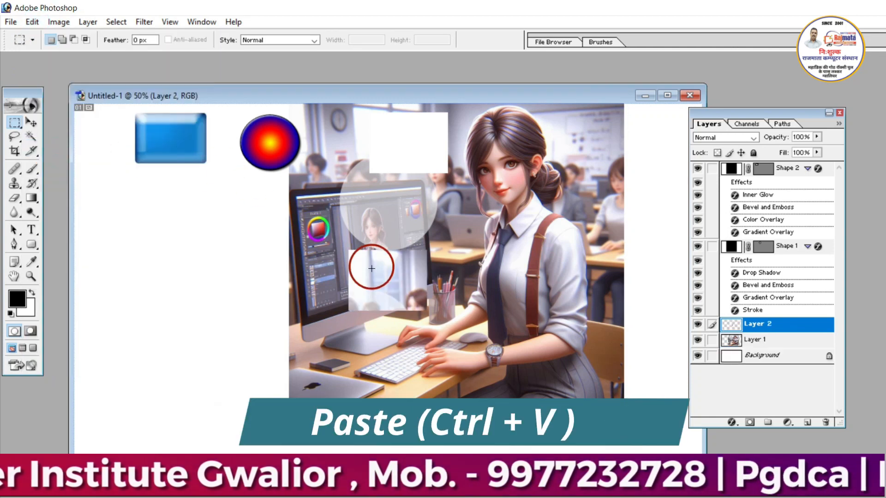
left_click(32, 121)
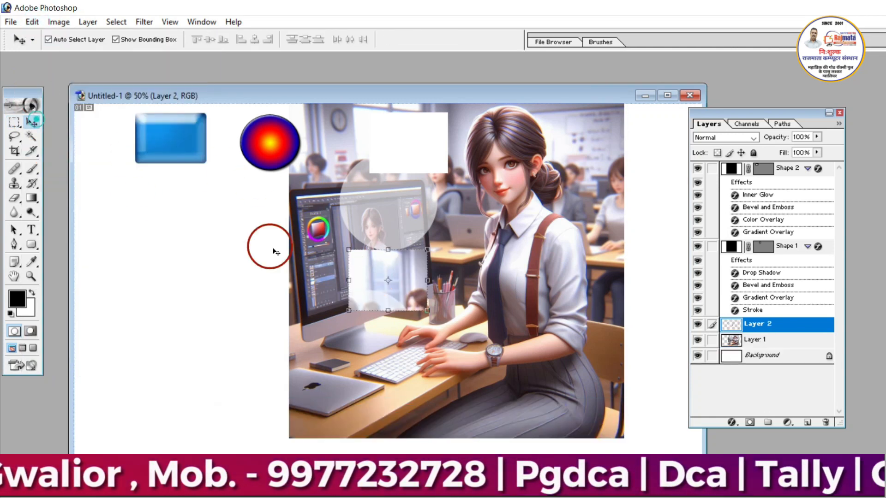
left_click_drag(361, 296, 228, 225)
- Copy a rectangular area of the monitor screen, including the faded spot's left part, from the photo layer
left_click(356, 302)
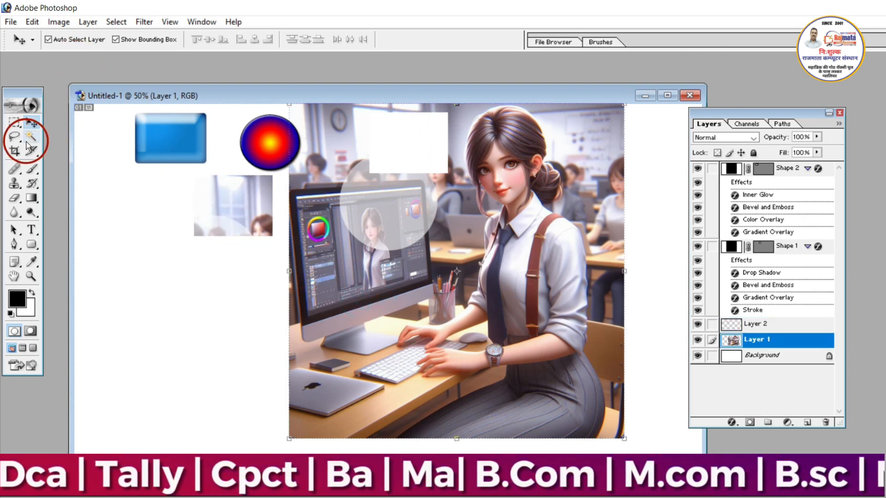
left_click(14, 123)
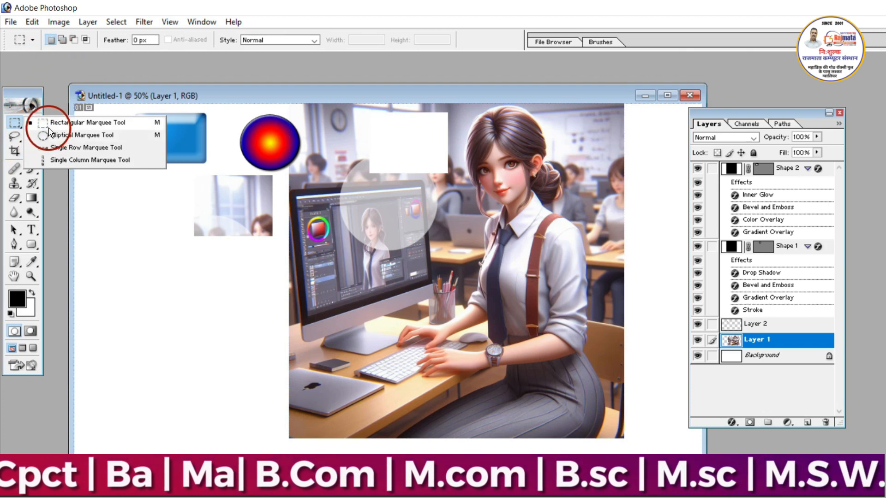
left_click(69, 122)
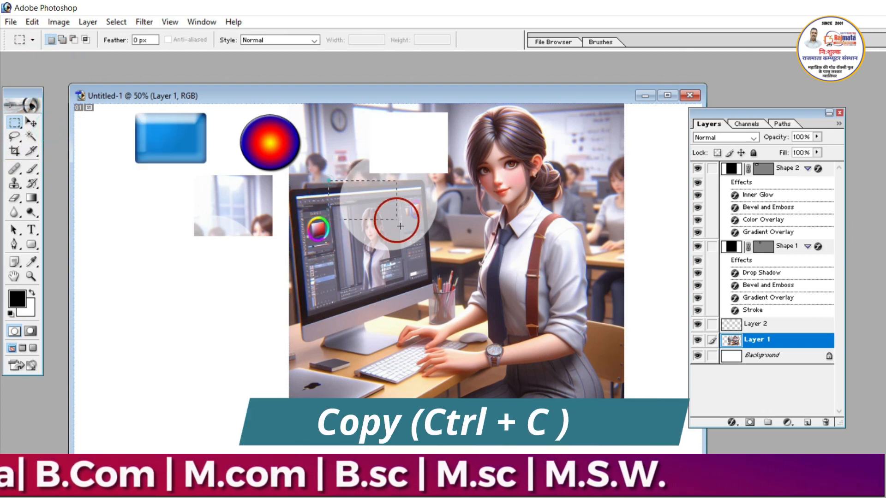
left_click_drag(400, 226, 415, 276)
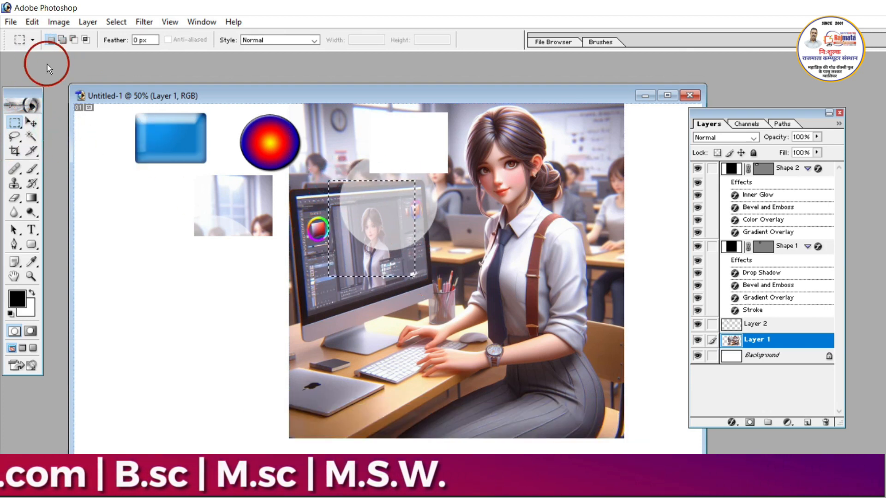
left_click(33, 22)
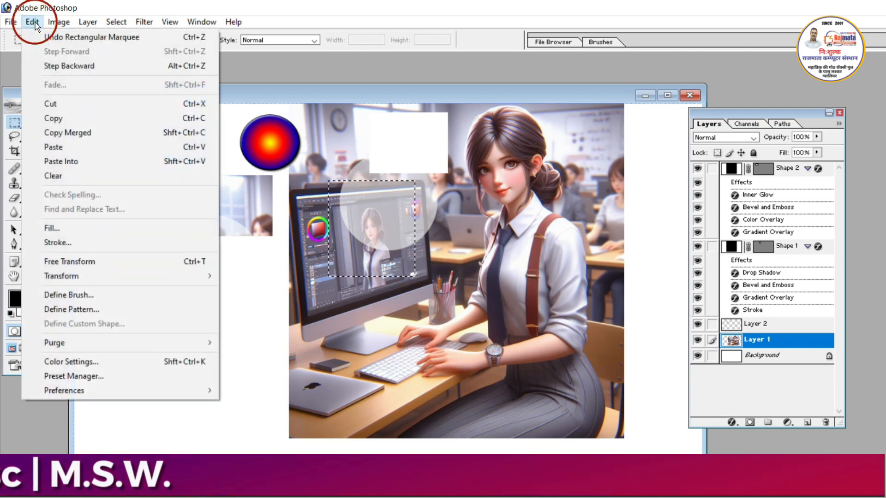
left_click(81, 121)
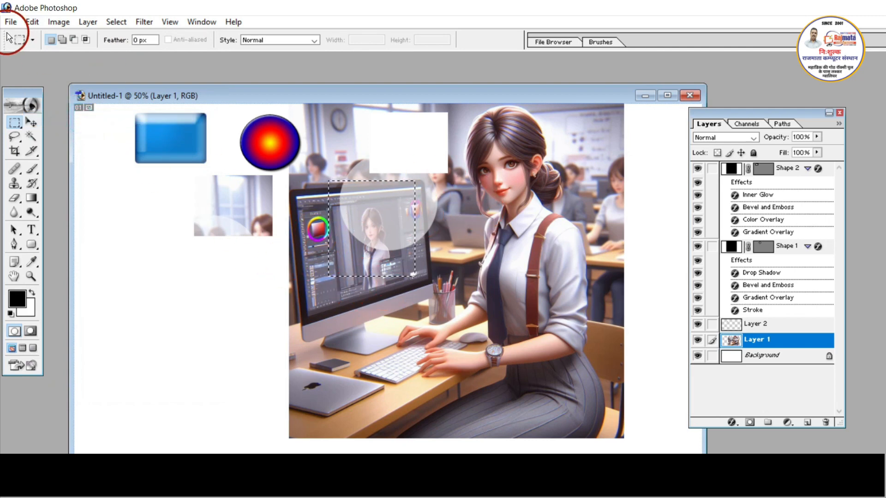
- Paste the copied monitor piece as a new layer and move it directly below the first pasted piece
left_click(37, 22)
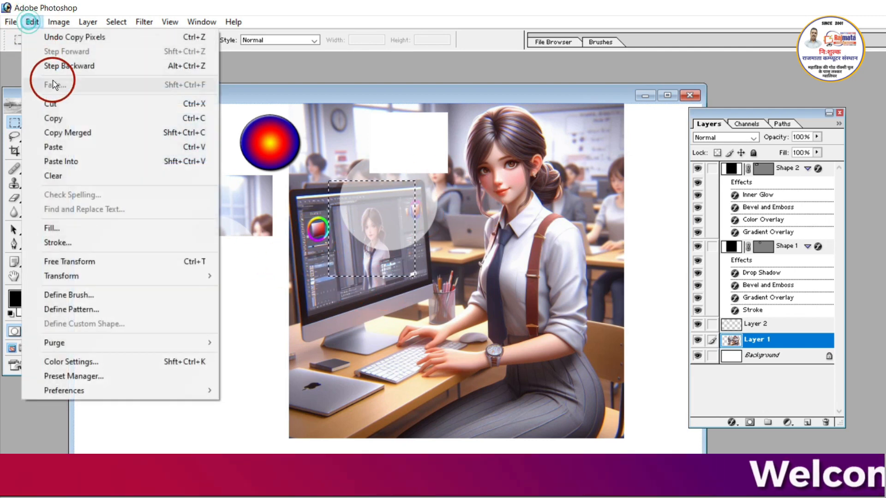
left_click(73, 147)
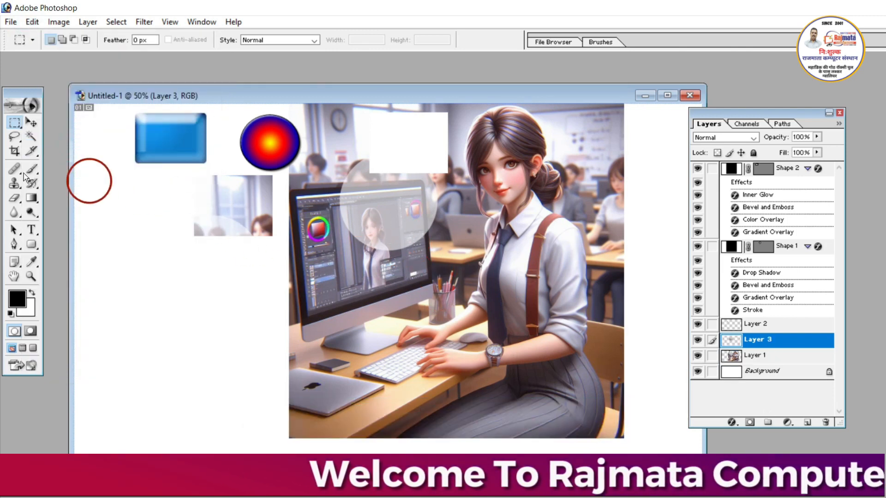
left_click(31, 123)
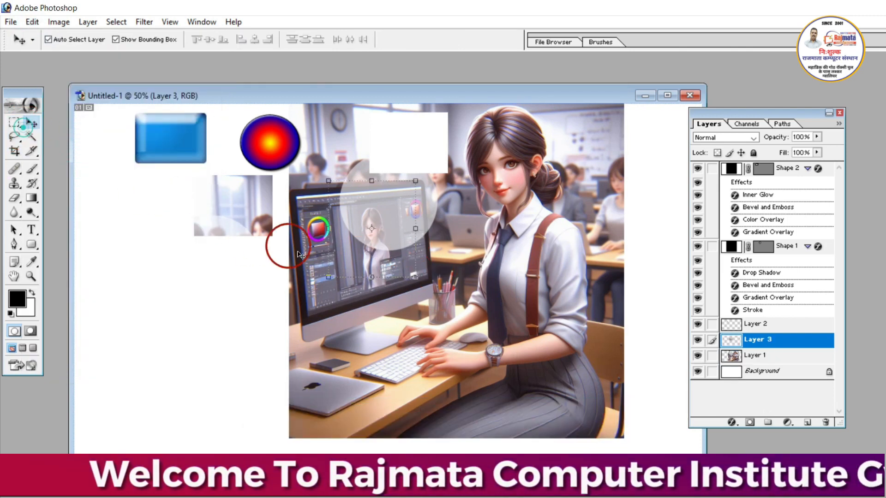
left_click_drag(377, 270, 234, 344)
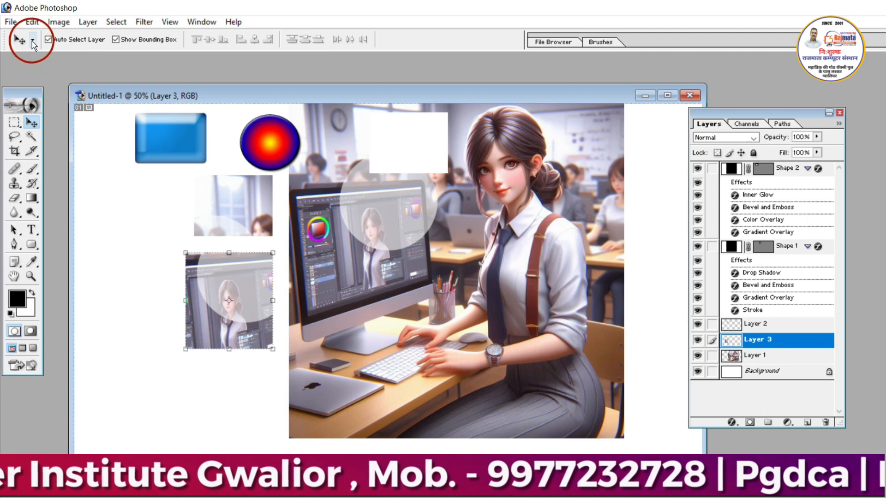
- Select a rectangular area around both pasted photo pieces and copy all its visible layers with Copy Merged
left_click(32, 22)
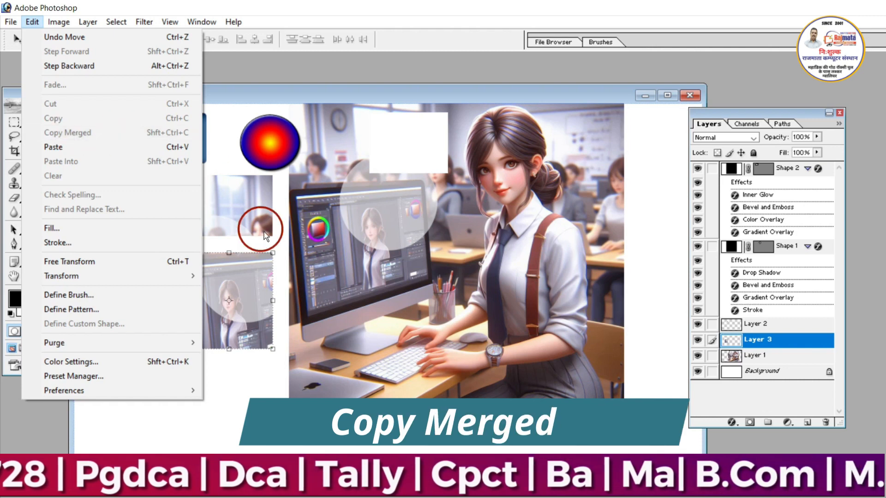
left_click(276, 238)
left_click(15, 123)
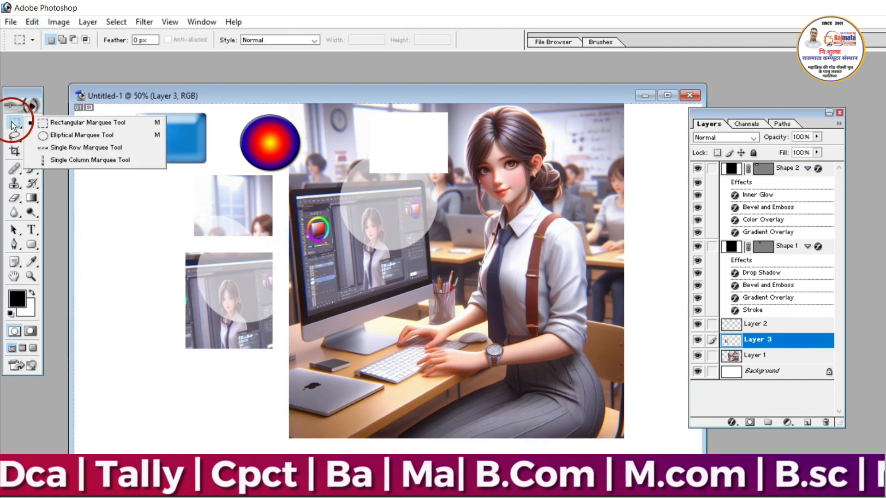
left_click(89, 123)
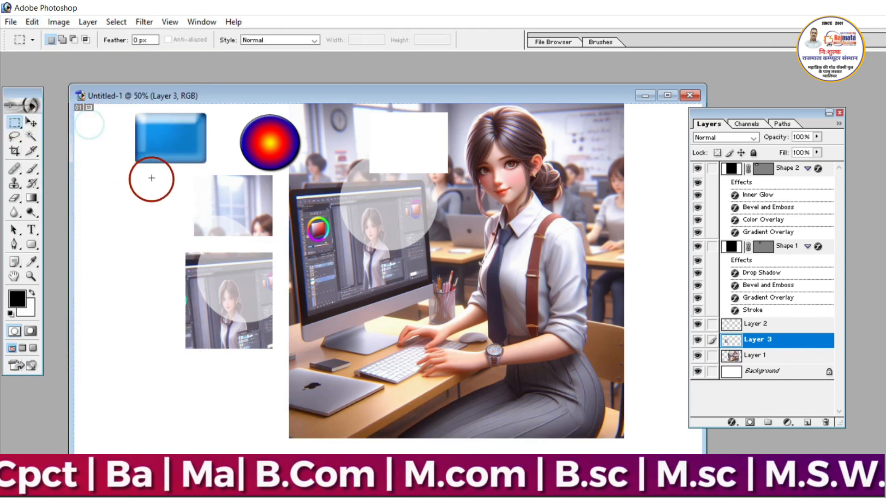
left_click_drag(153, 177, 291, 348)
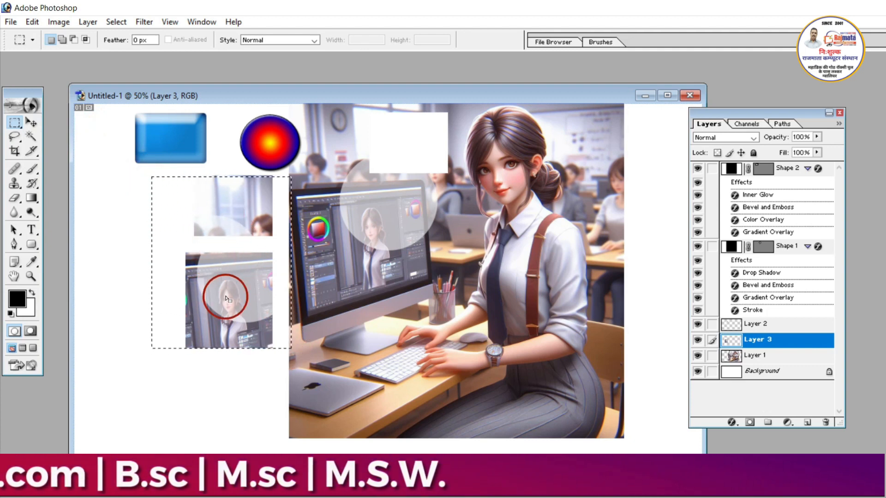
left_click(33, 23)
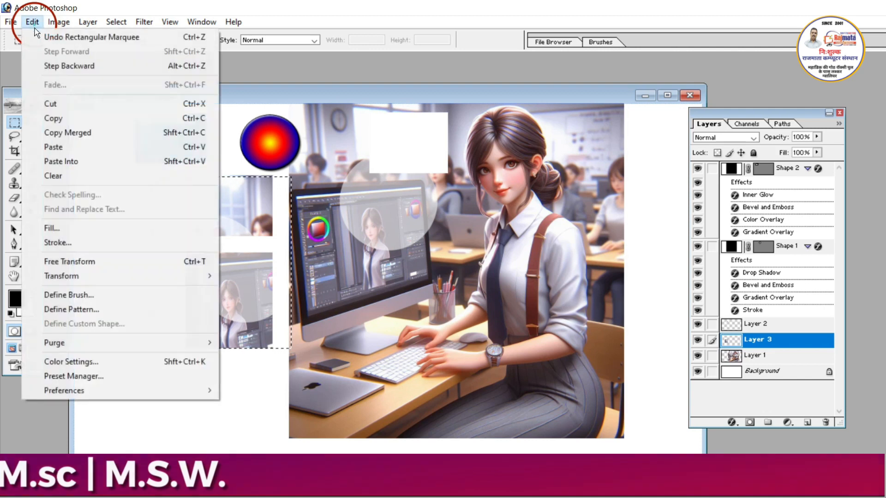
left_click(78, 137)
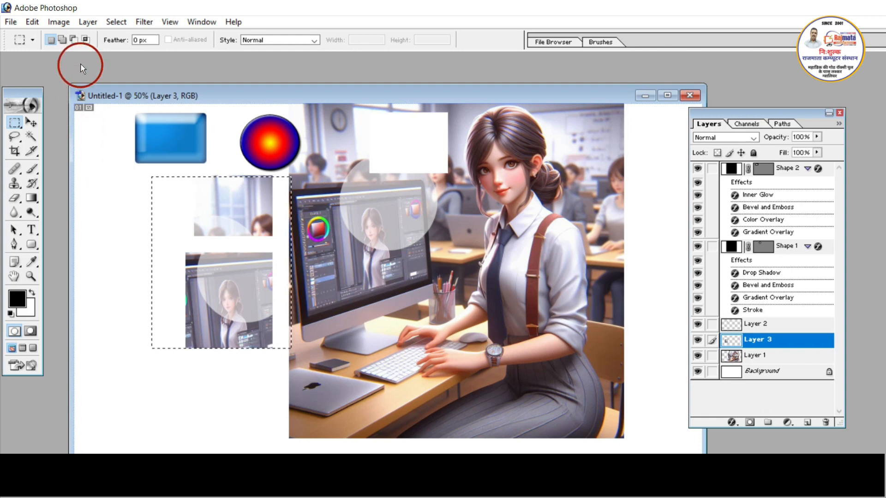
- Paste the merged copy as a new layer and move it onto the photo, over the monitor's right side and the woman's arm
left_click(26, 23)
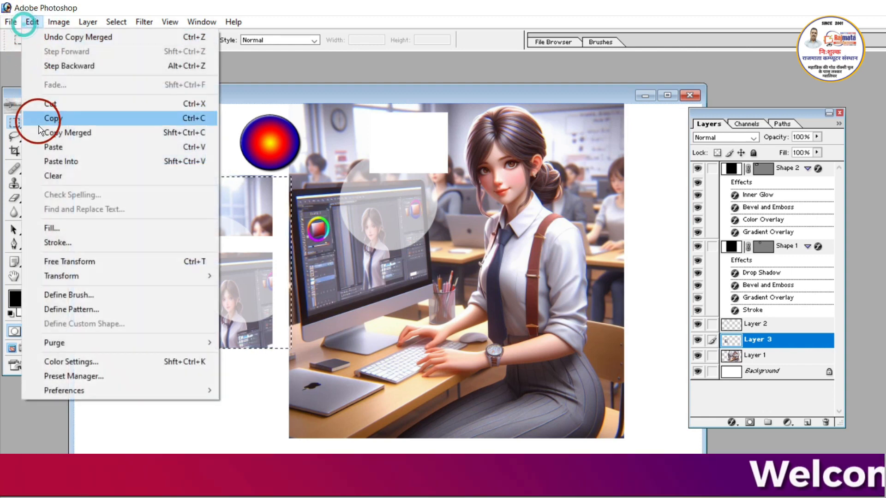
left_click(53, 146)
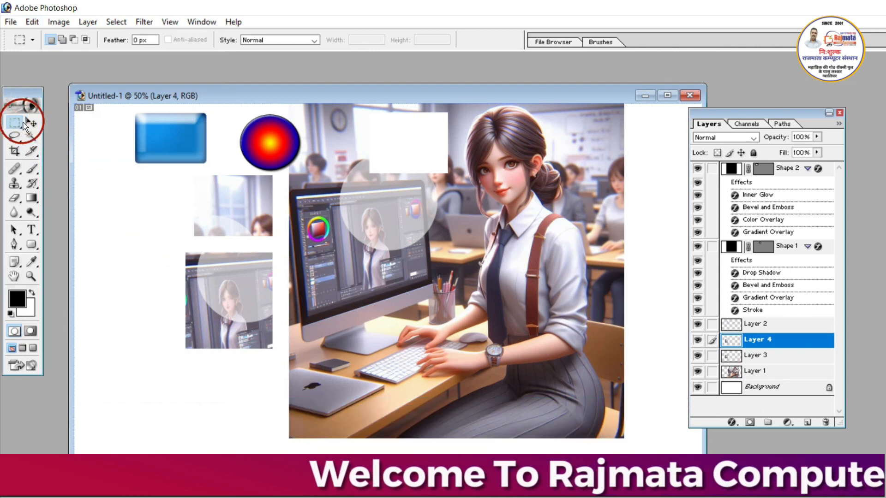
left_click(31, 122)
left_click_drag(211, 309, 422, 328)
- Shift the two separate photo pieces slightly right over the photo's edge, and nudge the gradient circle slightly down and left
left_click_drag(248, 286, 292, 277)
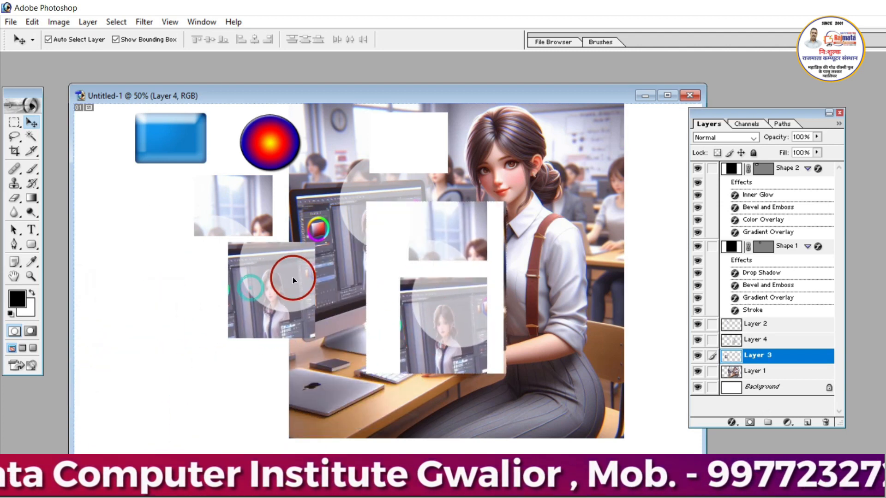
left_click_drag(271, 201, 312, 208)
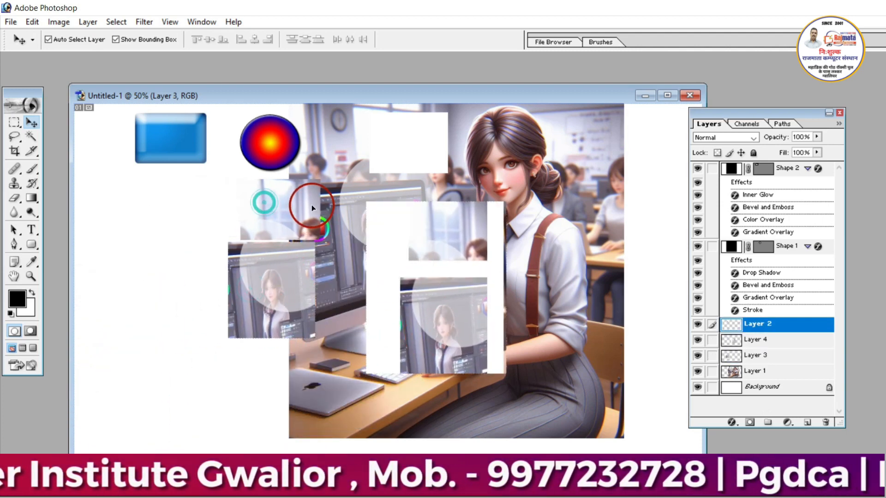
left_click(32, 22)
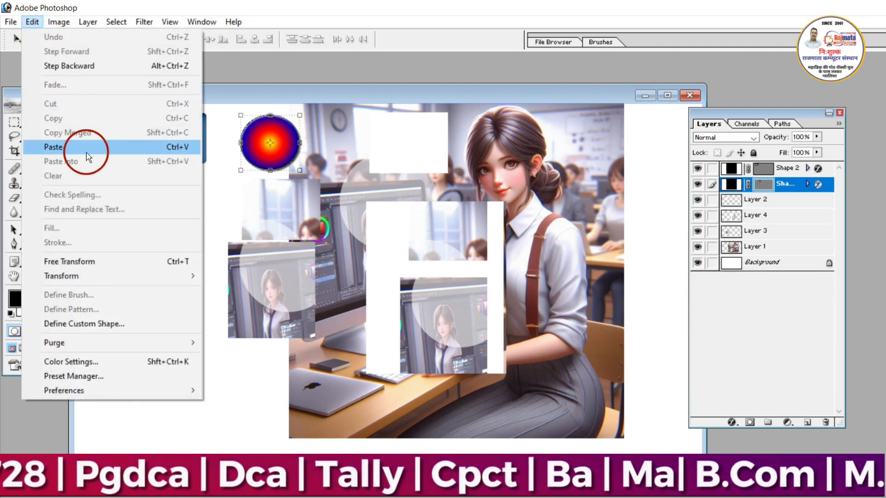
left_click(276, 270)
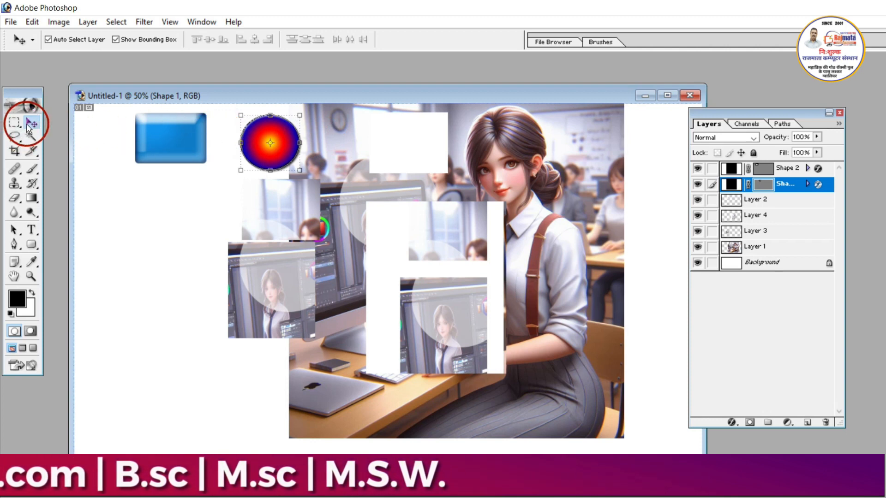
left_click_drag(257, 153, 244, 159)
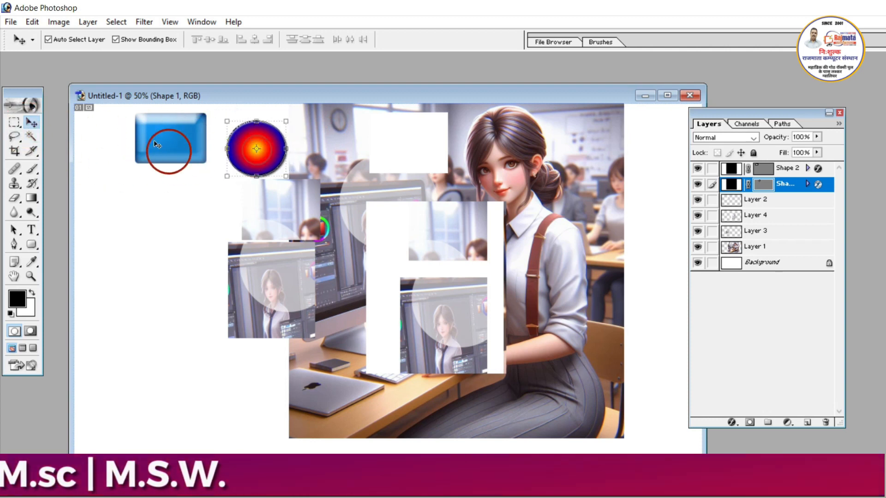
- Select a rectangular area around the woman's head and paste the copied piece inside it with Paste Into
left_click(32, 21)
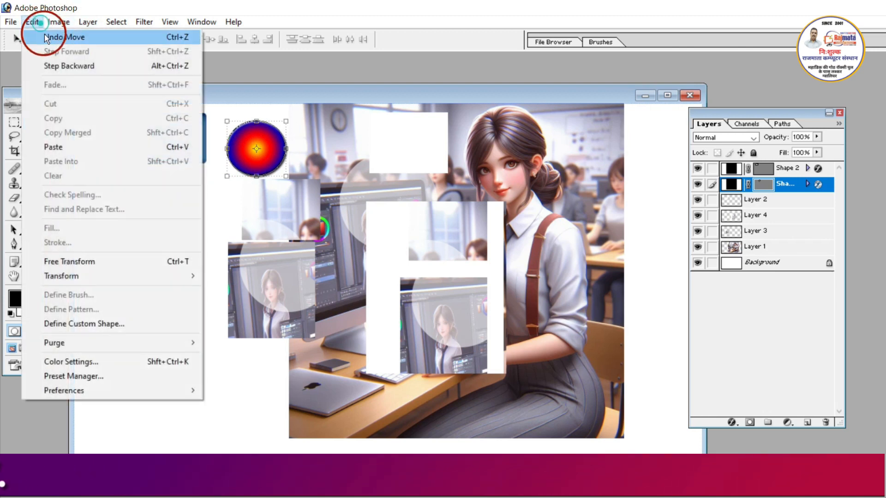
left_click(258, 229)
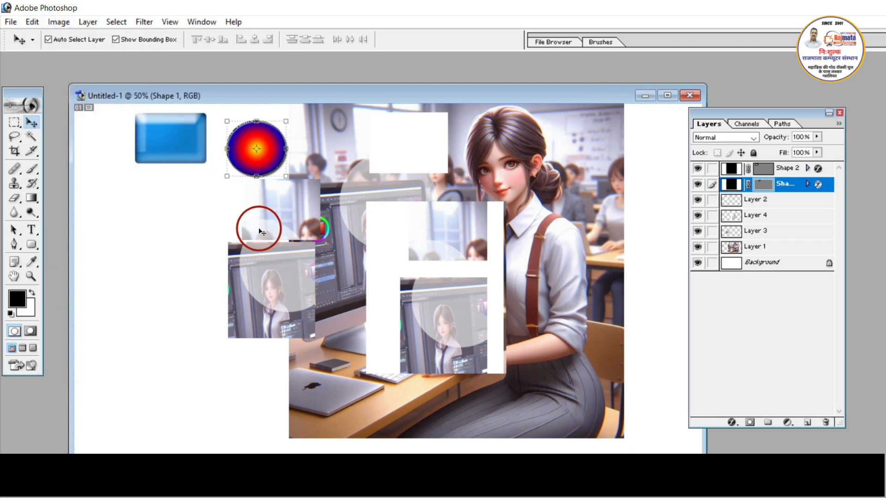
left_click(14, 121)
left_click(91, 122)
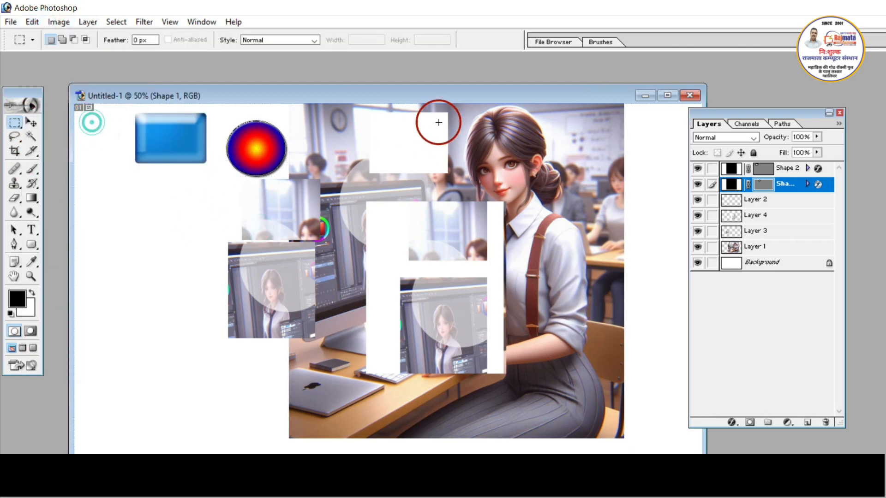
left_click_drag(520, 159, 573, 218)
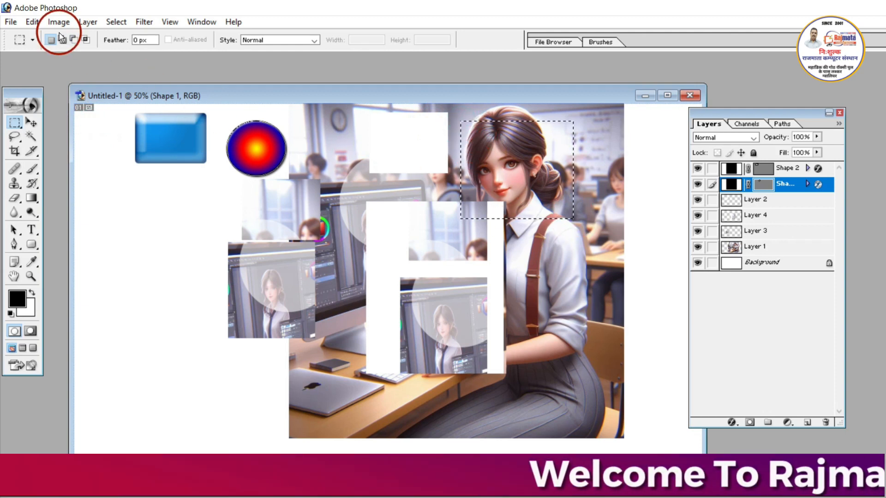
left_click(33, 22)
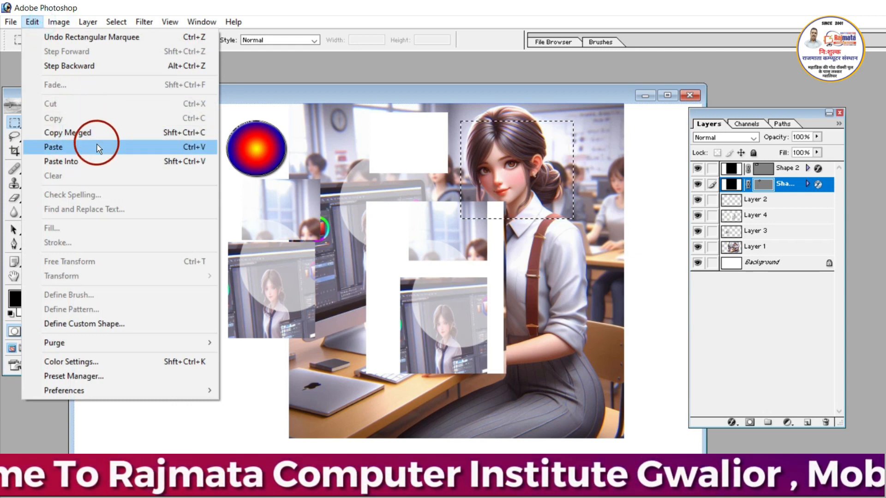
left_click(89, 165)
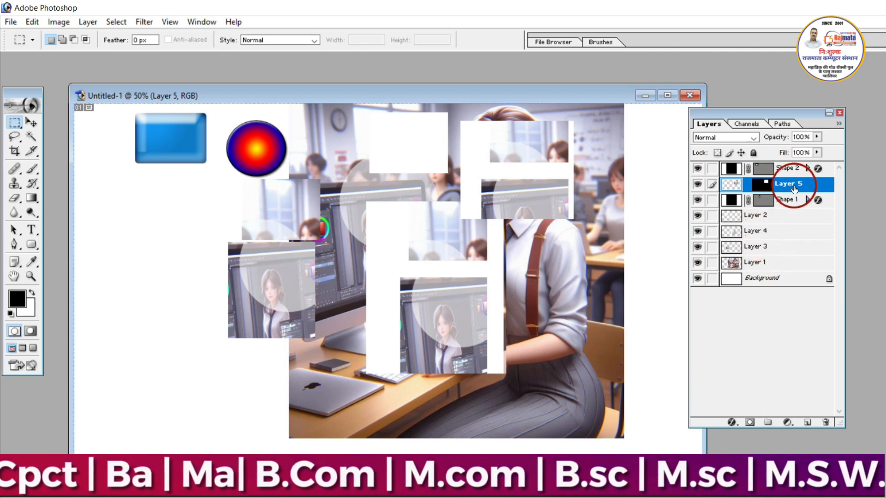
- Select a rectangular area over the left part of the monitor and try to copy it from the masked layer
left_click(59, 22)
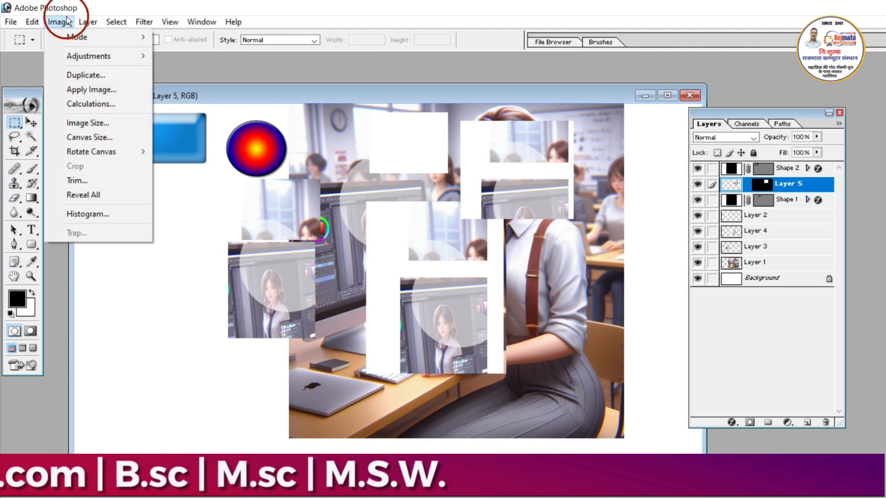
mouse_move(32, 22)
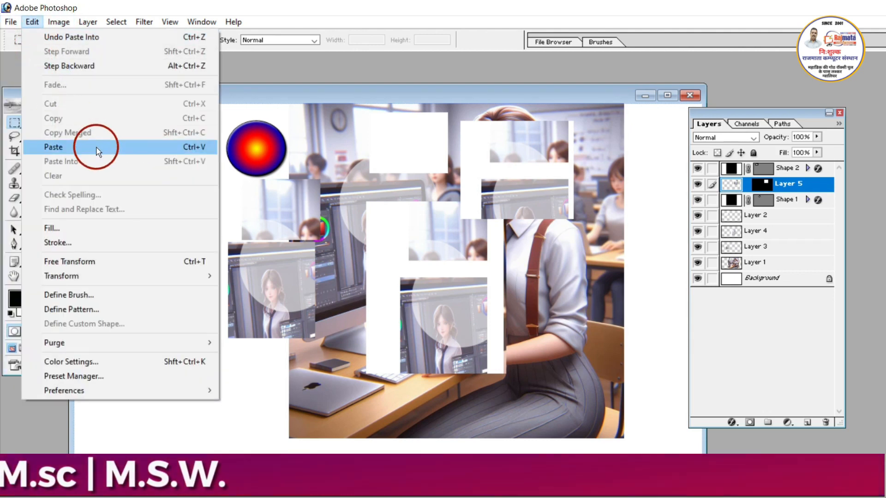
left_click(310, 221)
left_click_drag(316, 208, 400, 267)
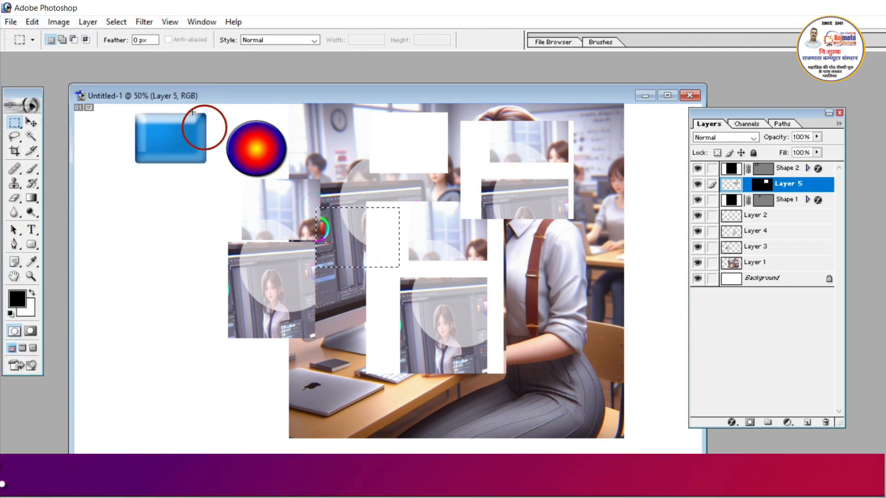
left_click(37, 22)
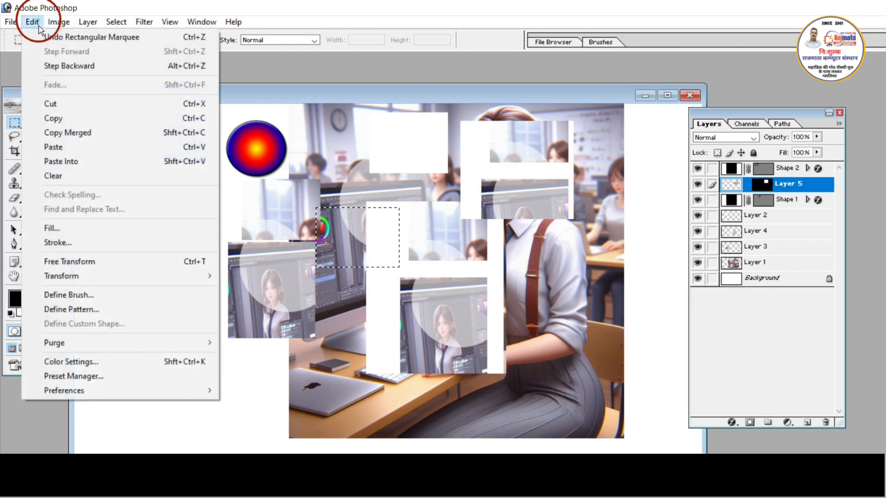
left_click(54, 121)
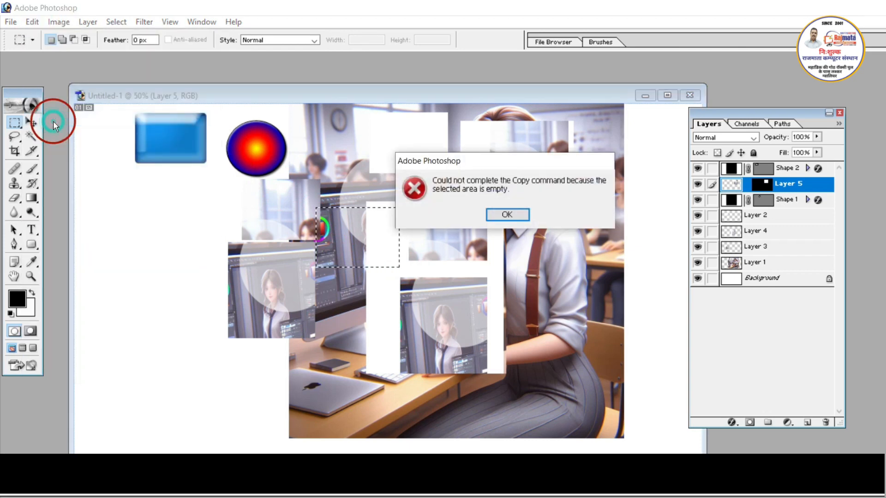
left_click(509, 217)
- Paste the merged copy as a new layer and move it onto the white area below the blue rectangle
left_click(32, 23)
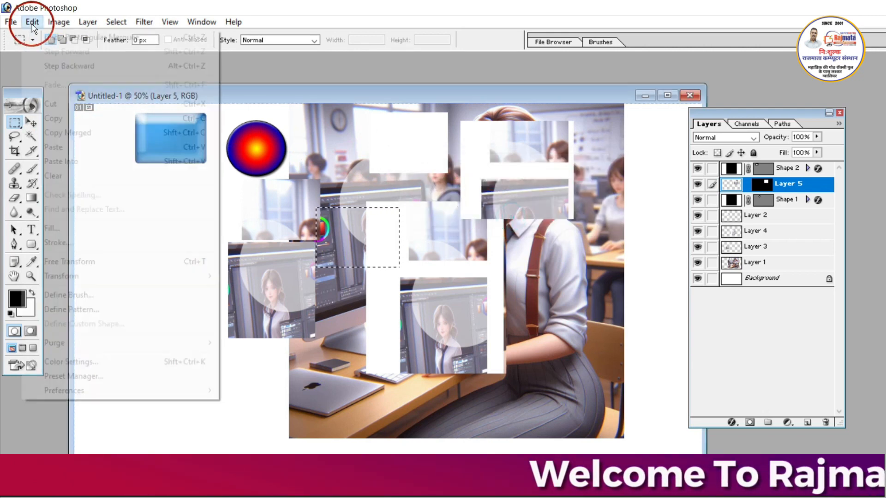
left_click(106, 148)
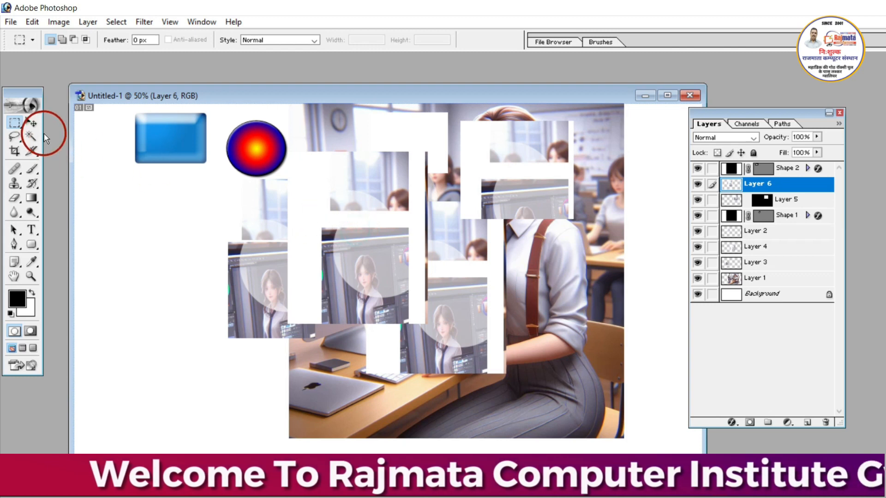
left_click(32, 122)
left_click_drag(300, 239, 162, 343)
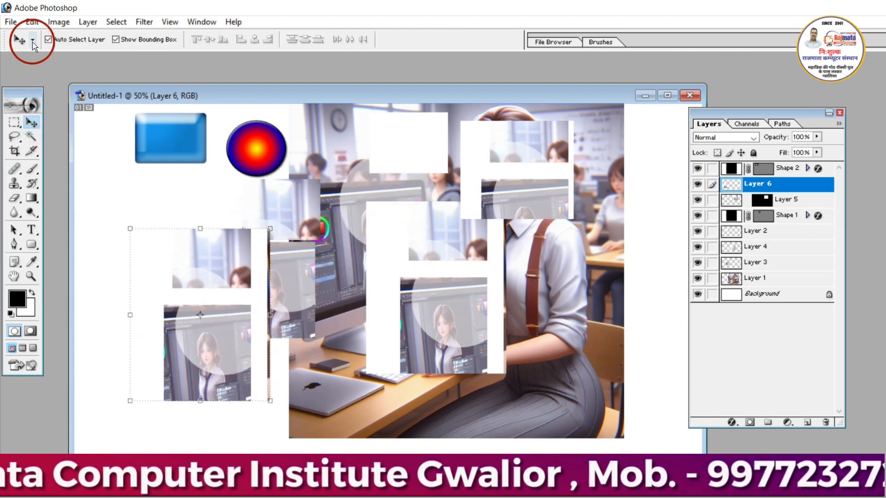
left_click(35, 25)
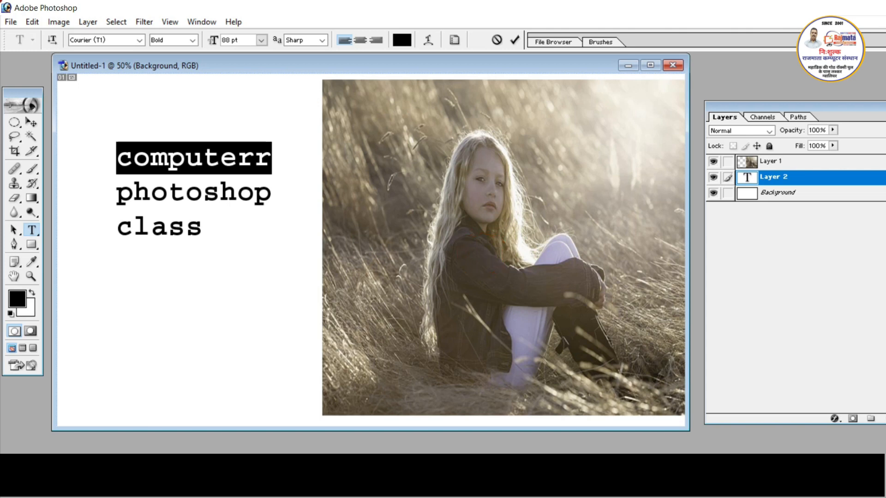
- Delete the word "class" from the text layer beside the photo
left_click(32, 22)
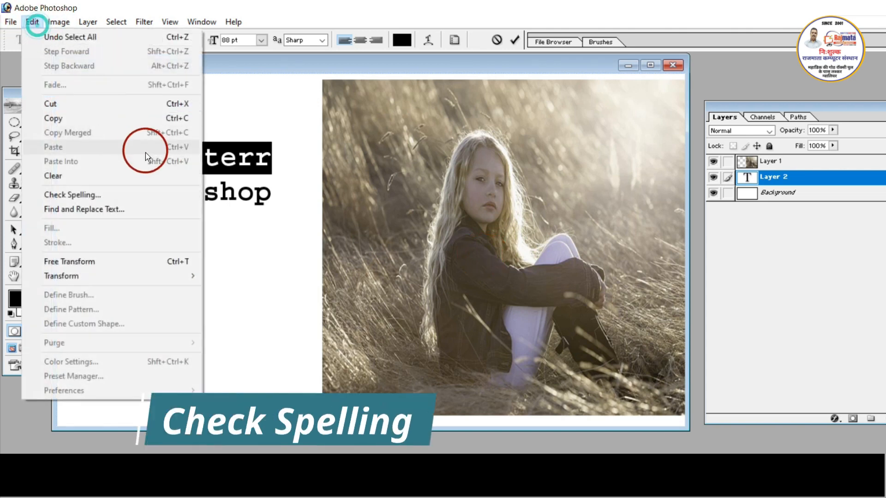
left_click(254, 184)
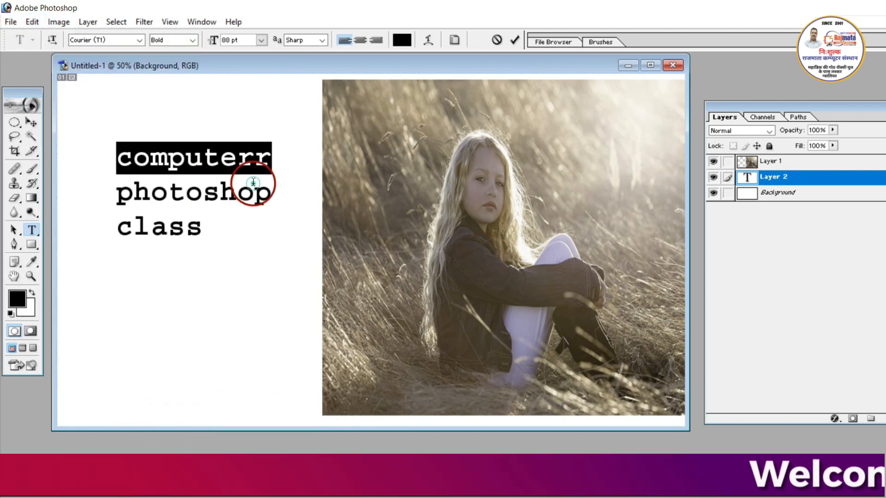
left_click(224, 211)
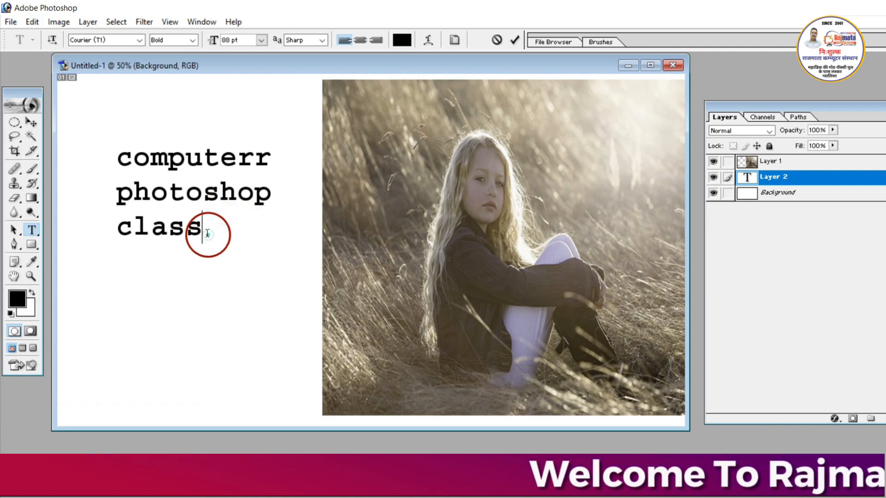
left_click_drag(207, 233, 168, 221)
left_click(255, 162)
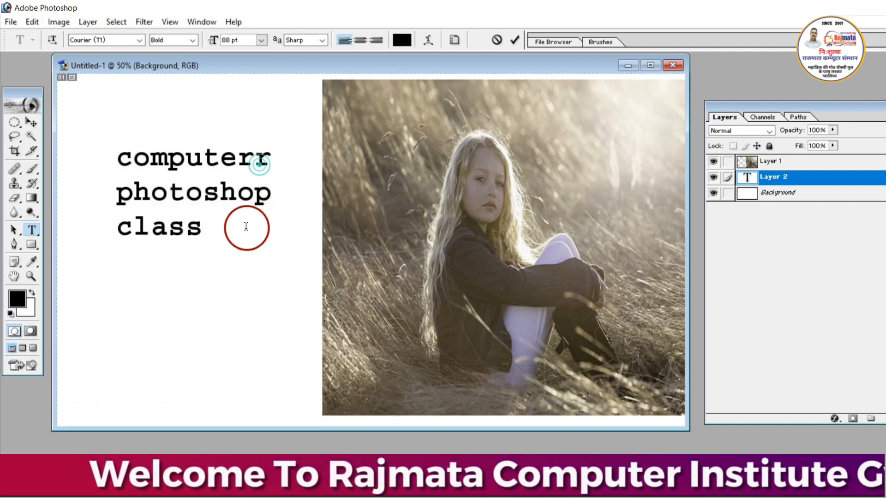
left_click_drag(227, 231, 91, 234)
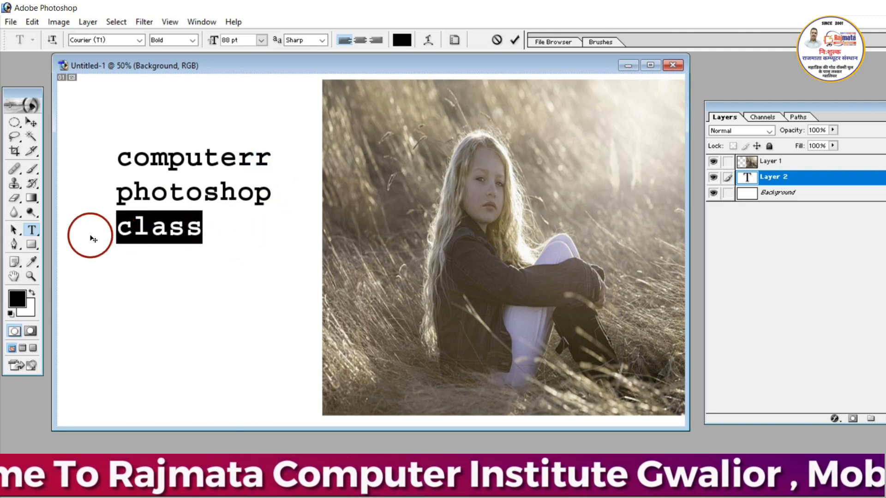
key("BackSpace")
- Run Check Spelling on the two text lines, browse the suggestions for "computerr" and close the check without changing the word
left_click(262, 160)
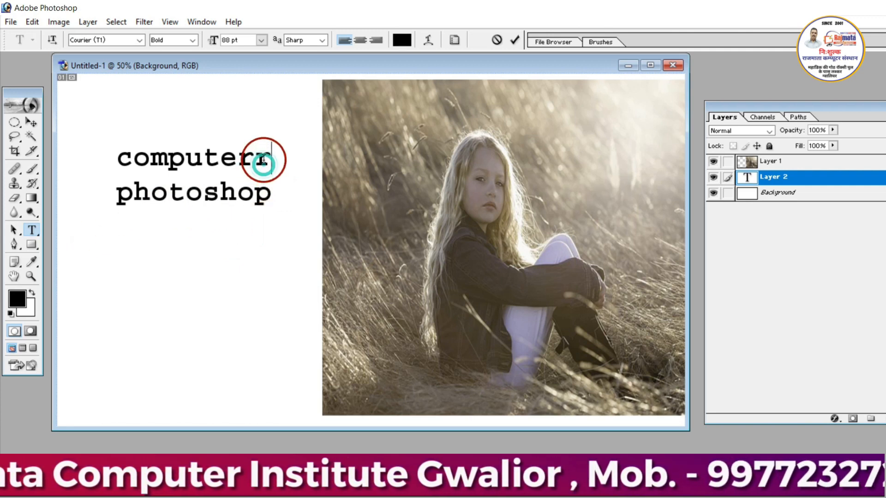
left_click_drag(278, 198, 113, 149)
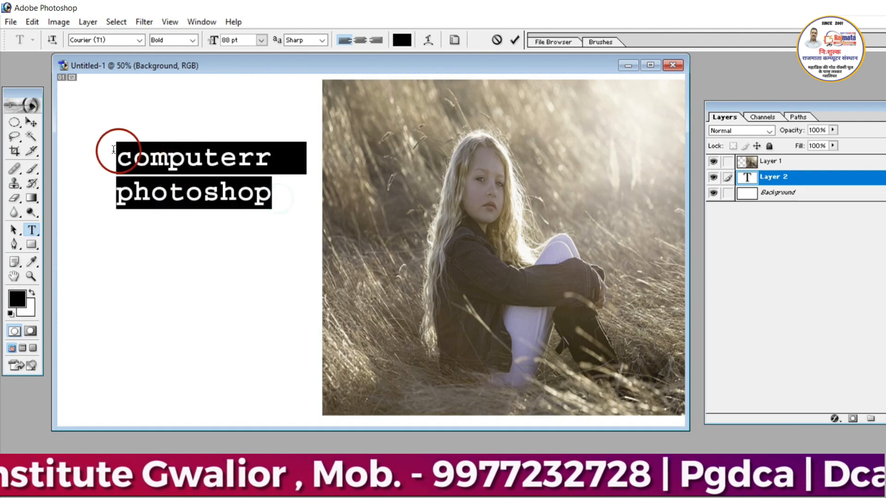
left_click(39, 24)
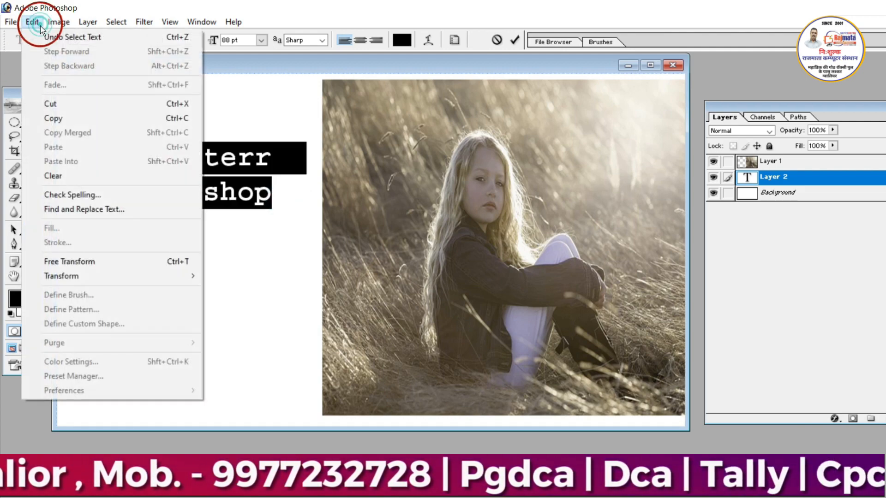
left_click(66, 196)
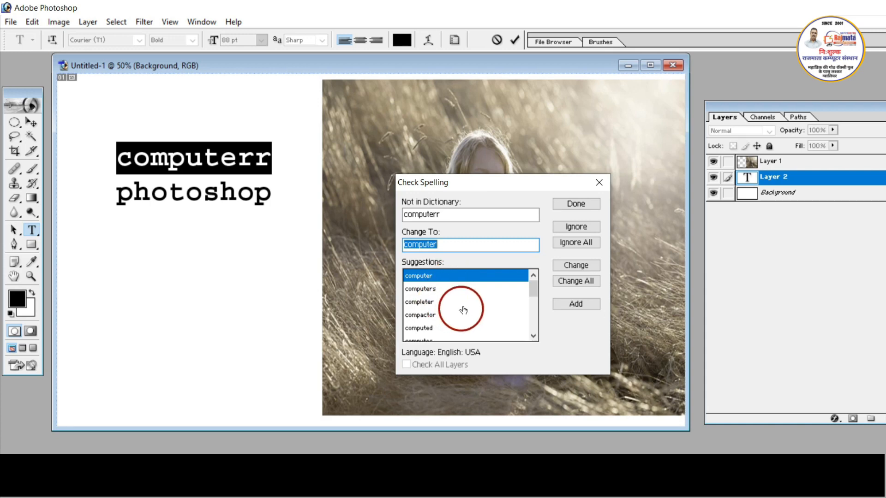
left_click(533, 336)
left_click(533, 336)
left_click(533, 336)
left_click(533, 335)
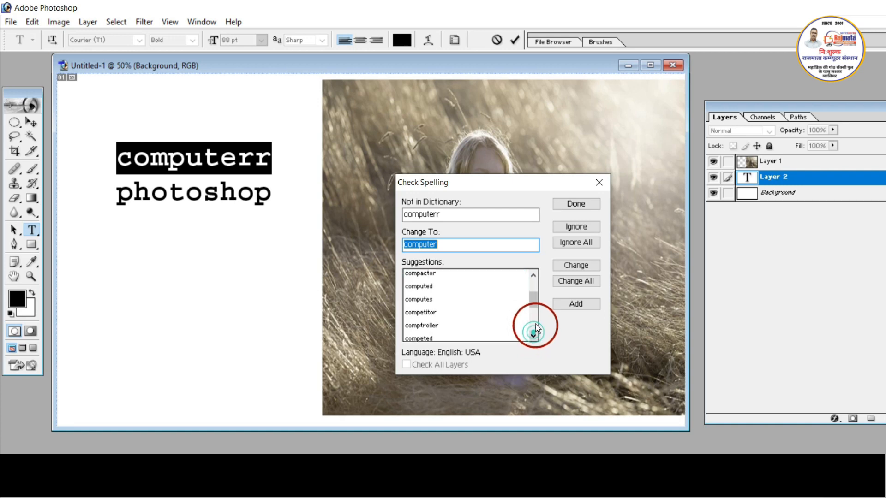
left_click_drag(535, 304, 531, 276)
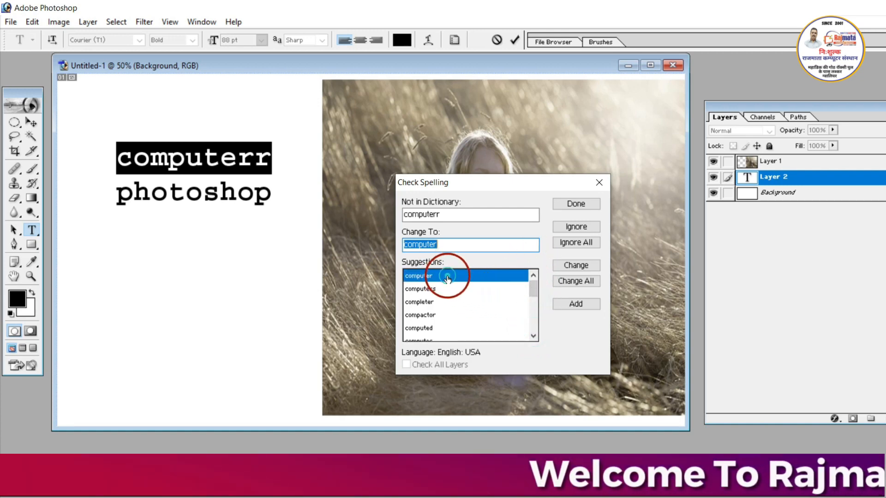
left_click(575, 209)
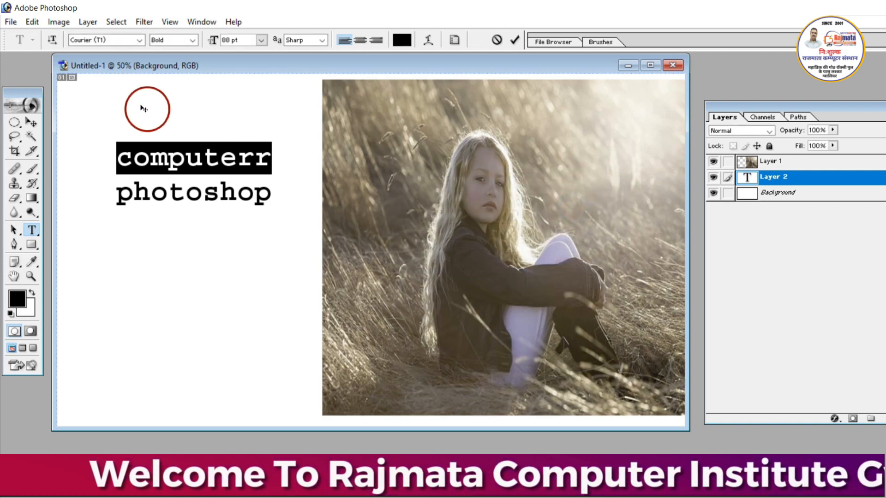
- Run Check Spelling again and change "computerr" to the suggestion "computer"
left_click(31, 22)
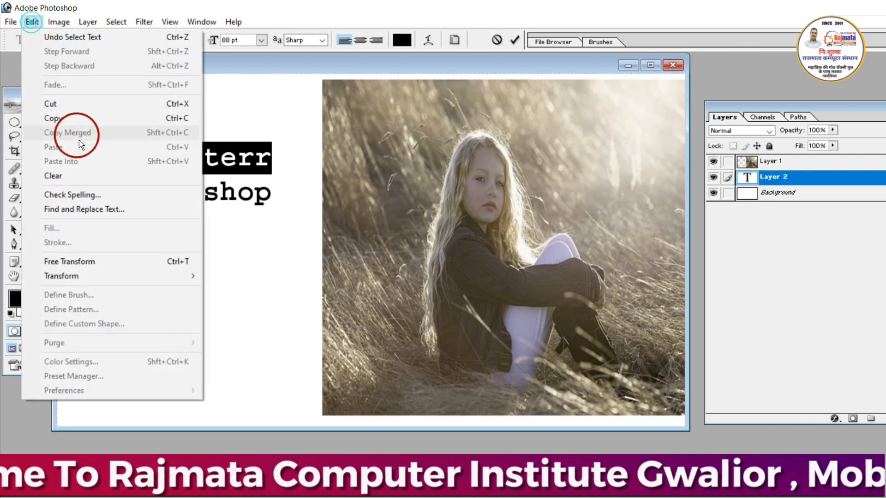
left_click(87, 197)
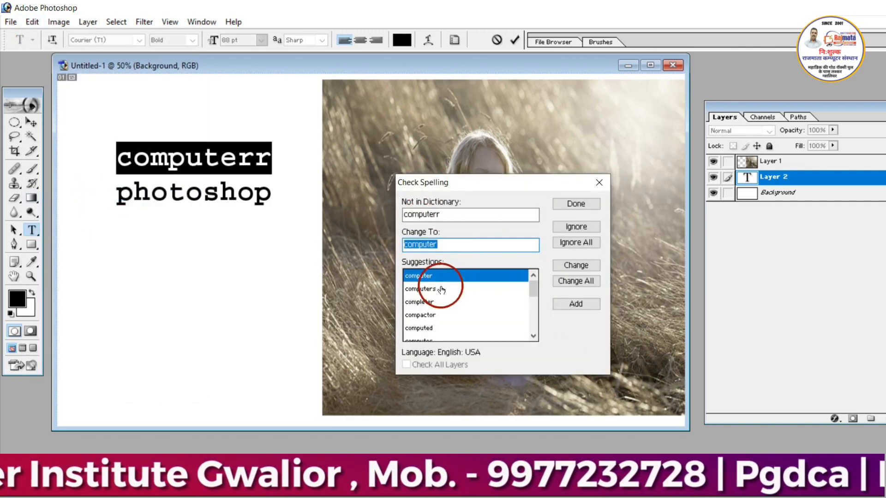
left_click(569, 267)
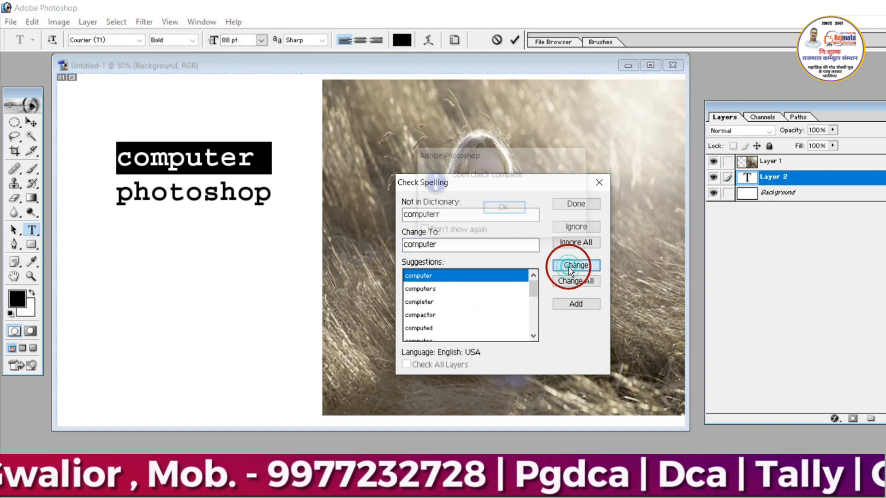
left_click(505, 209)
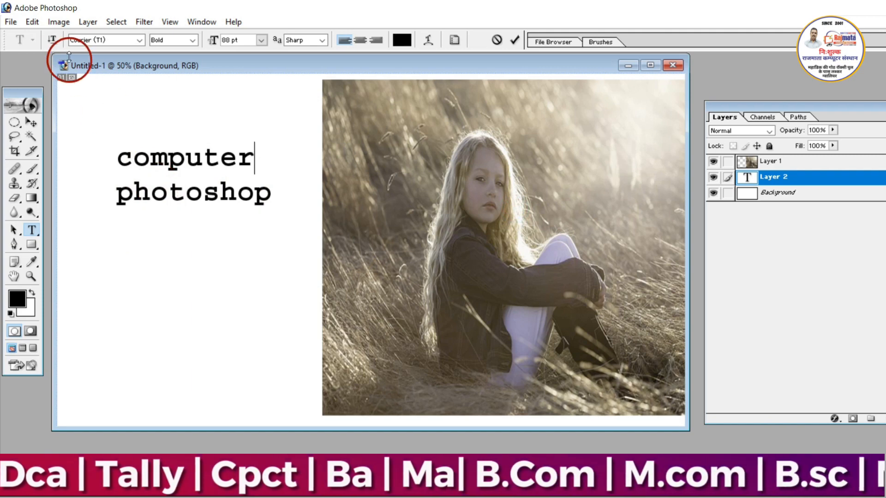
- Duplicate the "computer photoshop" text layer and arrange the two text blocks one above the other beside the photo
left_click(32, 22)
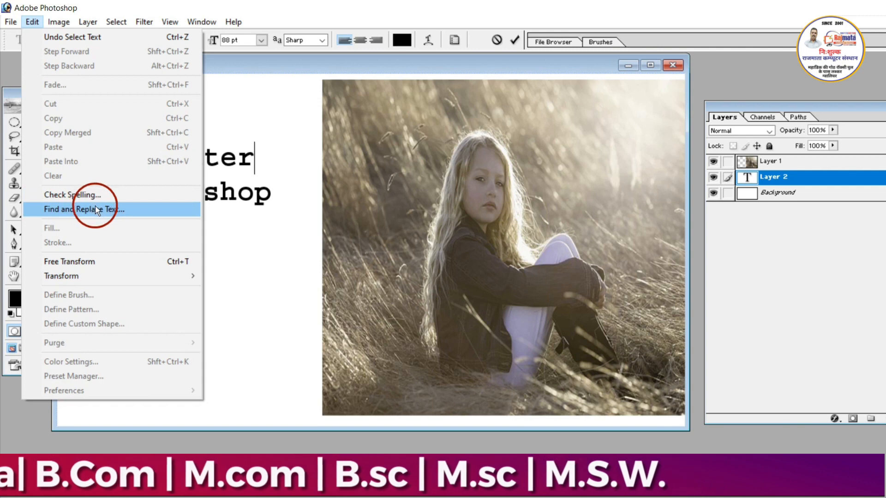
left_click(238, 196)
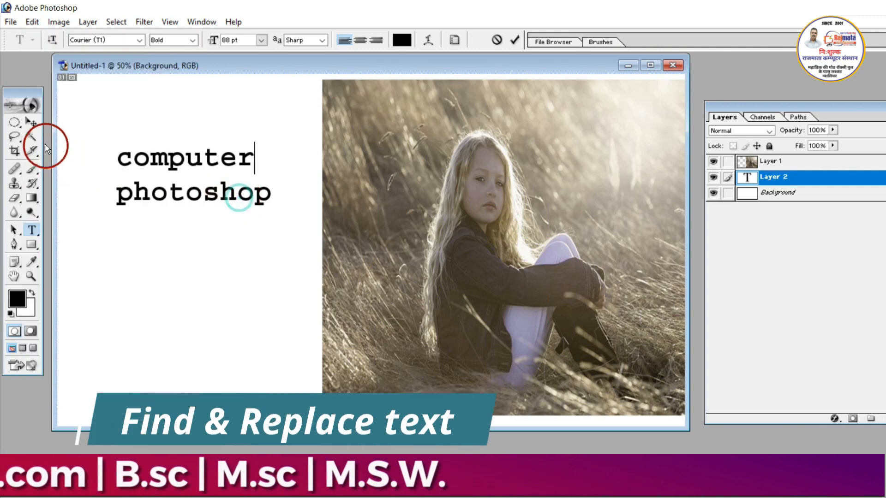
left_click(32, 122)
mouse_move(168, 182)
left_mouse_down()
mouse_move(161, 131)
mouse_move(168, 199)
left_mouse_up()
left_click(132, 129)
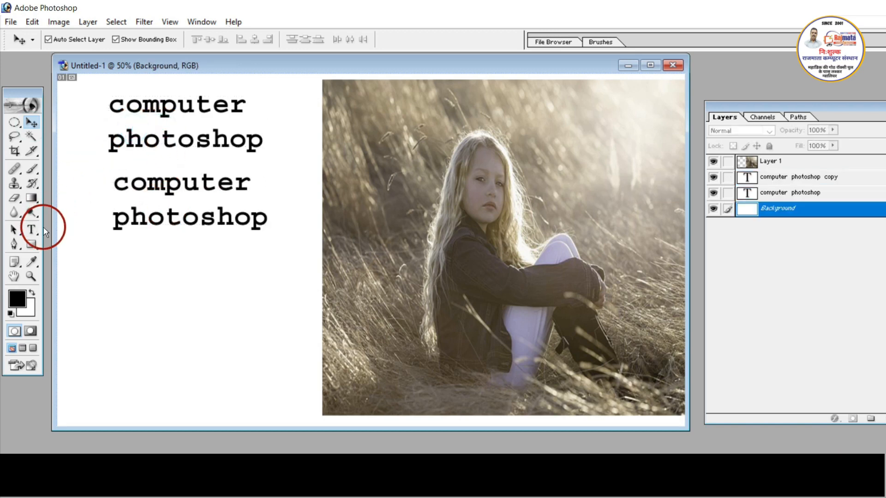
- Place the text cursor in the upper text block, enter "computer" and replacement "adobe" in Find and Replace Text, and close it without replacing
left_click(31, 229)
left_click(221, 109)
double_click(216, 106)
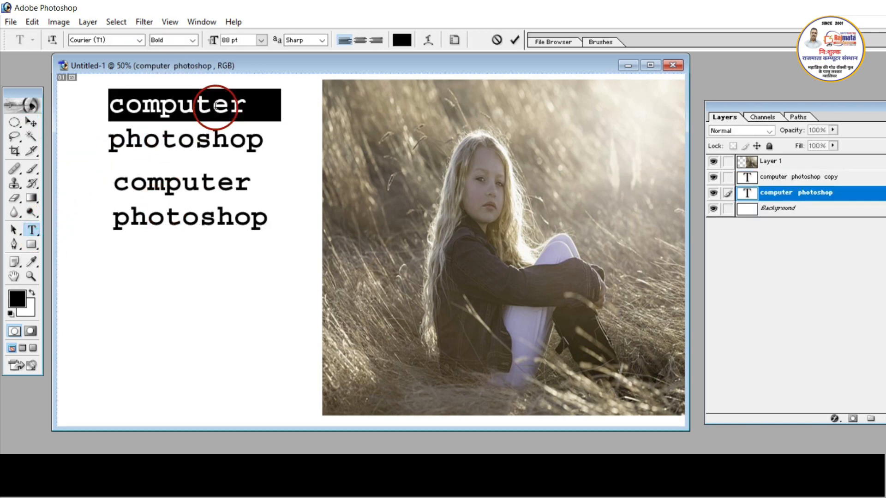
left_click(213, 107)
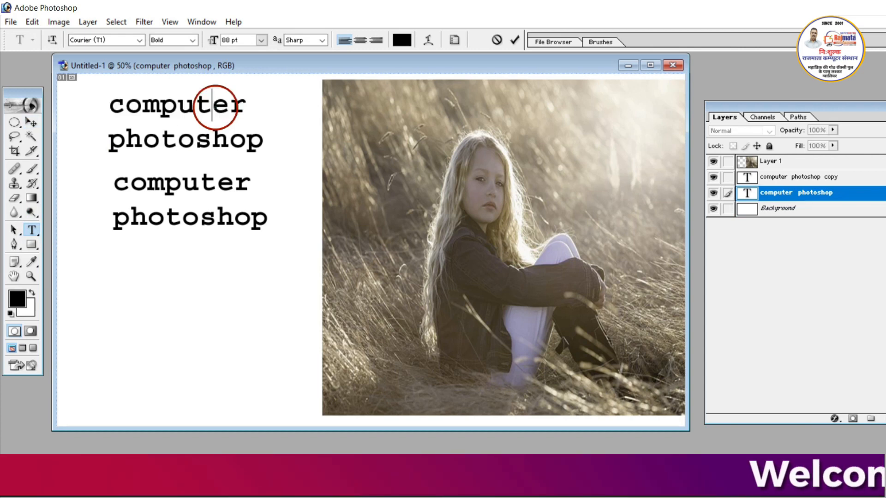
left_click(32, 22)
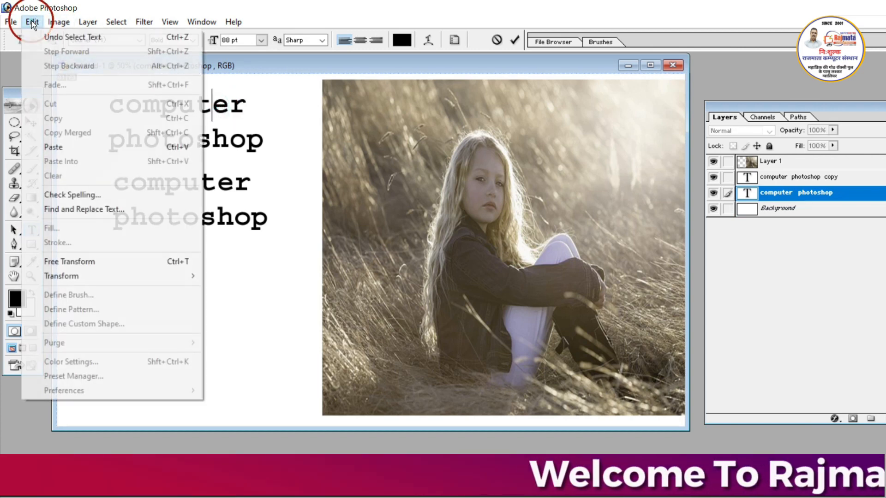
left_click(82, 211)
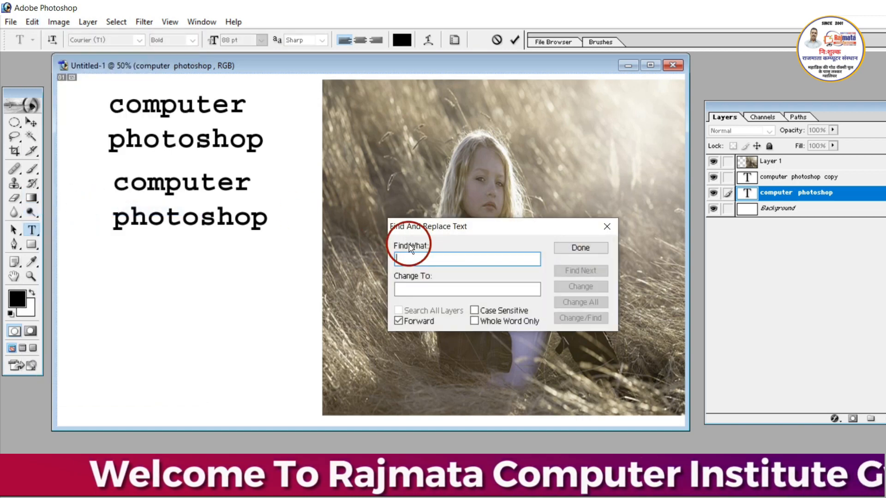
type("computer")
left_click(399, 290)
type("adobe")
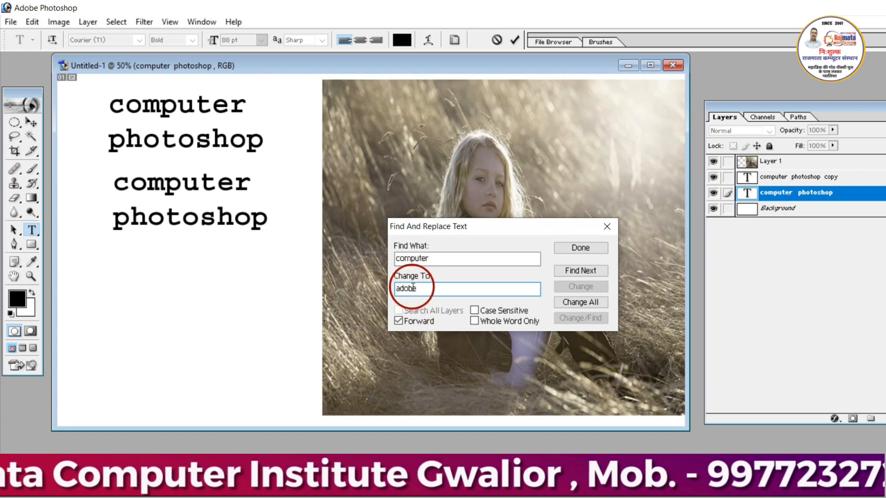
left_click(587, 253)
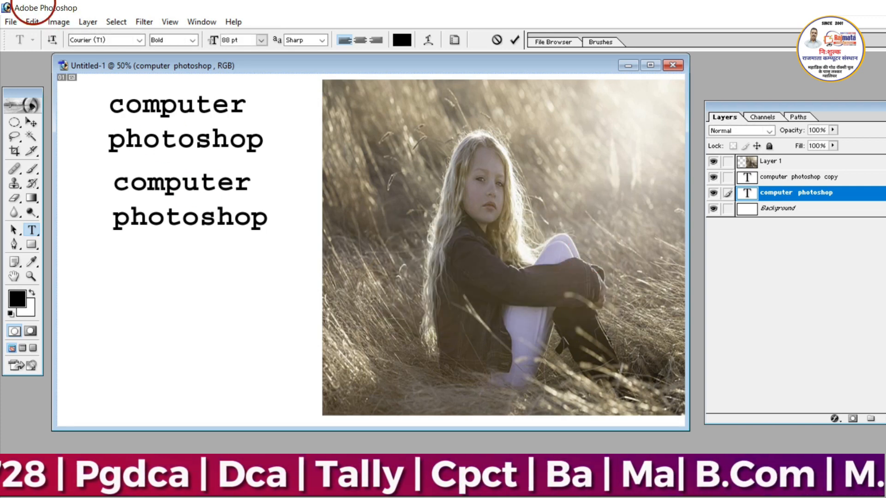
- Change all occurrences of "computer" to "adobe" in the upper text block with Find and Replace Text
left_click(32, 22)
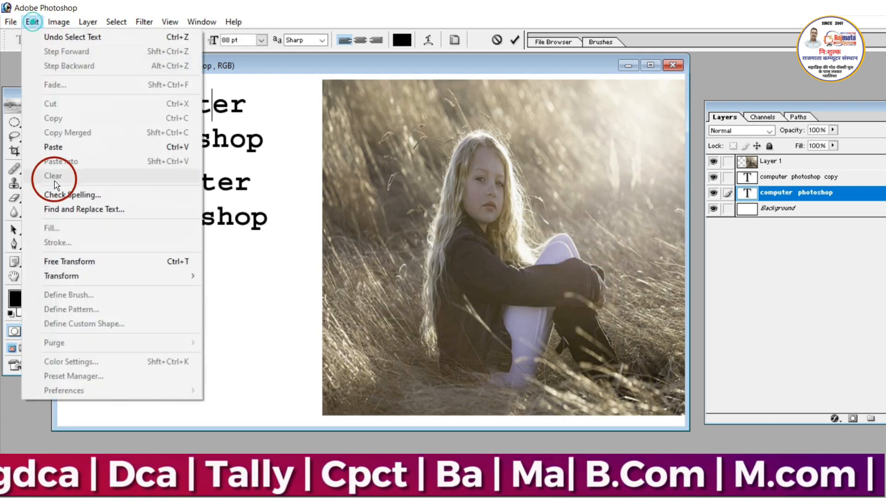
left_click(68, 215)
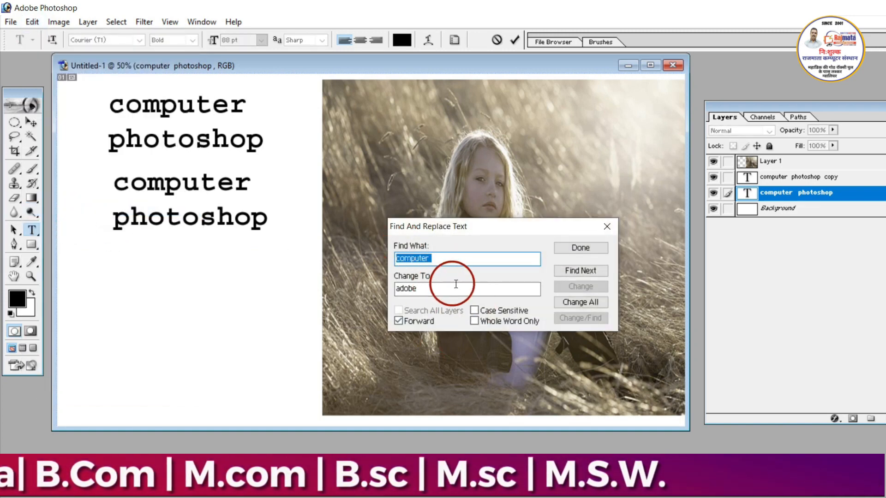
left_click(575, 302)
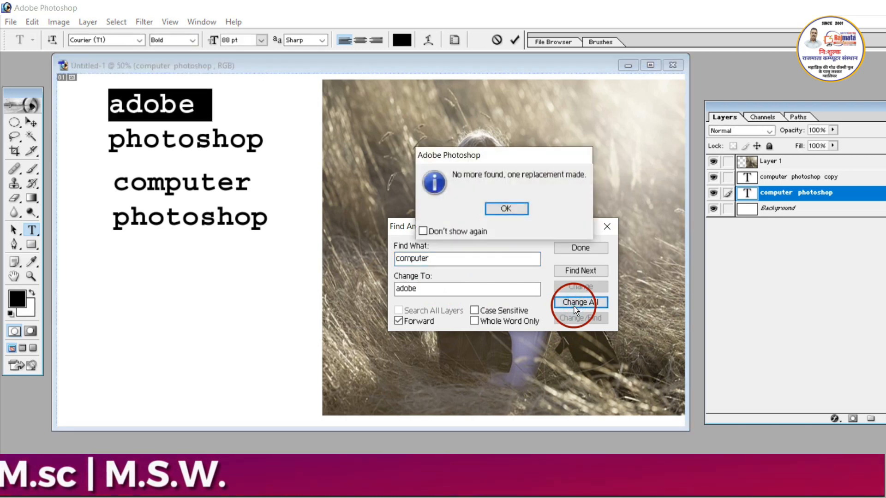
left_click(517, 211)
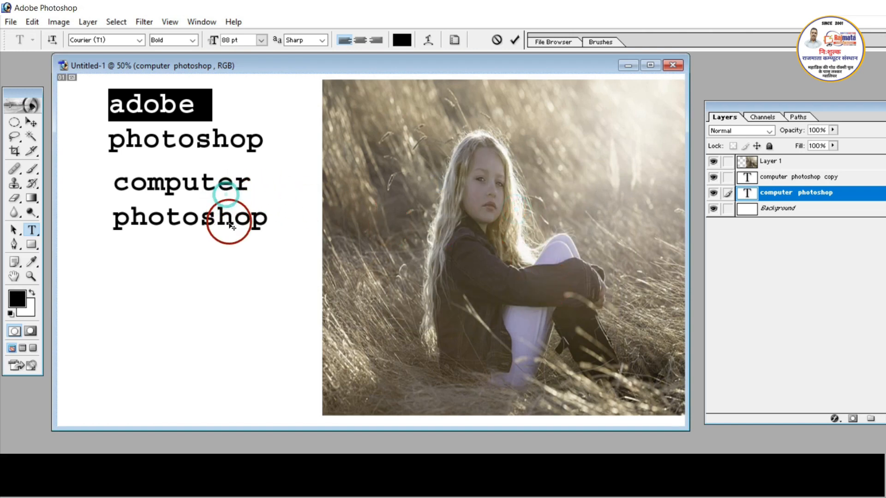
- Leave text editing with the Move tool and delete the lower duplicate text layer
left_click(214, 210)
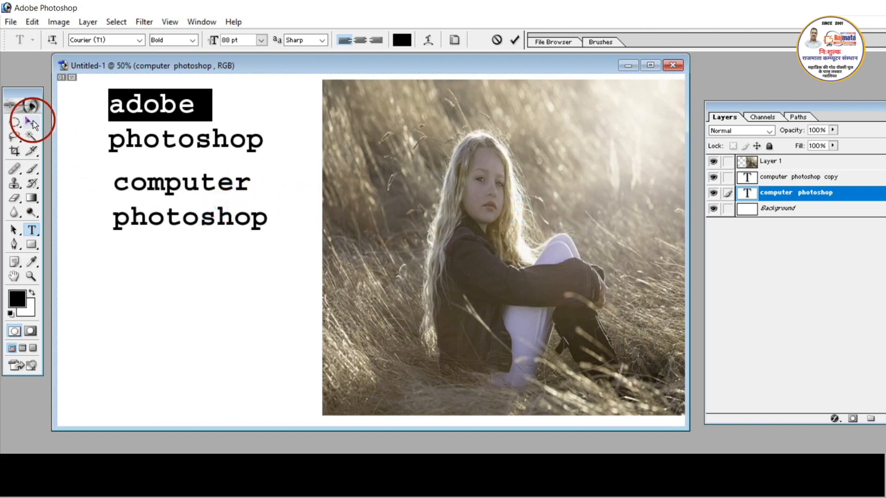
left_click(31, 123)
left_click(161, 227)
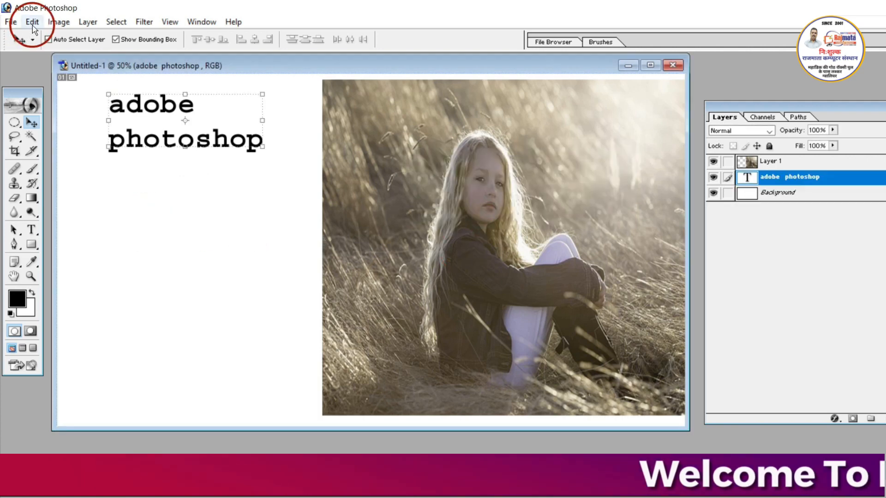
left_click(31, 22)
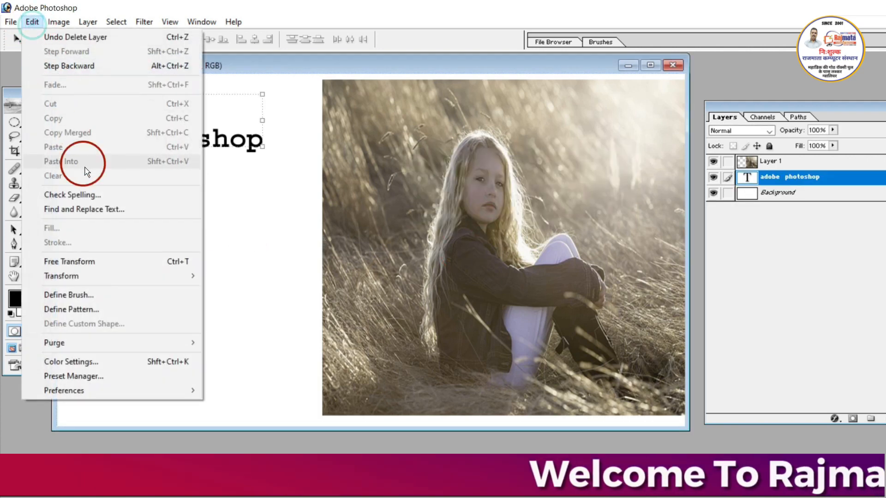
left_click(255, 121)
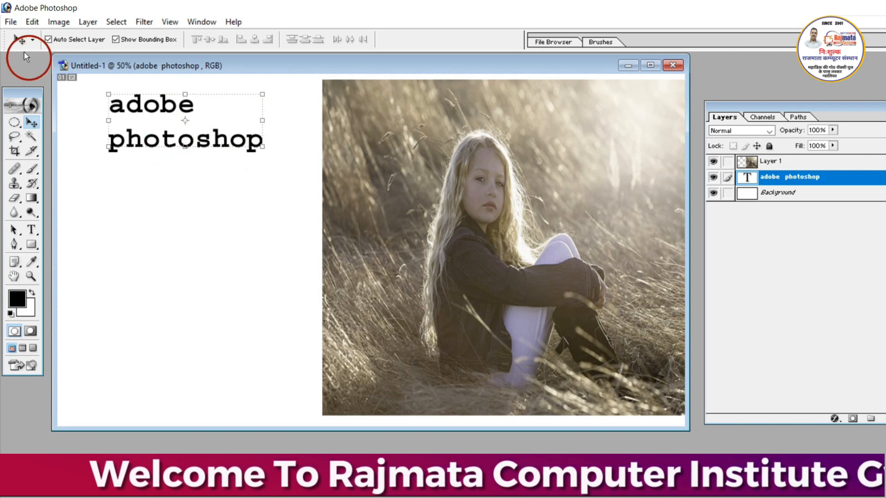
left_click(32, 24)
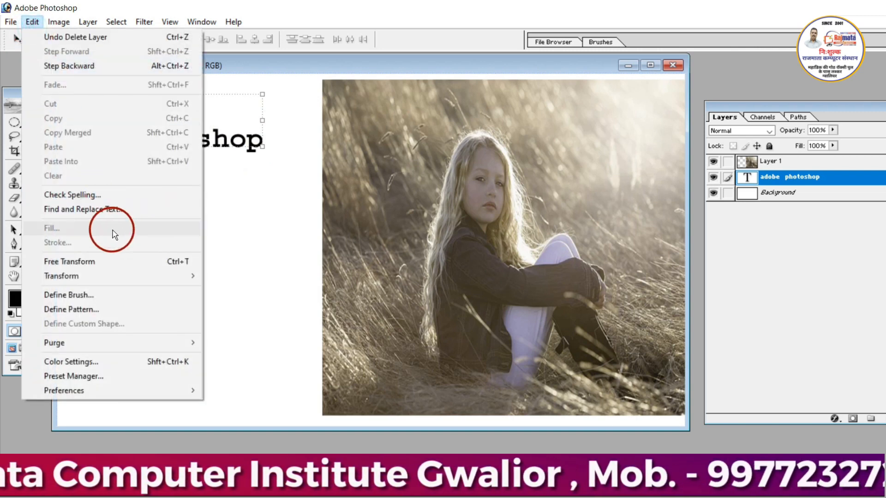
left_click(177, 262)
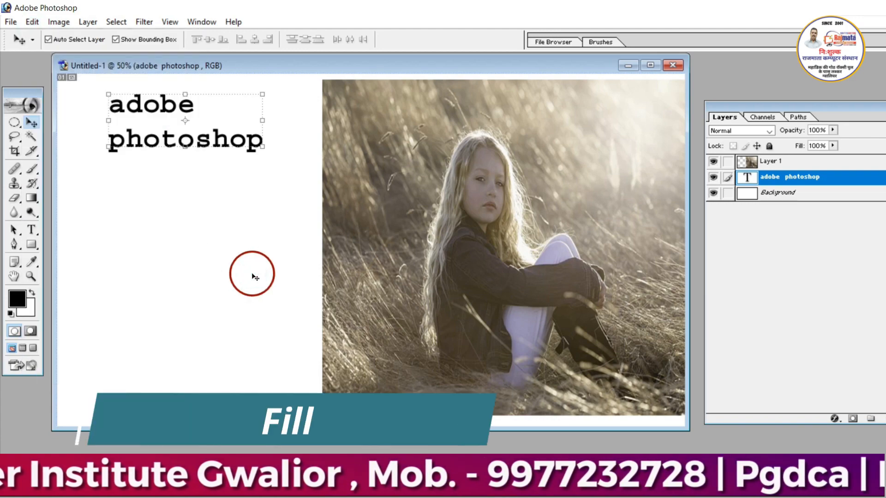
- Create a new blank document with the offered settings
key("ctrl+n")
key("Return")
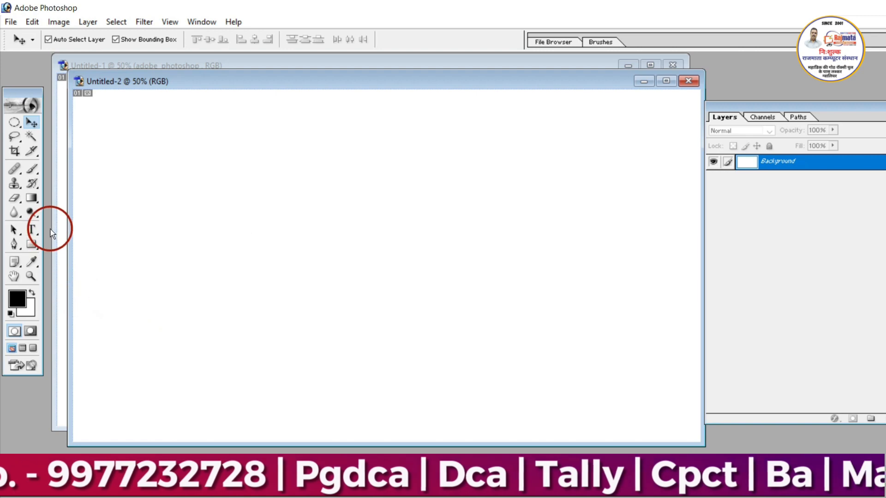
left_click(154, 268)
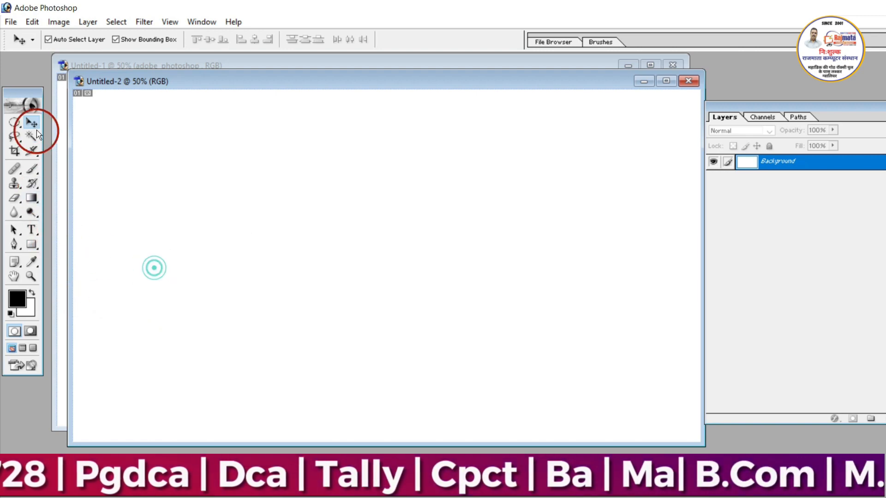
- Fill the blank Background layer with the black foreground color in Normal mode at 100% opacity, and undo the fill
left_click(34, 21)
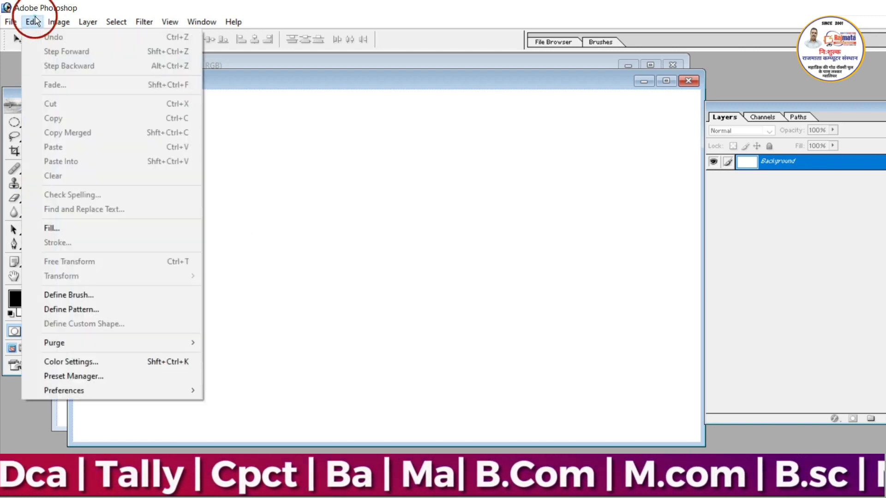
left_click(79, 223)
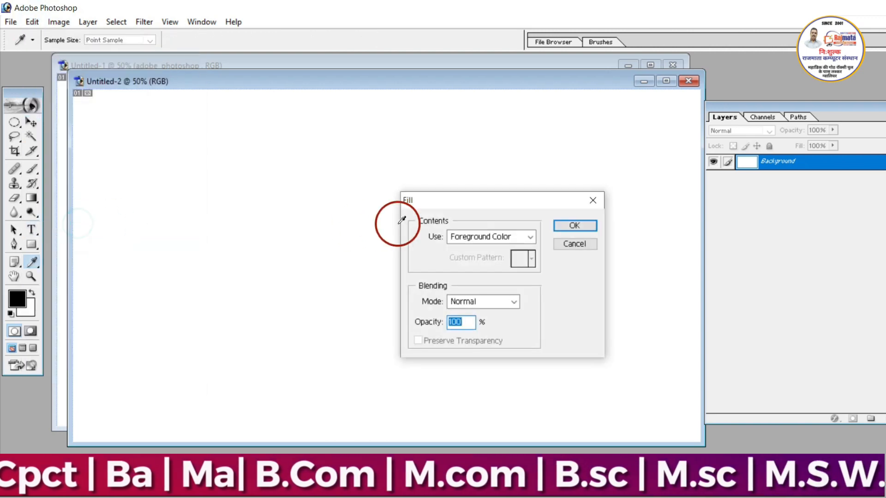
left_click(461, 236)
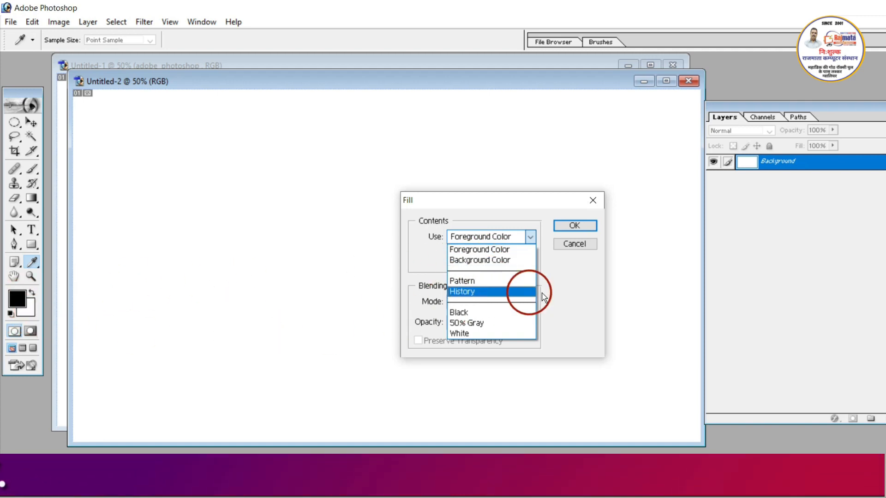
left_click(509, 262)
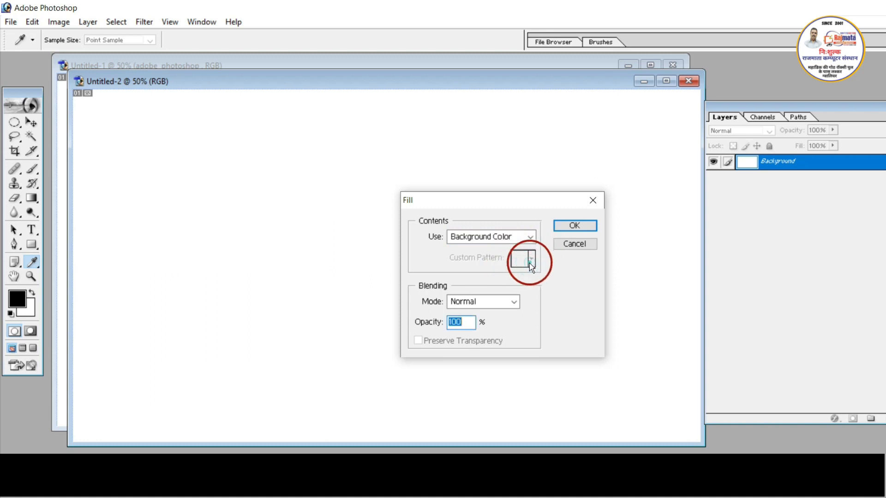
left_click(502, 236)
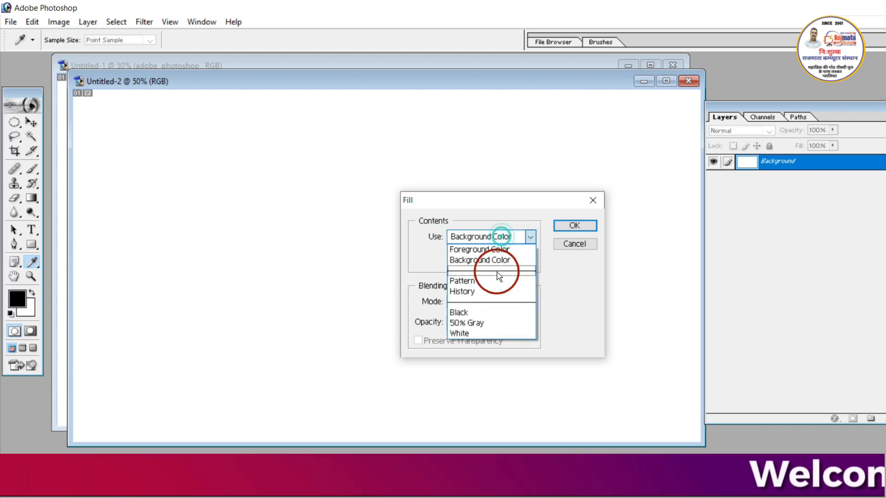
left_click(472, 248)
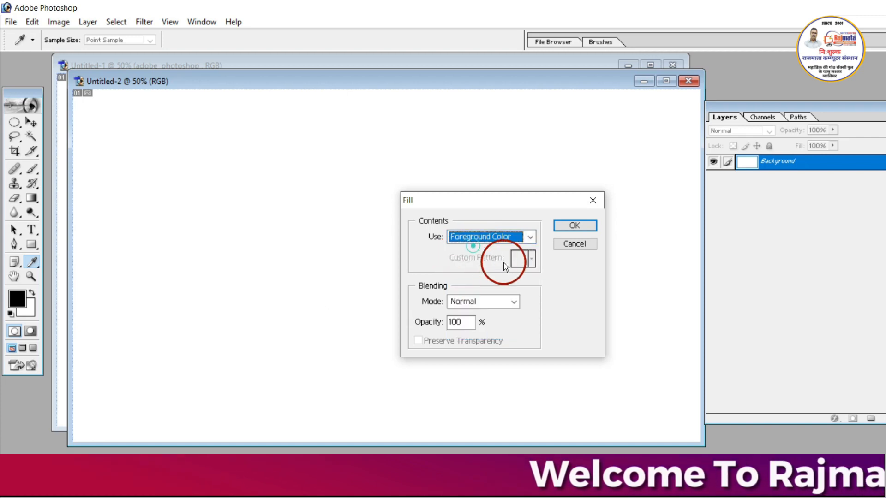
left_click(516, 306)
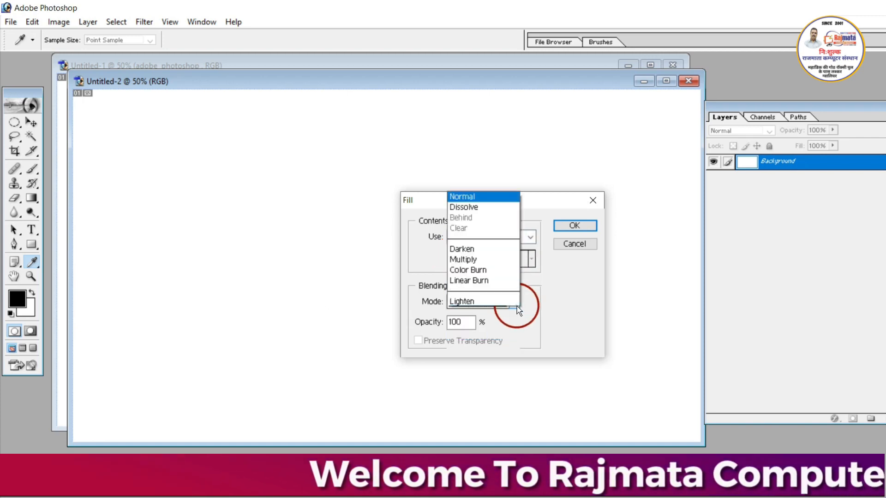
left_click(574, 223)
left_click(575, 225)
key("v")
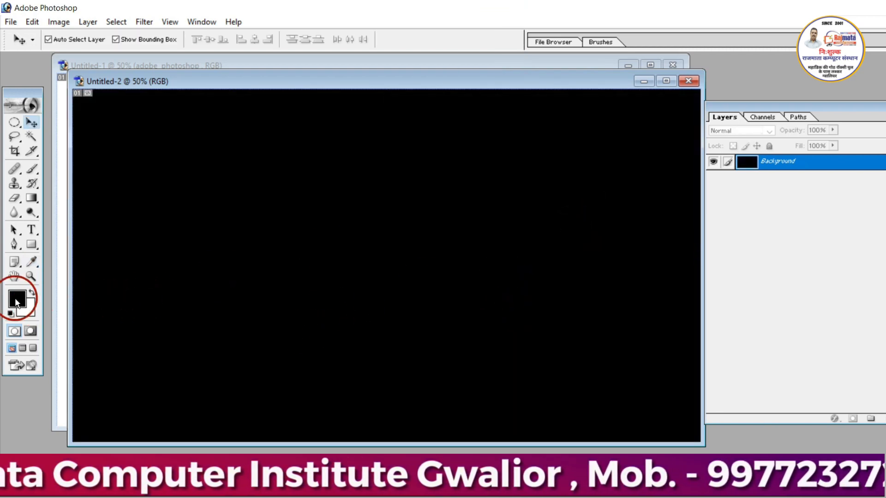
key("ctrl+z")
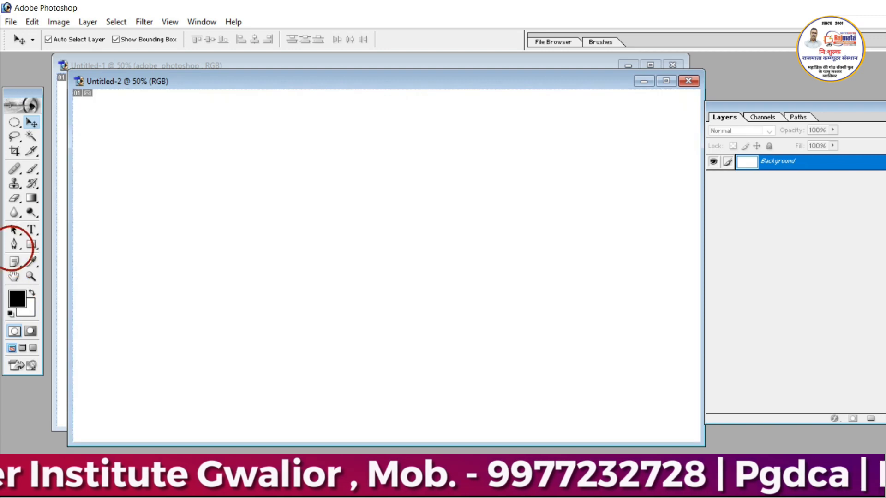
- Fill the blank Background layer with the foreground color using Color blending mode at 100% opacity
left_click(41, 22)
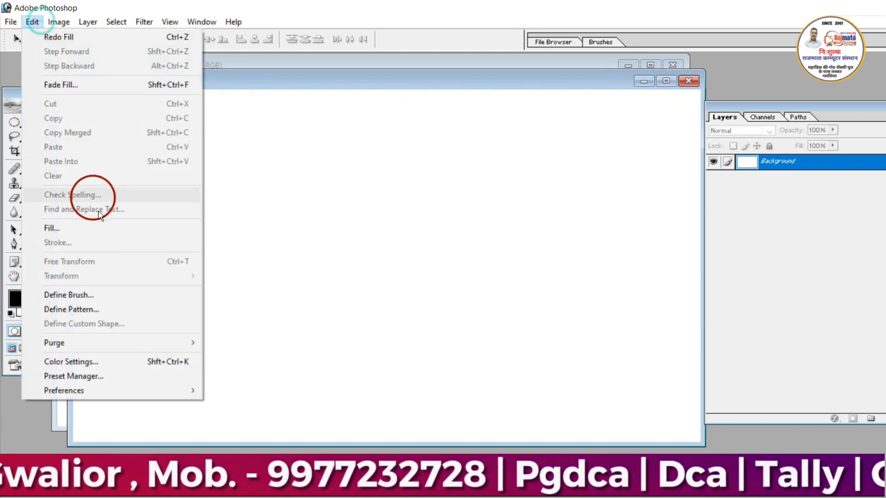
left_click(91, 233)
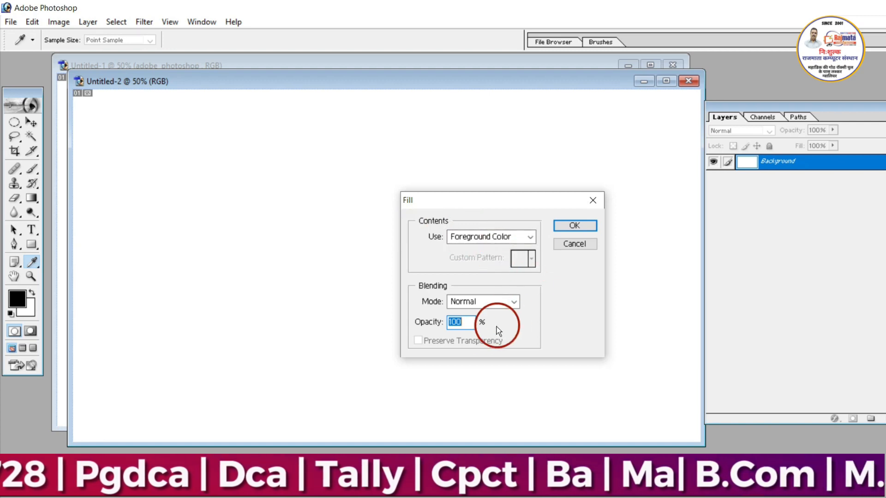
left_click(388, 329)
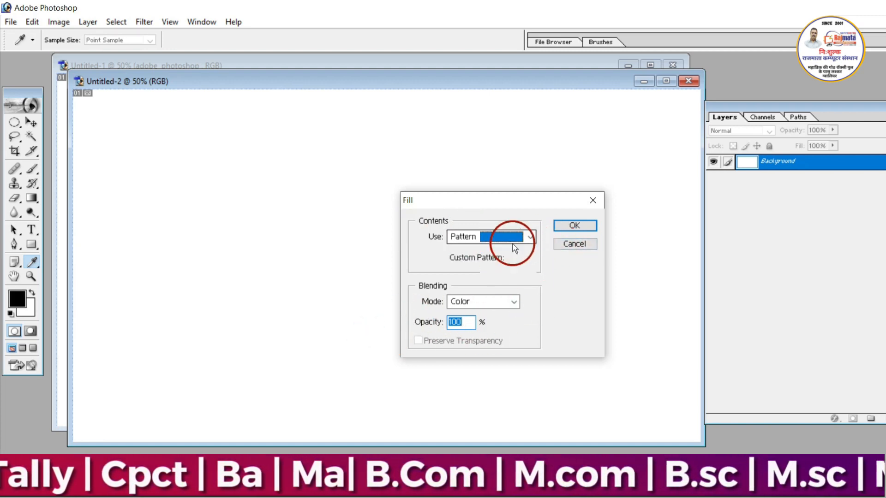
left_click(513, 243)
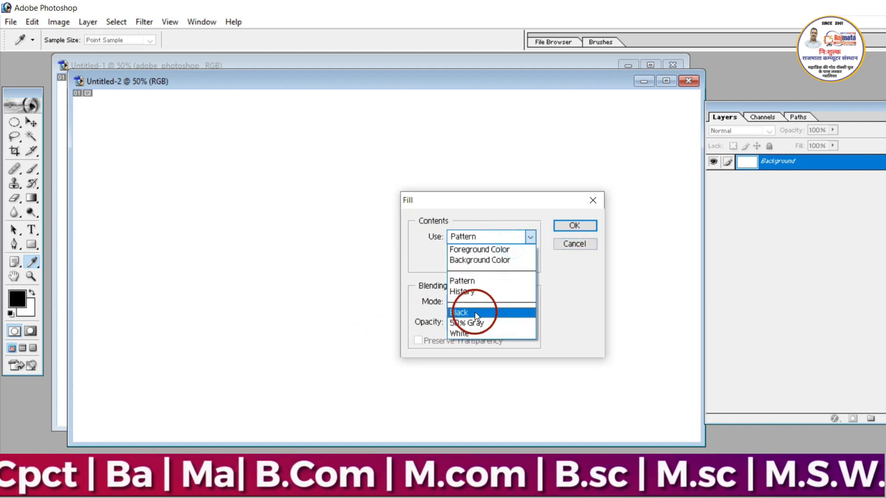
left_click(465, 249)
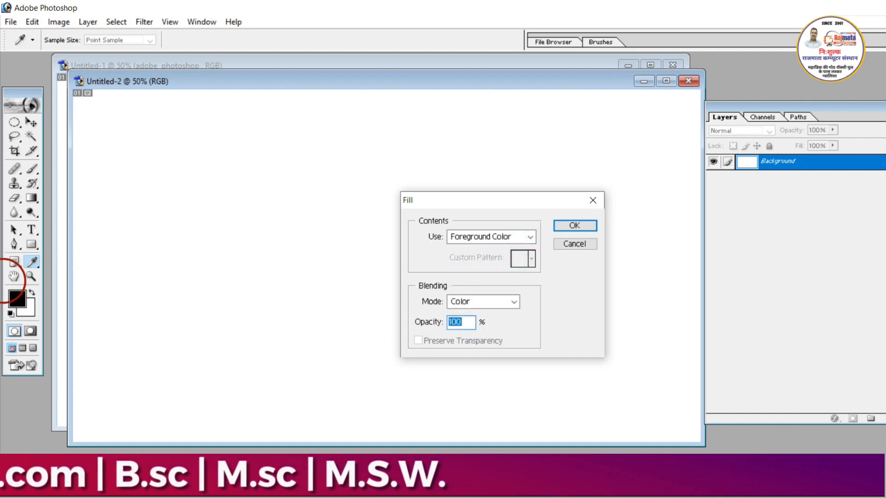
left_click(582, 228)
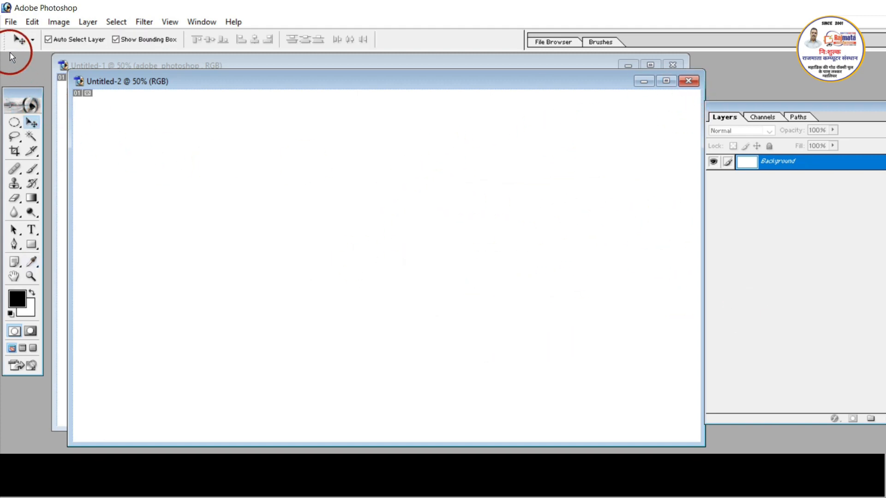
- Put the blank Untitled-2 document away and activate the photo layer in the Untitled-1 document
left_click(31, 22)
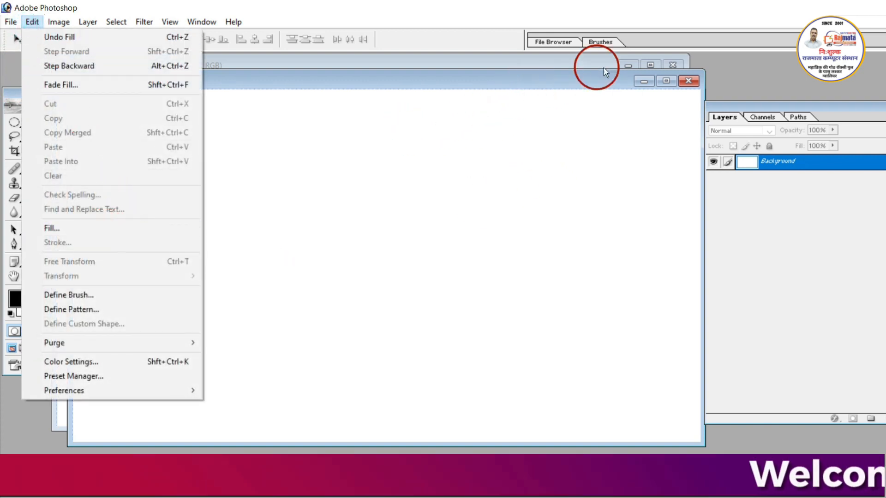
left_click(583, 85)
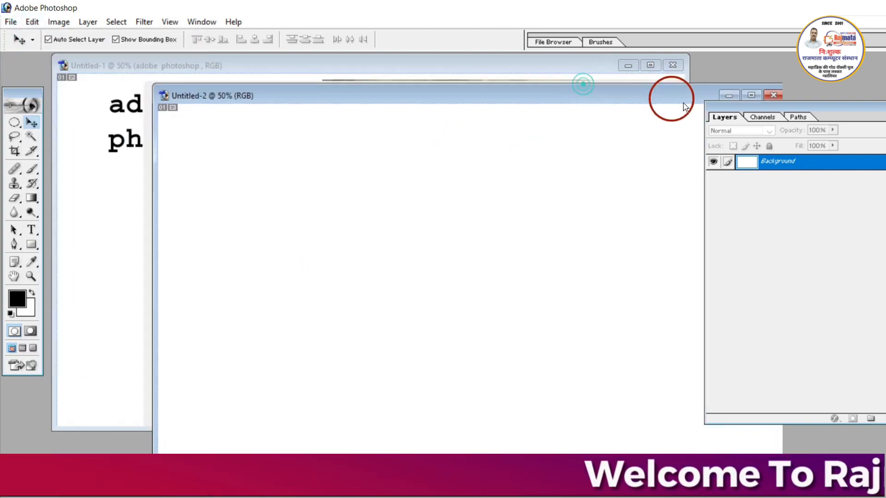
left_click(31, 22)
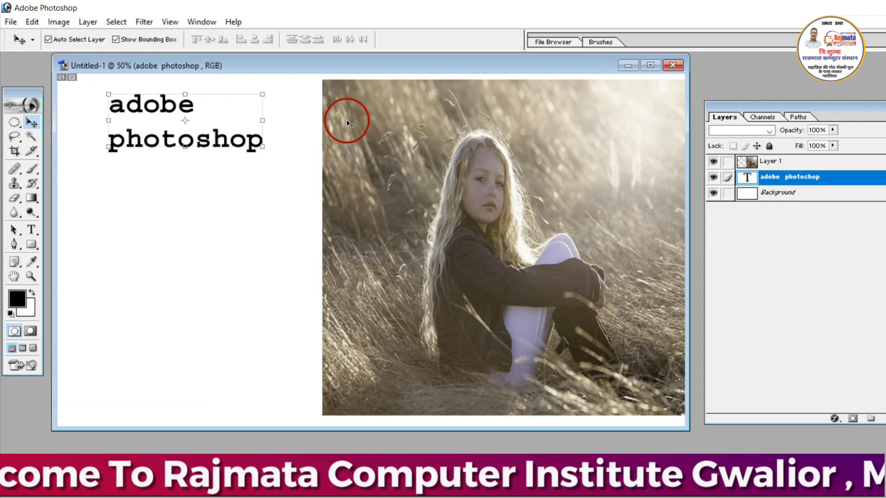
left_click(337, 111)
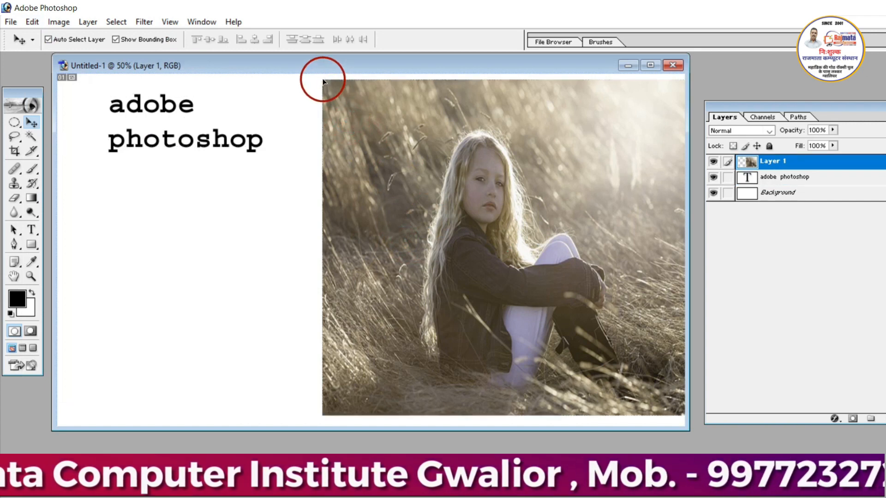
- Scale the photo to about 70.2% width and 71.4% height, and move it so it lies fully inside the canvas
left_click(322, 81)
left_click_drag(322, 80, 430, 173)
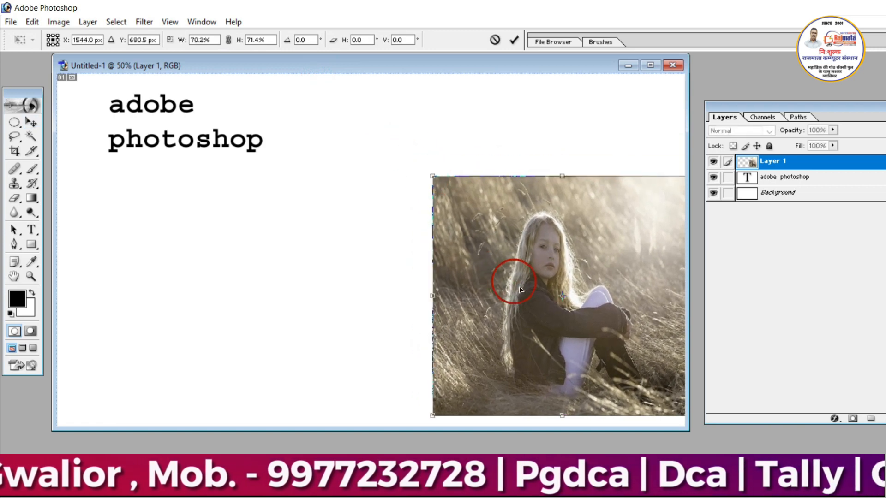
left_click_drag(525, 294, 494, 278)
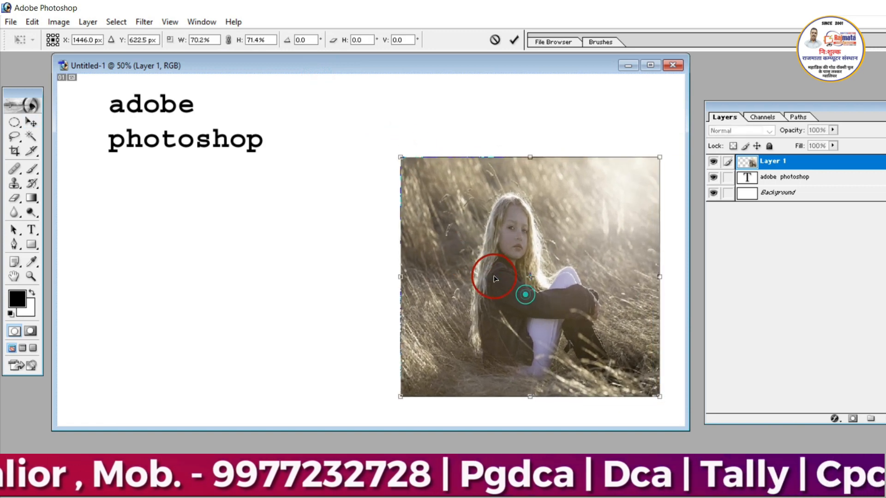
left_click(514, 39)
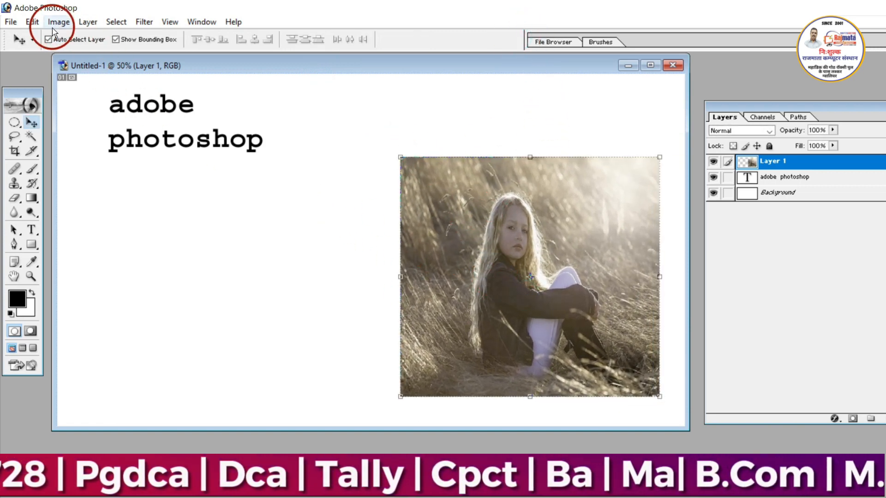
- Stroke the photo layer with a 1 px black outline located Outside, in Normal mode at 100% opacity
left_click(35, 25)
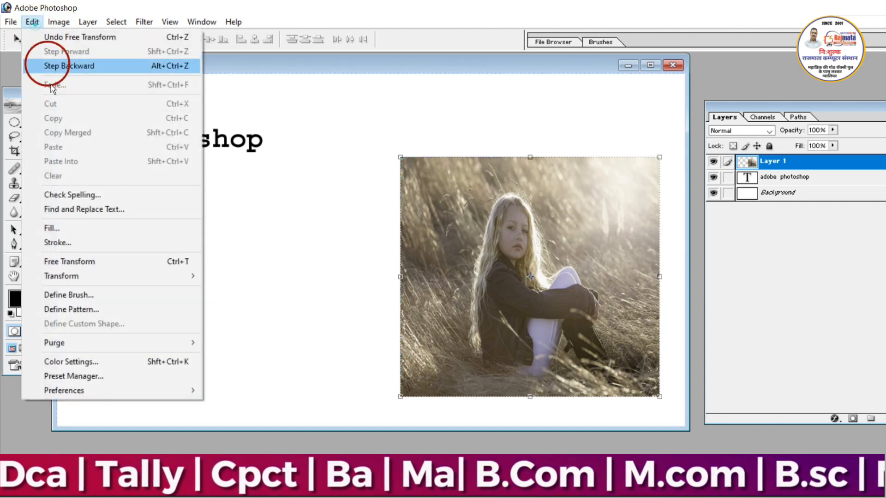
left_click(129, 241)
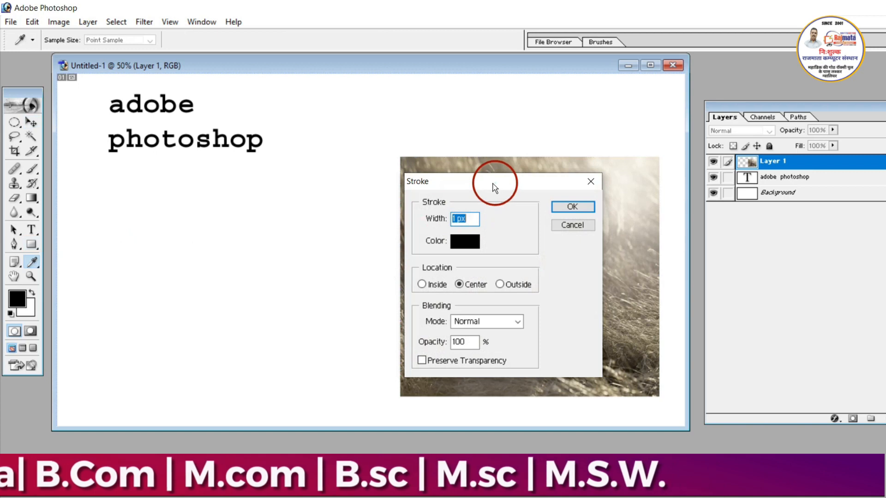
mouse_move(492, 183)
left_mouse_down()
mouse_move(341, 150)
mouse_move(263, 157)
left_mouse_up()
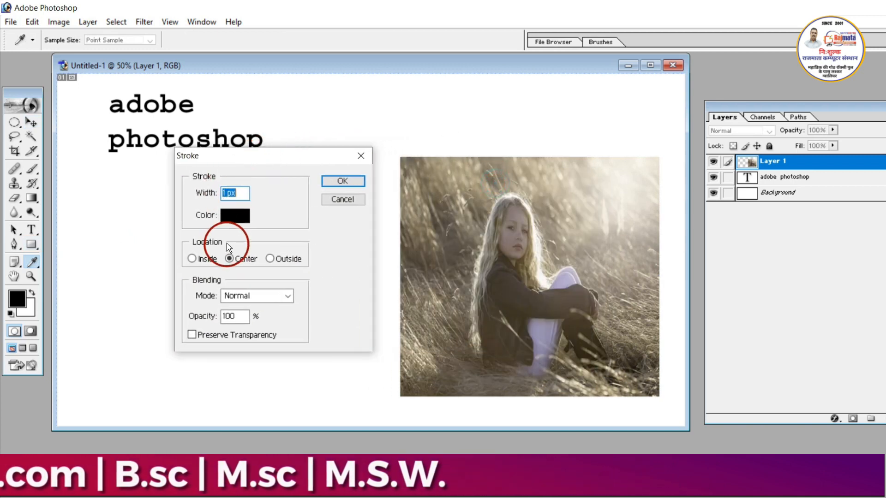
left_click(234, 217)
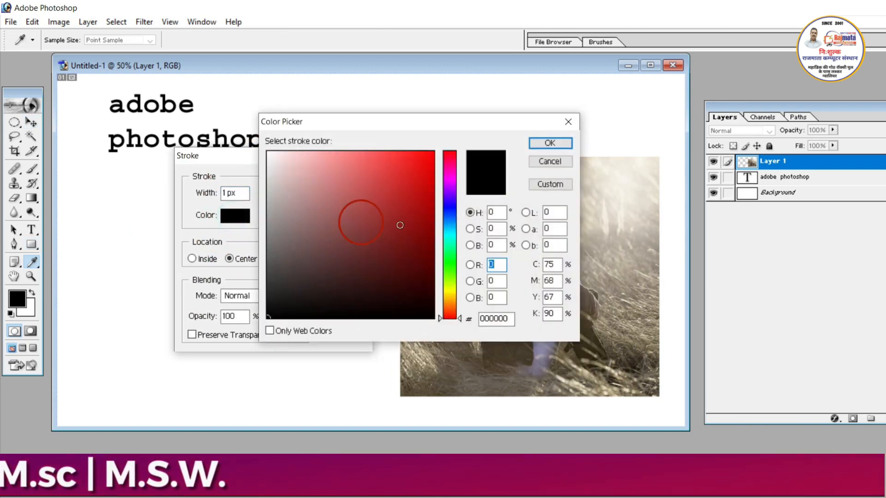
left_click(533, 146)
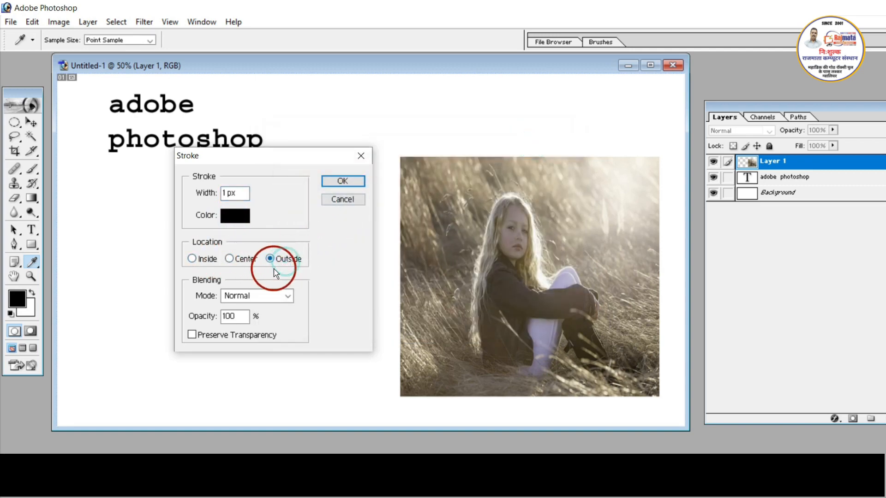
left_click(246, 314)
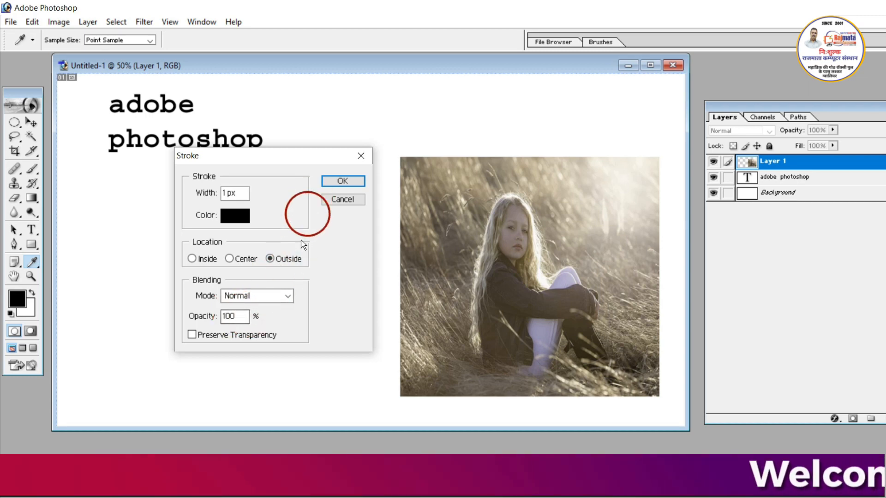
left_click(258, 297)
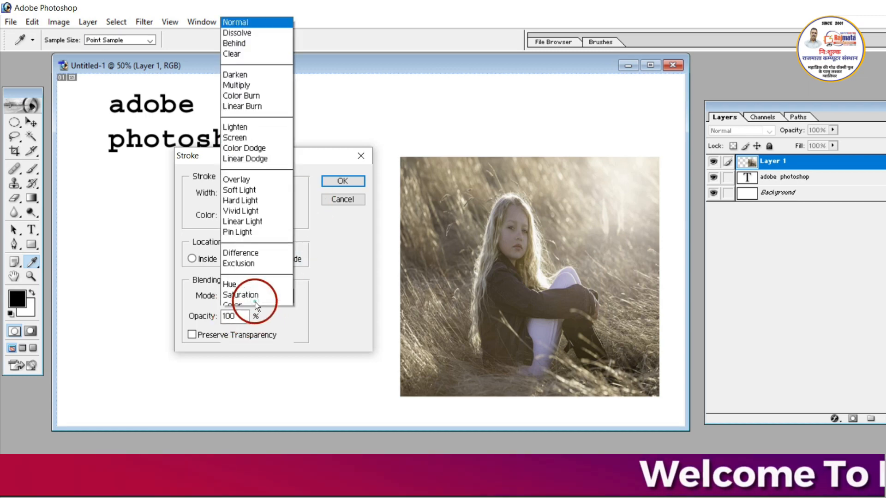
left_click(303, 305)
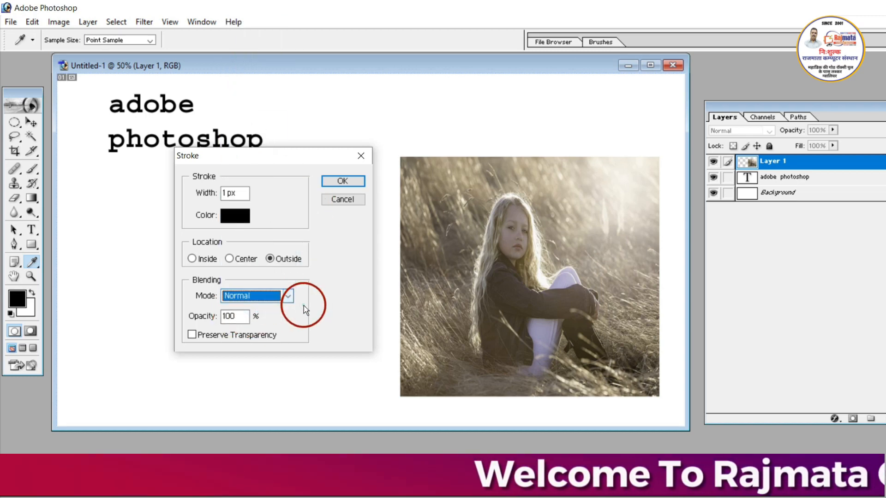
left_click(343, 182)
key("v")
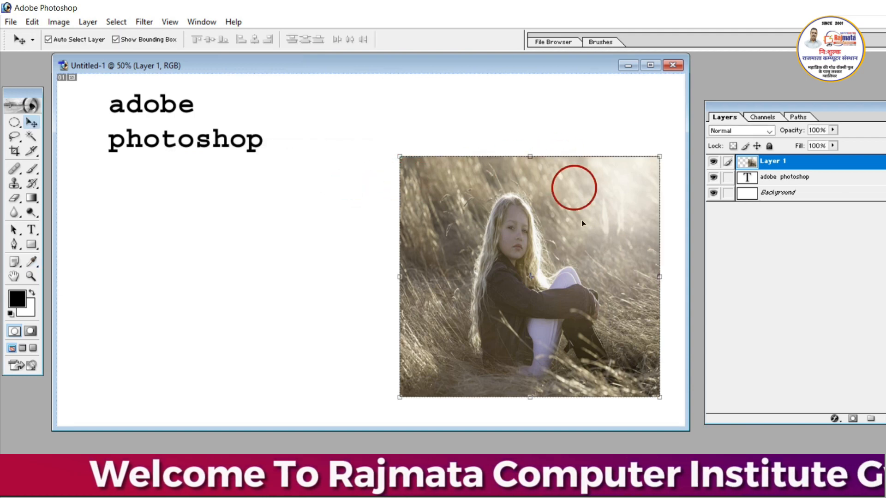
- Apply a thicker black stroke around the outside of the photo, in Normal mode at 100% opacity
left_click(32, 23)
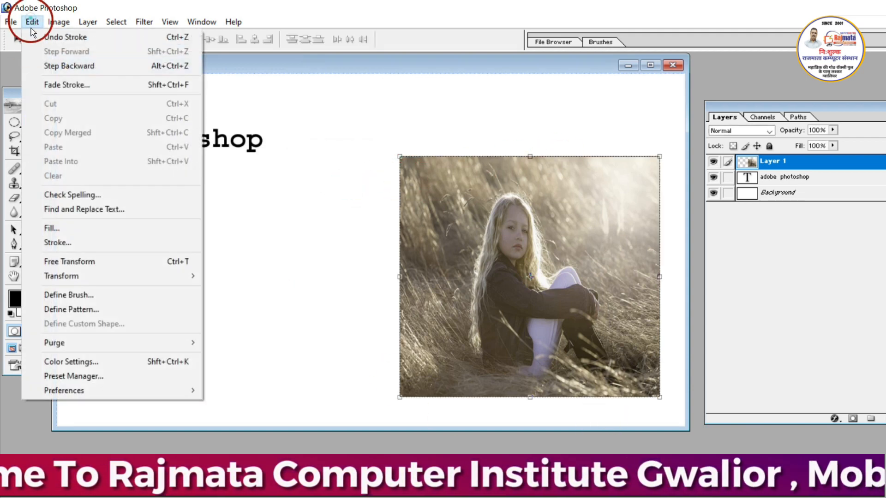
left_click(108, 241)
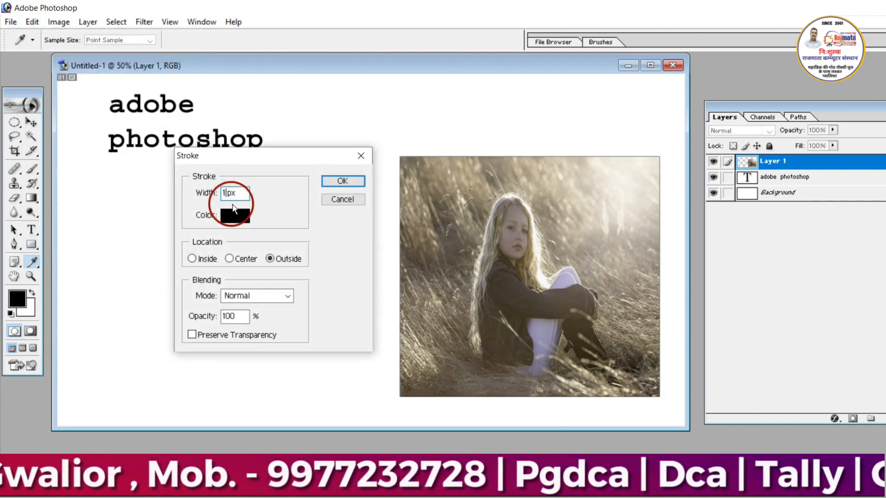
left_click(353, 183)
key("v")
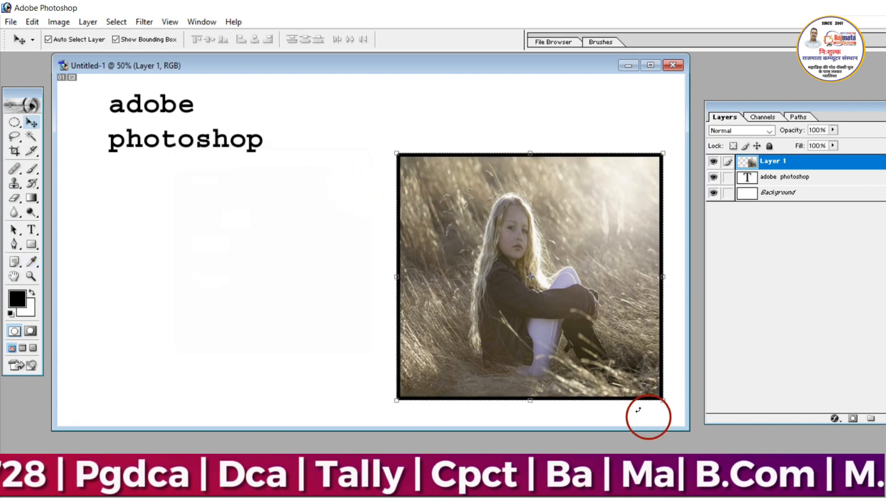
- Make the Background layer active and draw a rectangular marquee selection in the blank area below the adobe photoshop text
left_click(382, 329)
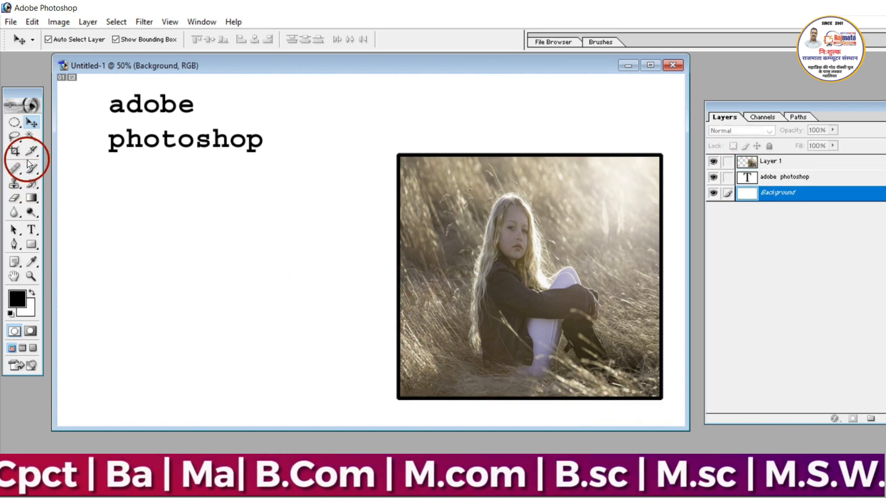
left_click_drag(13, 123, 55, 122)
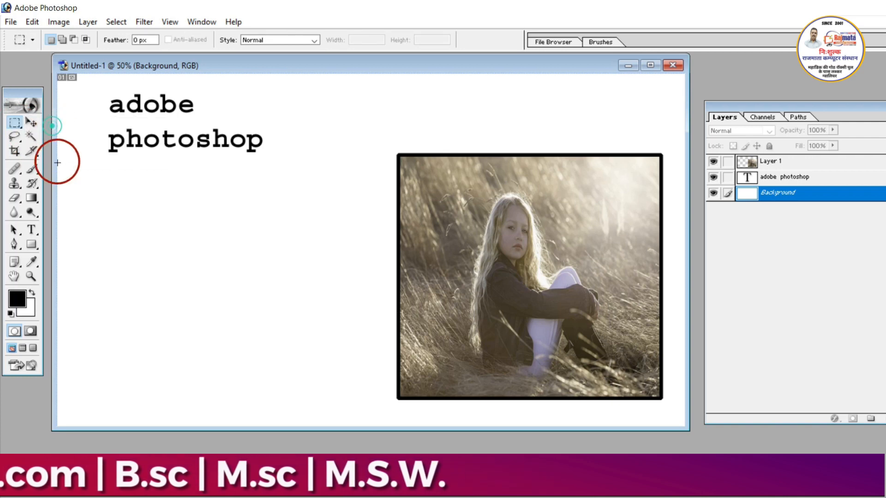
left_click_drag(85, 178, 339, 377)
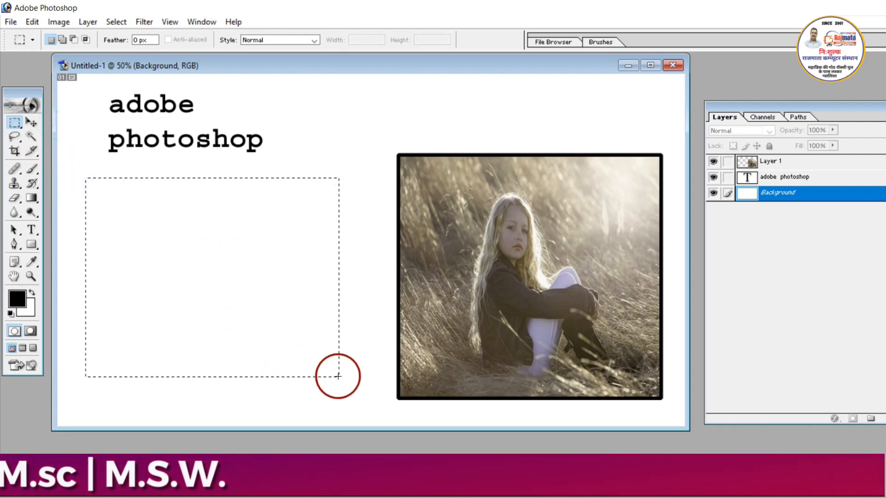
- Stroke the rectangular selection with a 30 px red outline, color F50C0C, located Outside in Normal mode at 100% opacity
left_click(32, 22)
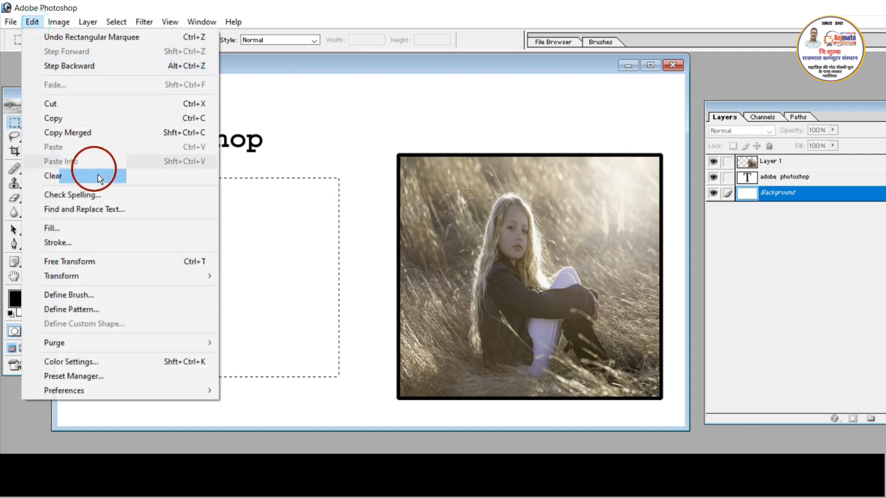
left_click(121, 242)
left_click_drag(265, 155, 441, 137)
type("30")
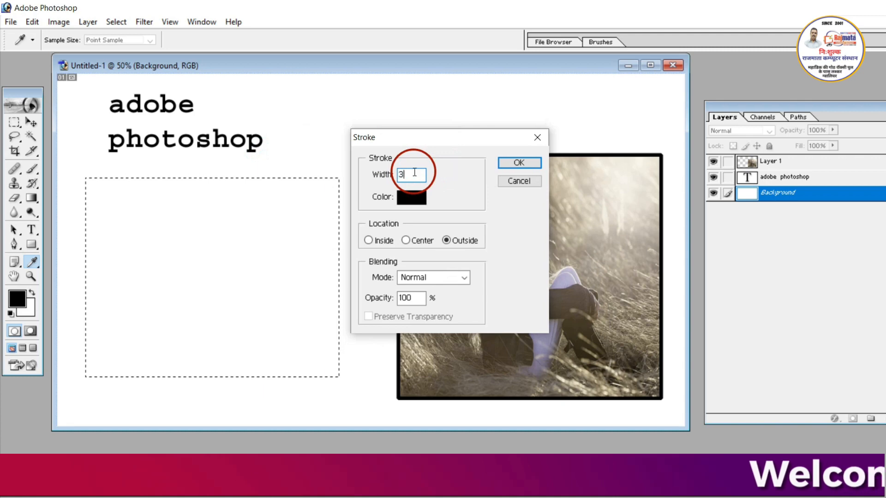
left_click(415, 198)
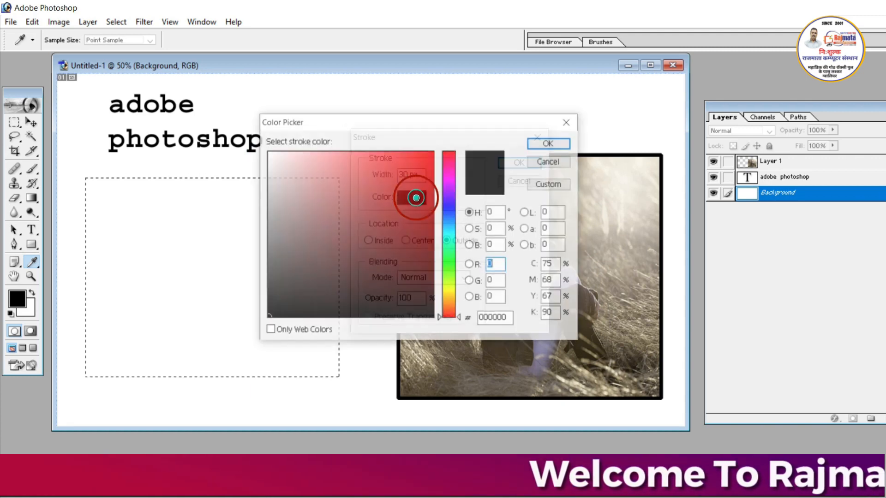
left_click_drag(419, 247, 419, 173)
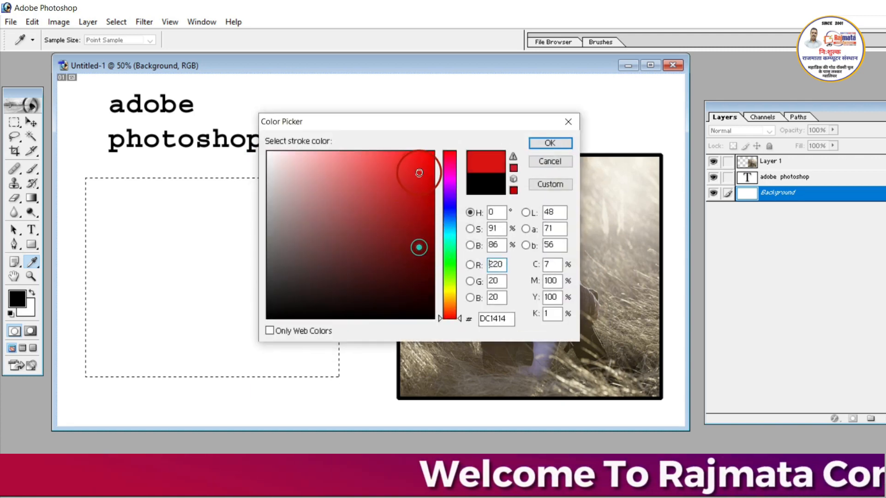
left_click(538, 143)
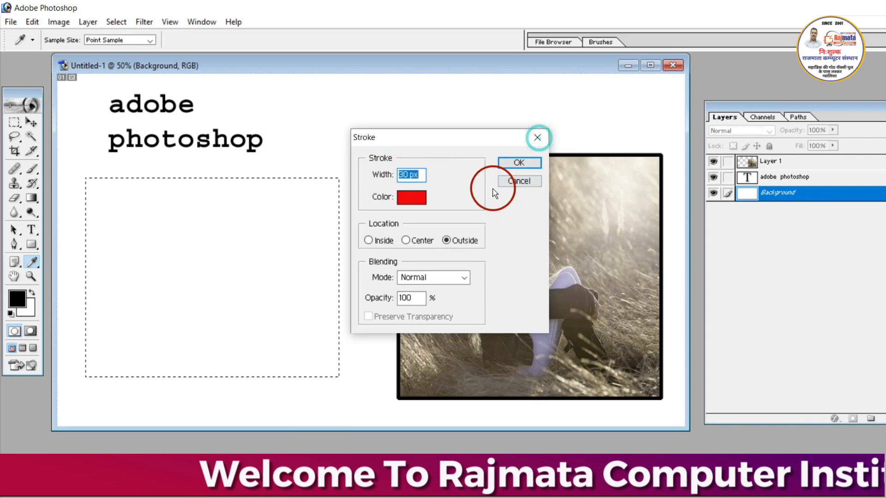
left_click(519, 163)
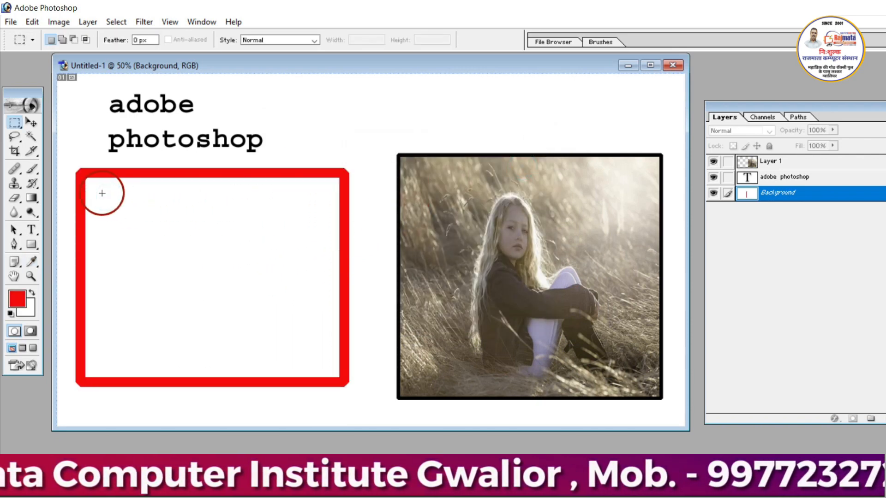
- Select a smaller rectangle inside the red frame and stroke it with a 15 px blue outline located Outside
left_click_drag(148, 231, 317, 356)
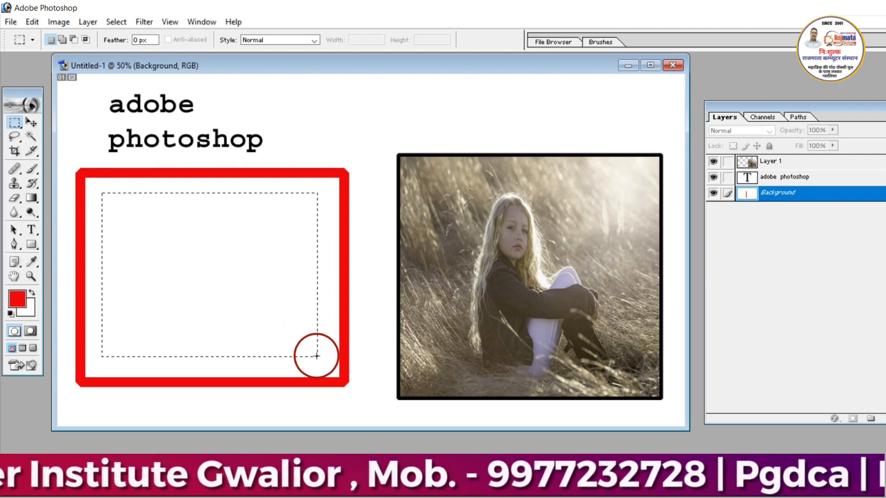
left_click(32, 22)
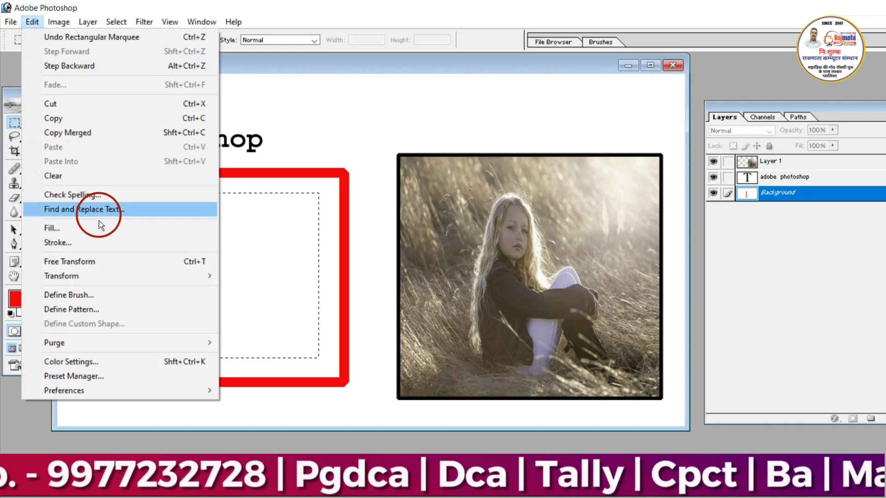
left_click(108, 251)
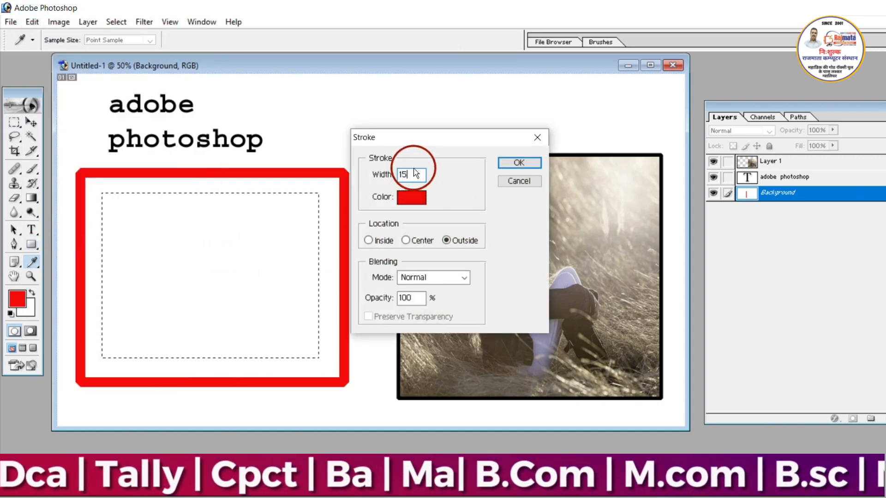
left_click(411, 197)
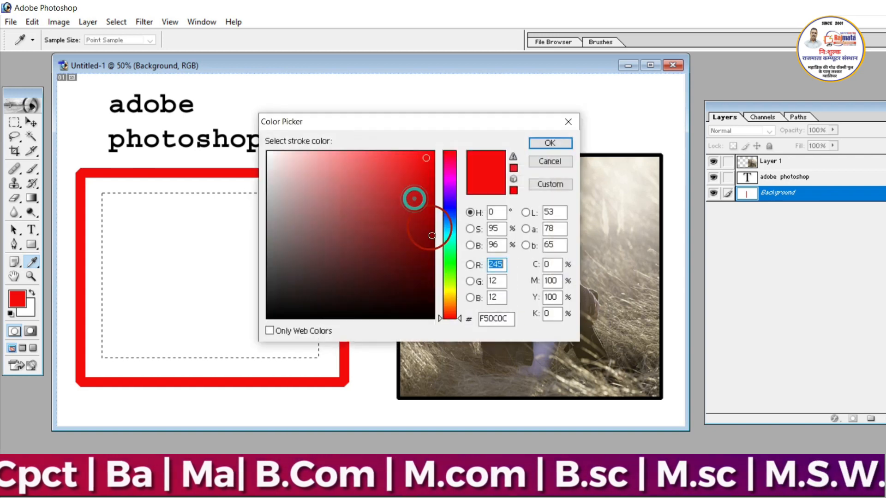
left_click(447, 226)
left_click(549, 143)
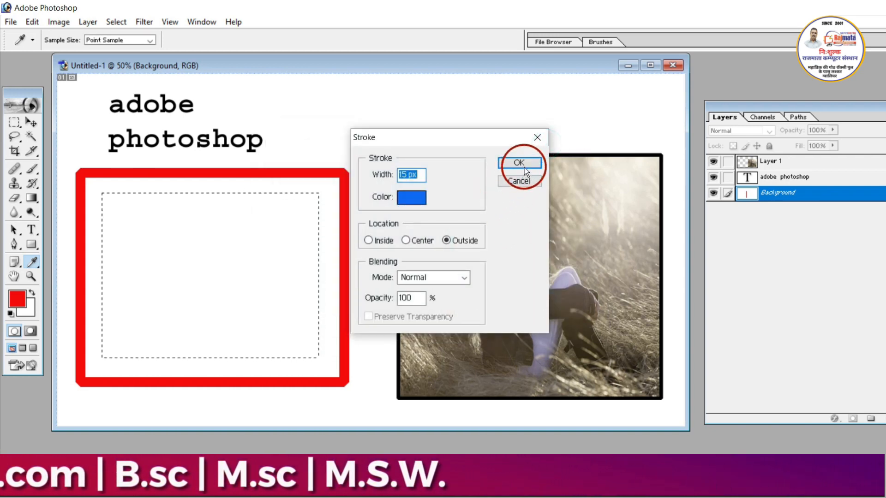
left_click(524, 167)
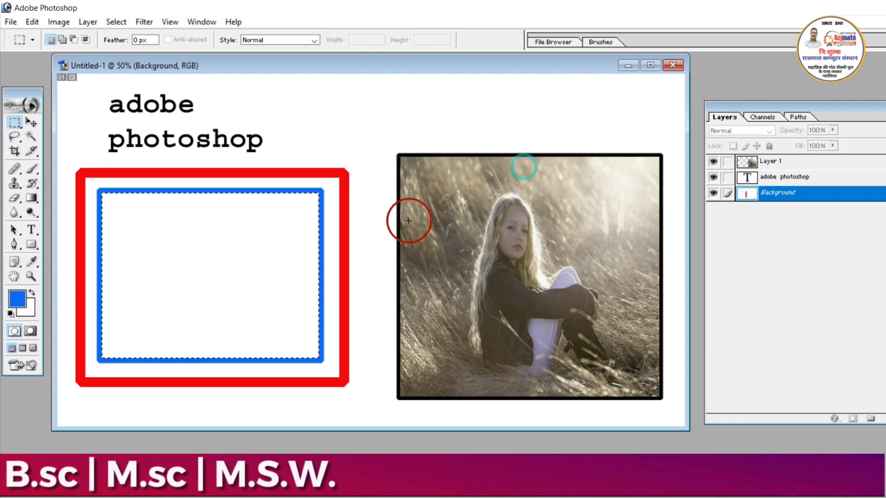
- Select a smaller rectangle inside the blue frame, stroke it with a 5 px green outline, color 7FF50C, located Outside, and deselect
left_click(134, 229)
left_click_drag(137, 212, 267, 322)
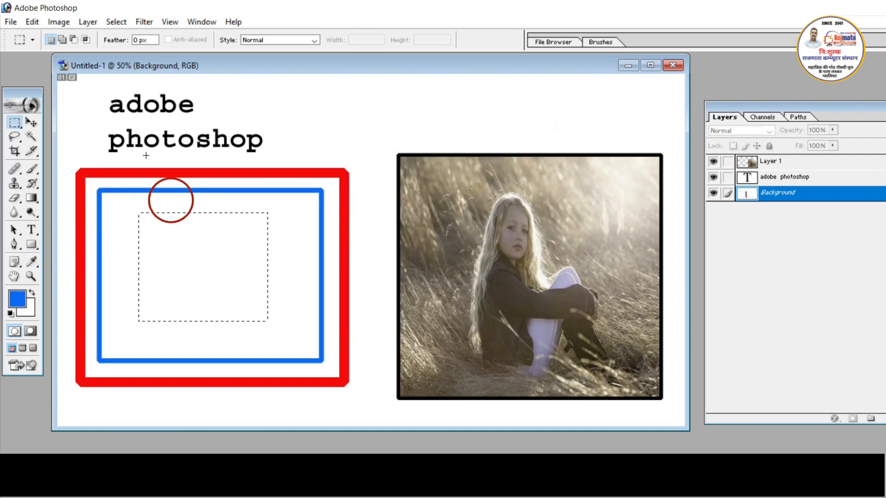
left_click(33, 23)
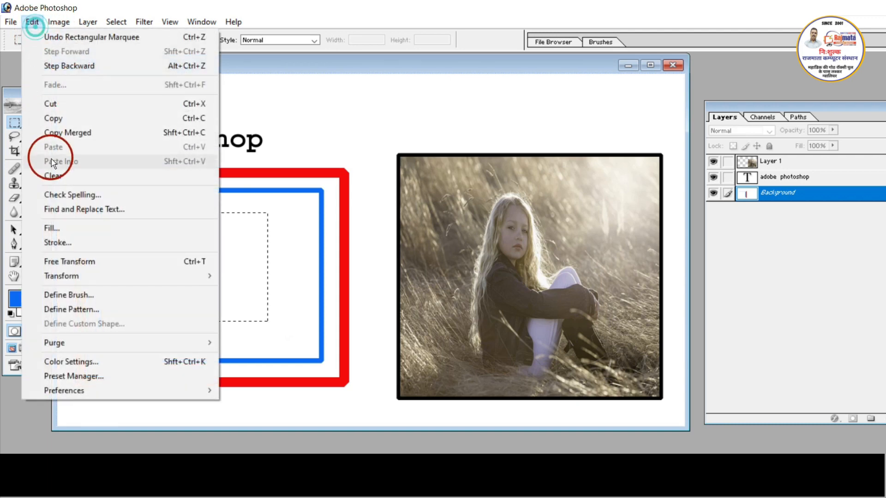
left_click(118, 243)
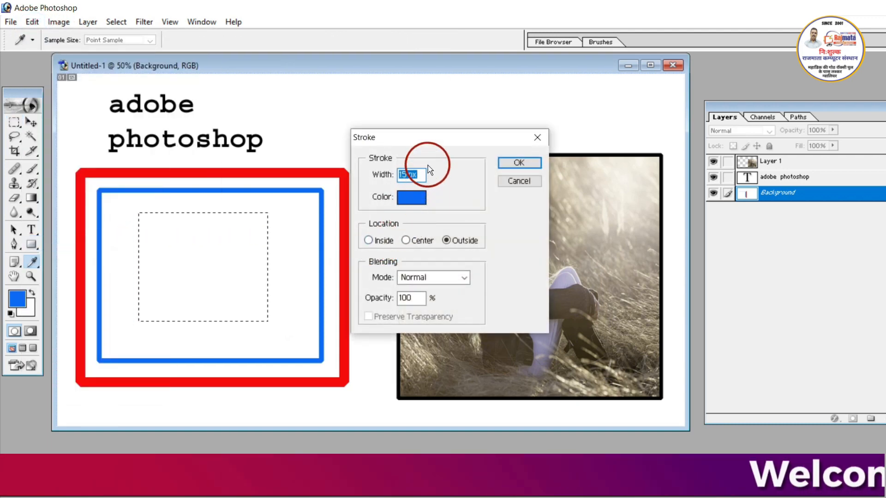
left_click(411, 198)
left_click(443, 273)
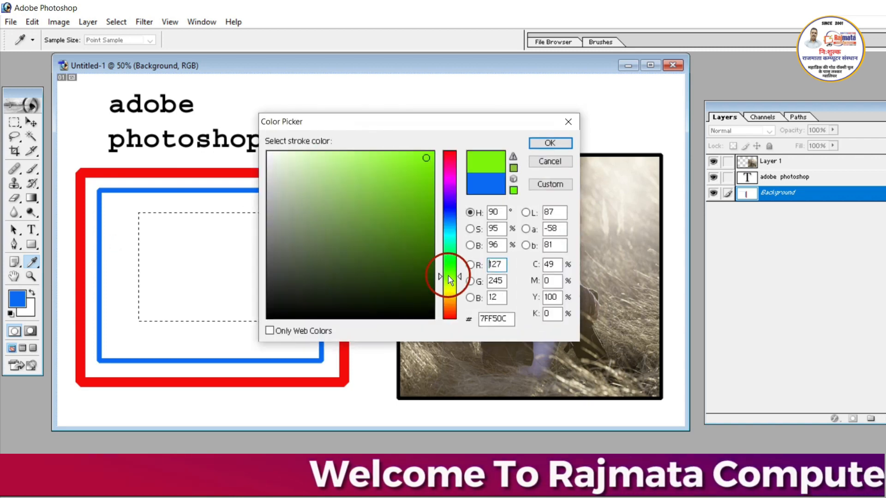
left_click(547, 144)
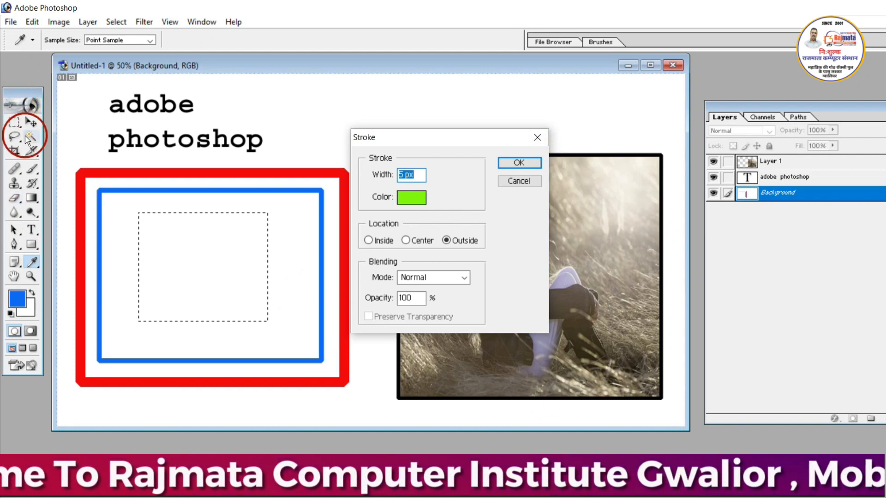
left_click(92, 249)
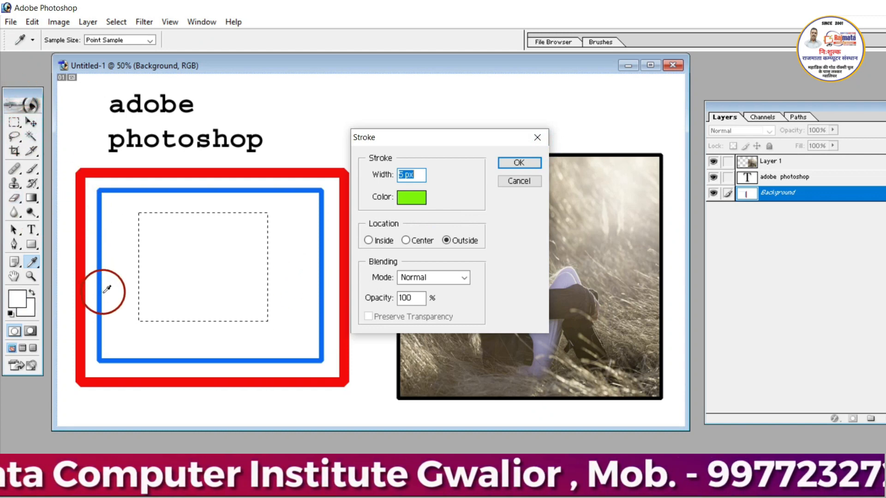
key("Return")
key("m")
left_click(183, 252)
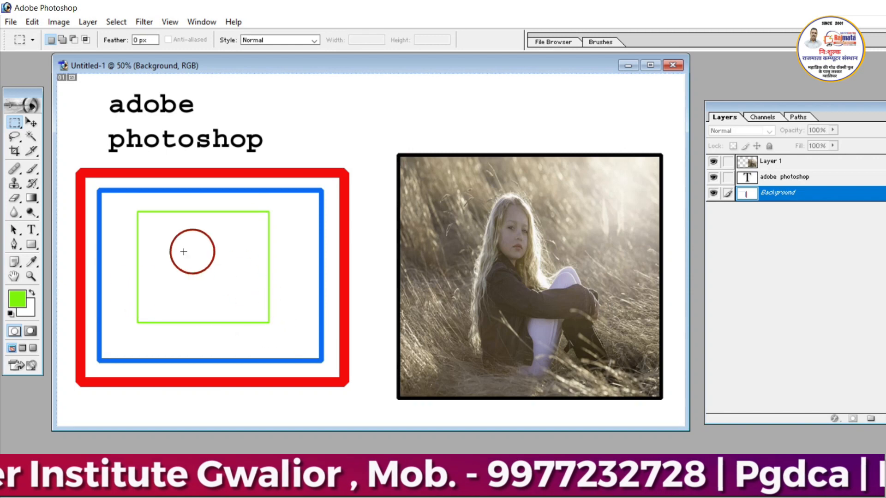
- Nudge the photo on Layer 1 up slightly and enlarge it with Free Transform to about 106.6% width and 117.2% height
left_click(33, 22)
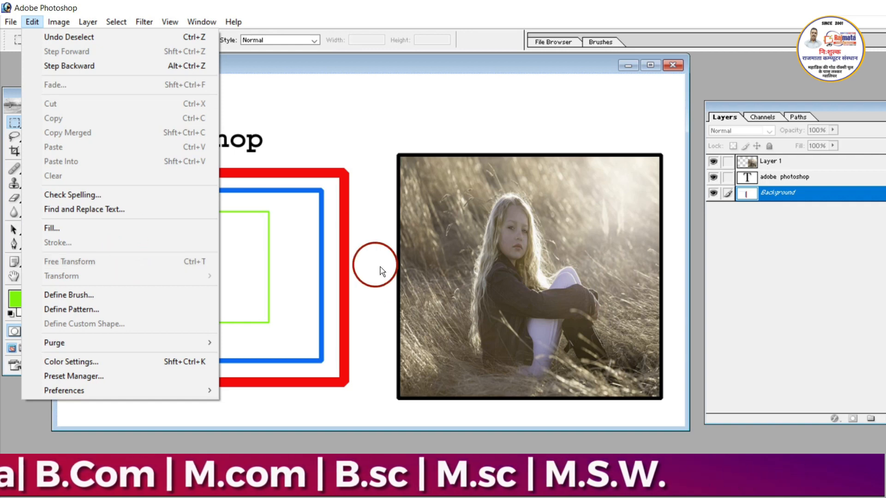
left_click(435, 332)
left_click(80, 91)
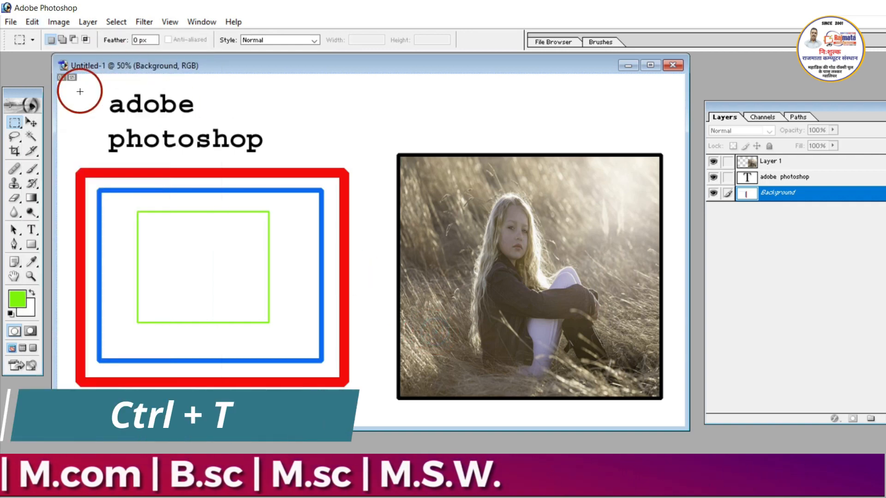
left_click(32, 123)
left_click(430, 236)
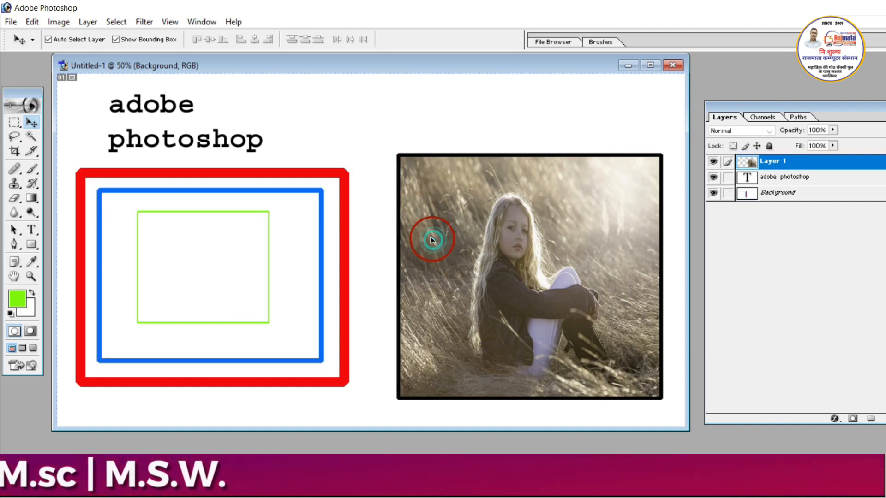
left_click_drag(495, 279, 488, 271)
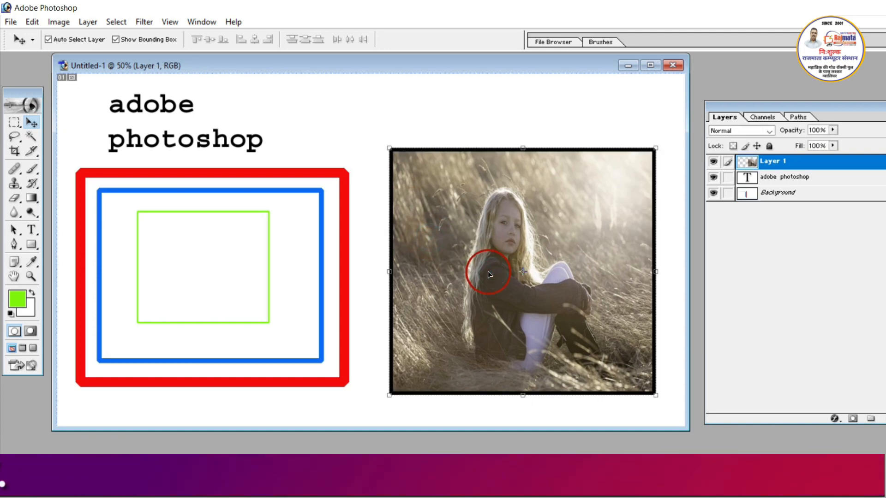
key("ctrl+t")
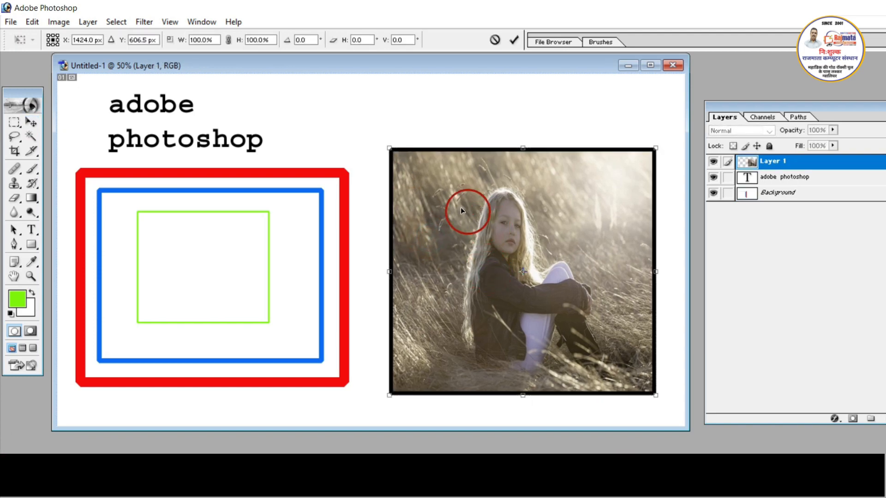
left_click_drag(389, 148, 372, 107)
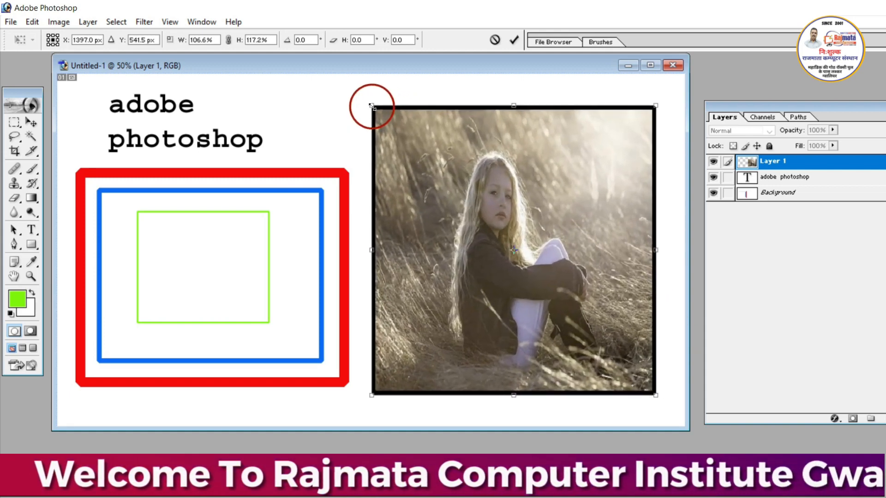
left_click(516, 42)
- Stretch the photo upward to about 101.8% height from its upper edge and apply the transformation
mouse_move(505, 98)
left_mouse_down()
mouse_move(513, 213)
mouse_move(516, 97)
left_mouse_up()
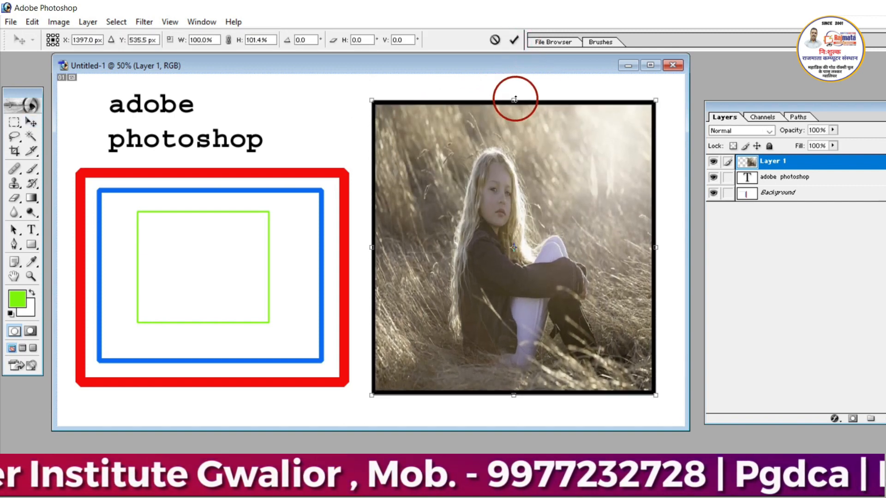
left_click(32, 22)
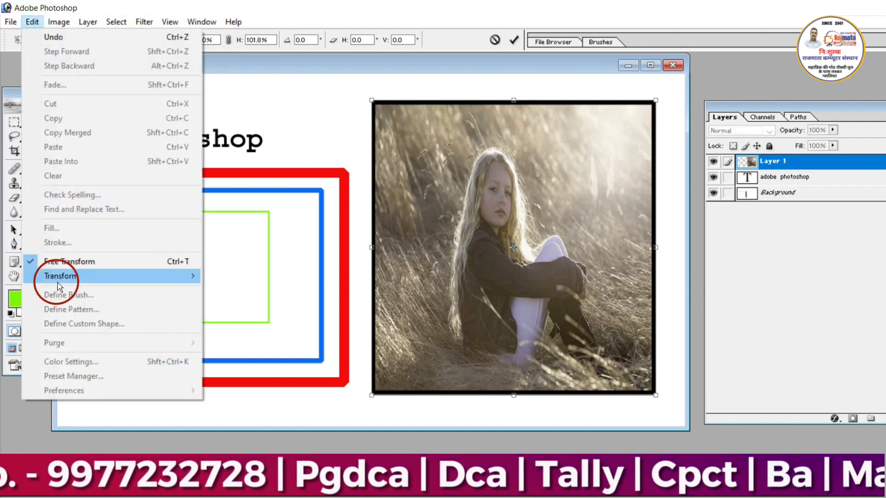
left_click(249, 138)
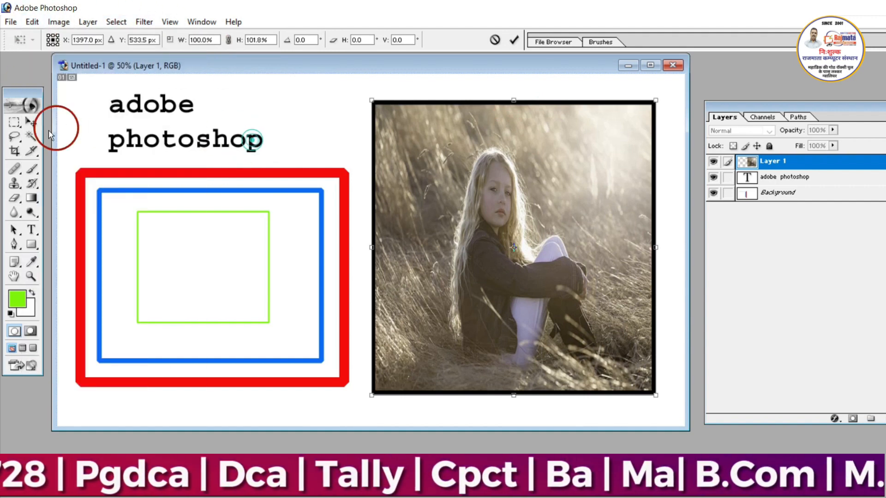
left_click(29, 123)
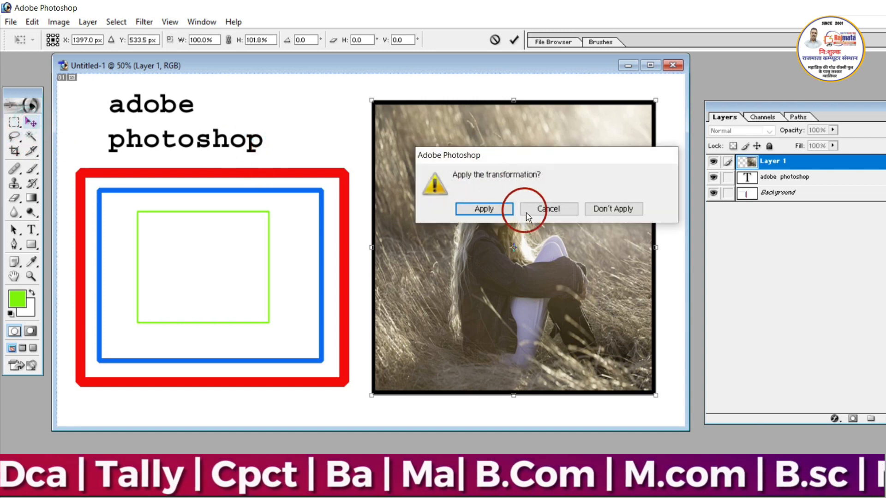
left_click(485, 210)
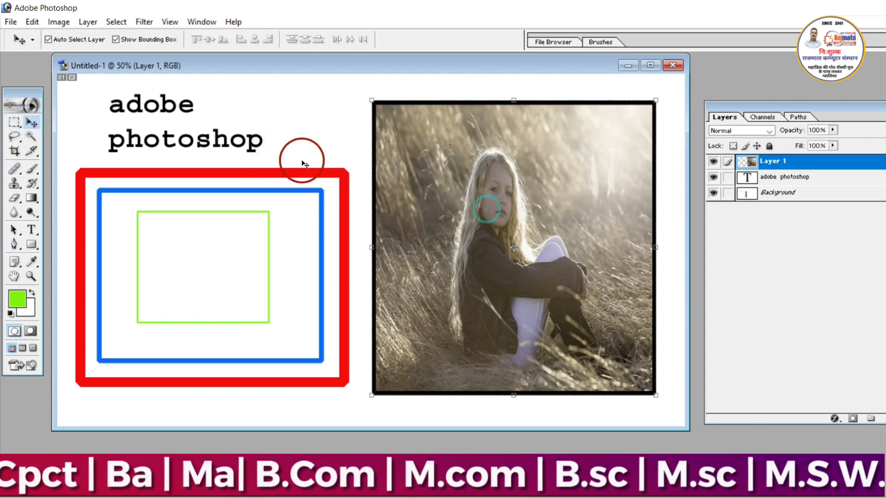
- Make the adobe photoshop text layer active and widen it with Free Transform to about 139.9% width and 103.7% height
left_click(245, 148)
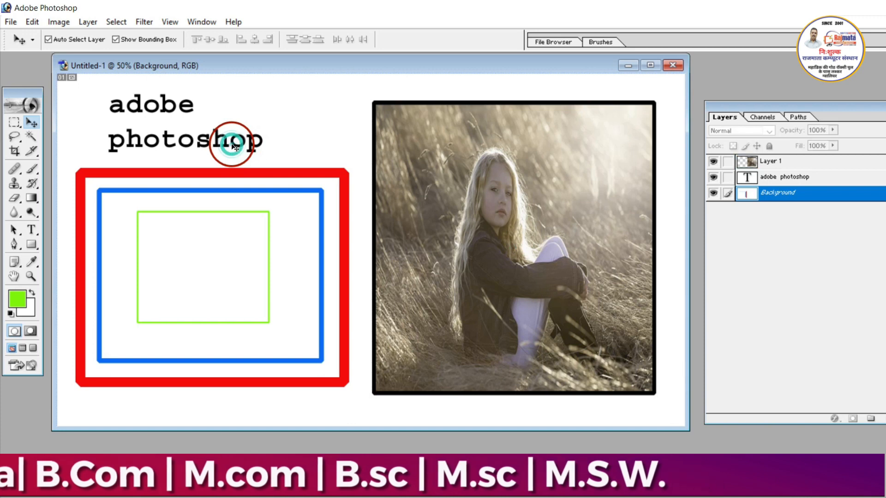
left_click(247, 147)
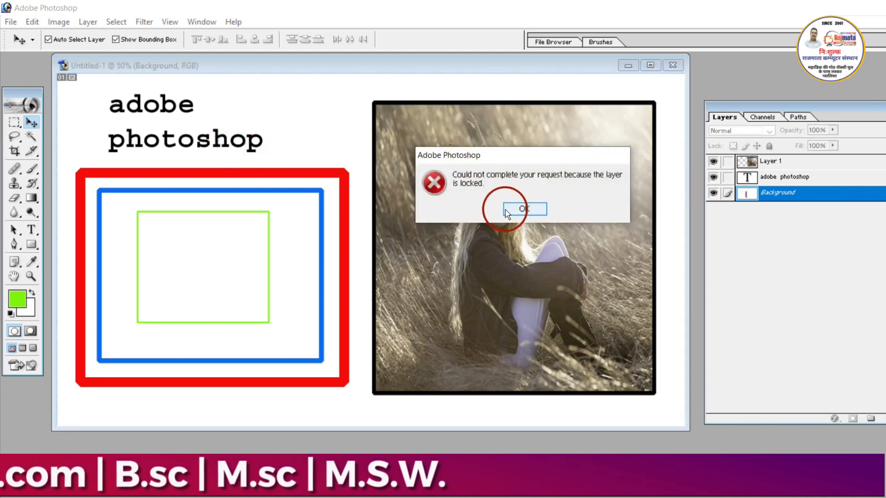
left_click(505, 209)
left_click(867, 176)
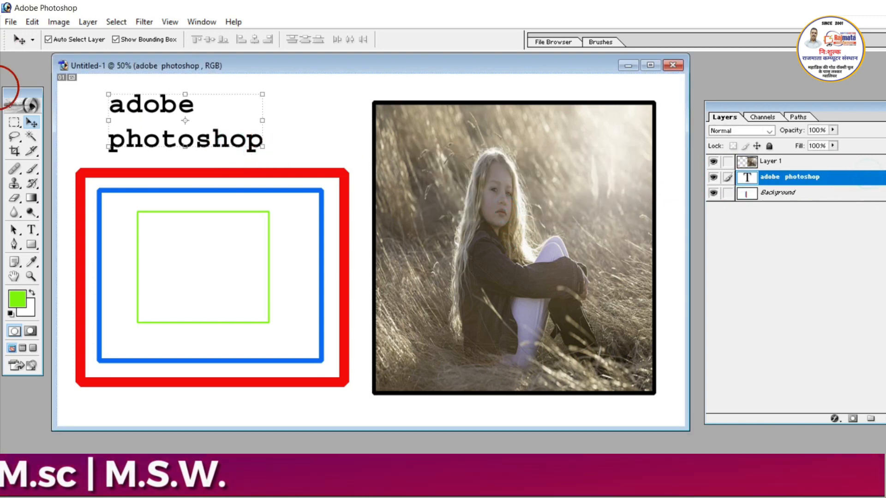
left_click(33, 22)
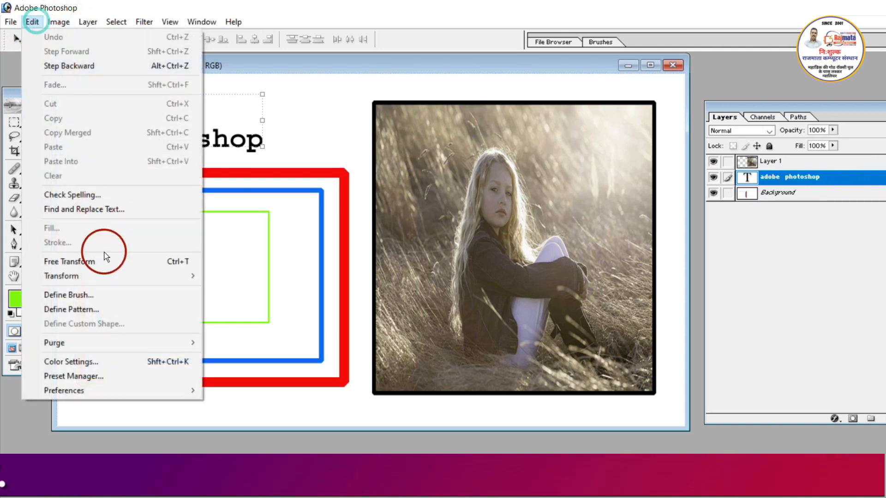
left_click(94, 261)
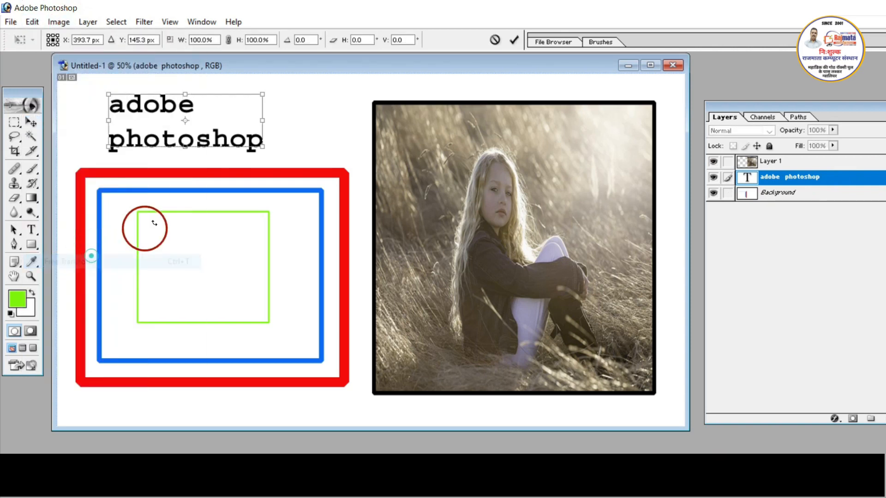
left_click_drag(263, 147, 325, 148)
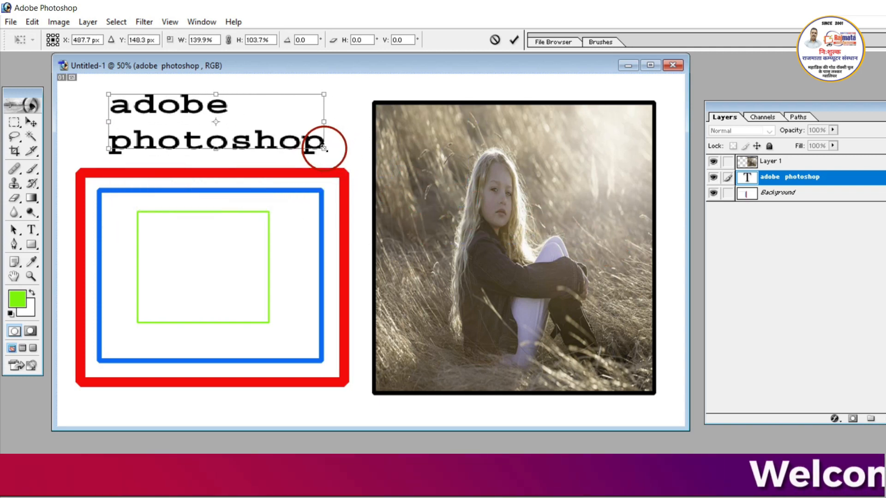
left_click(513, 40)
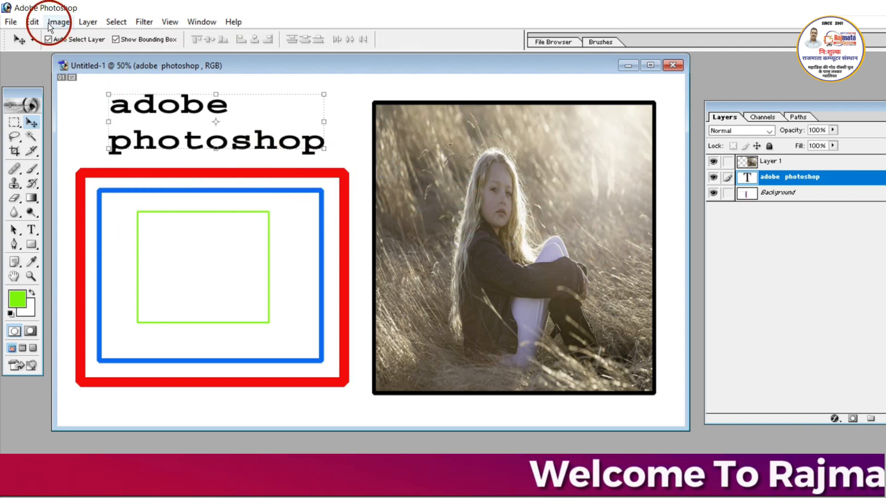
- Use Transform Scale on the adobe photoshop text to reduce its height to about 97.6%
left_click(39, 23)
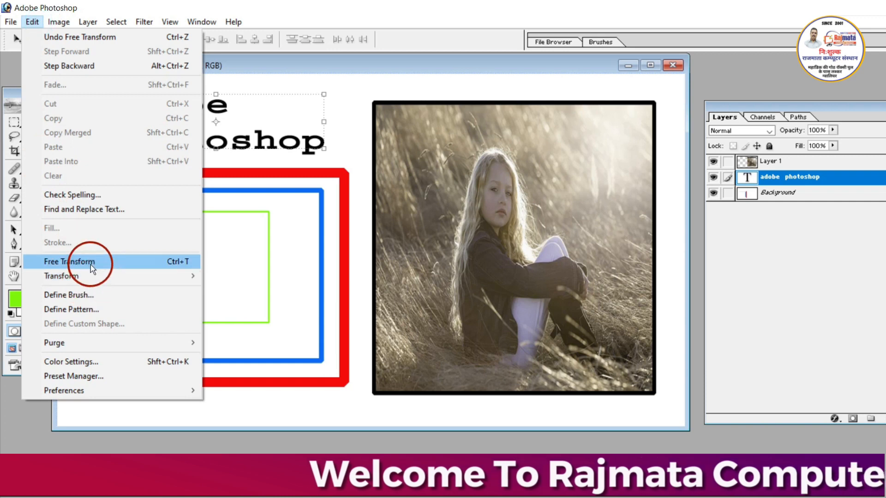
mouse_move(101, 283)
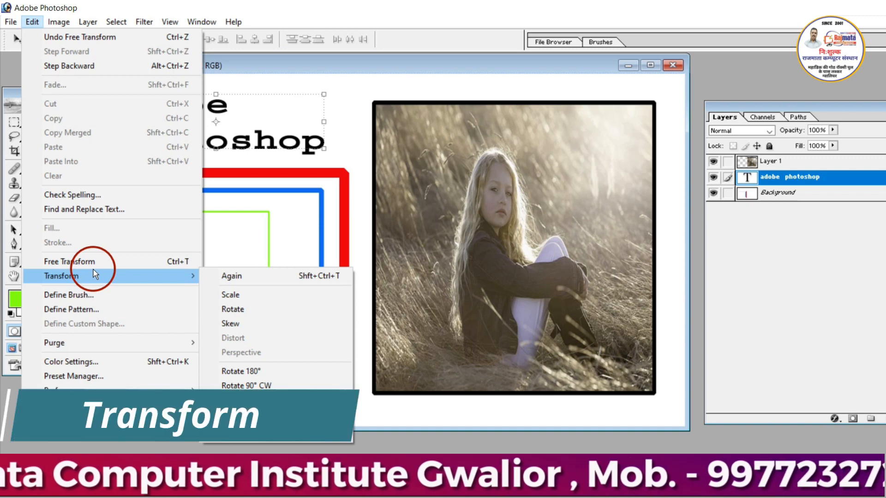
left_click(272, 296)
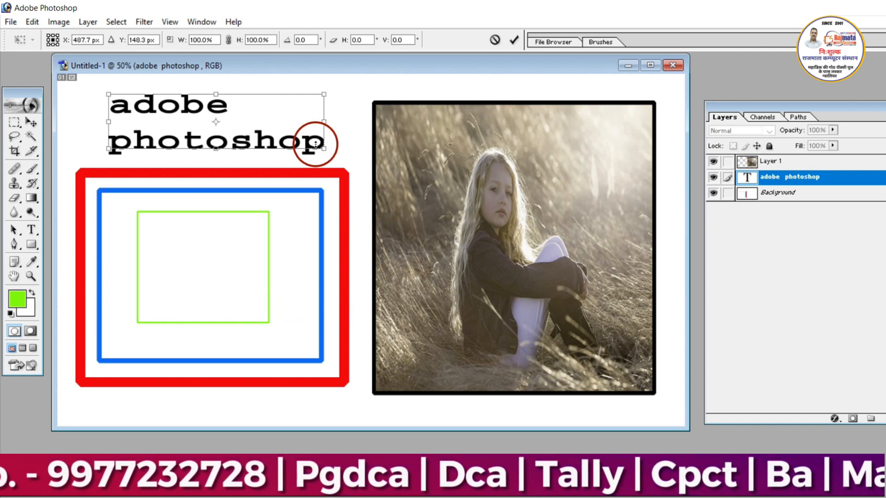
mouse_move(315, 145)
left_mouse_down()
mouse_move(336, 148)
mouse_move(323, 147)
left_mouse_up()
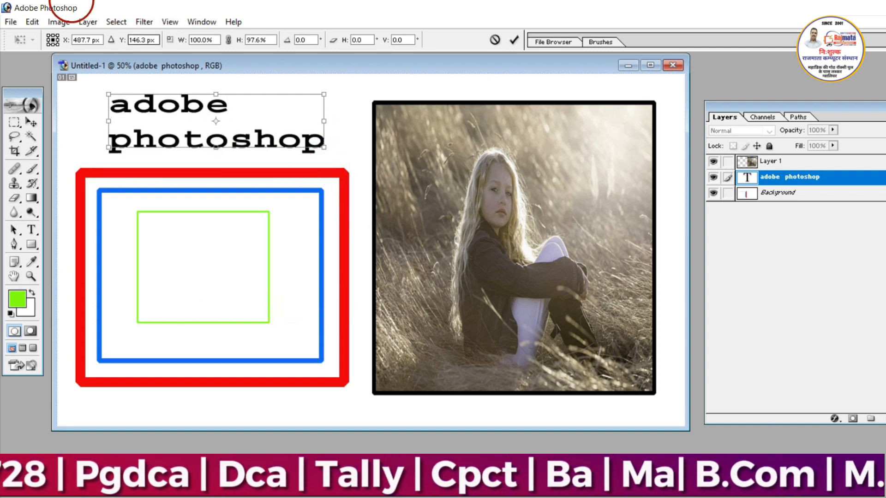
- Rotate the adobe photoshop text by 180° and apply the transformation
left_click(56, 22)
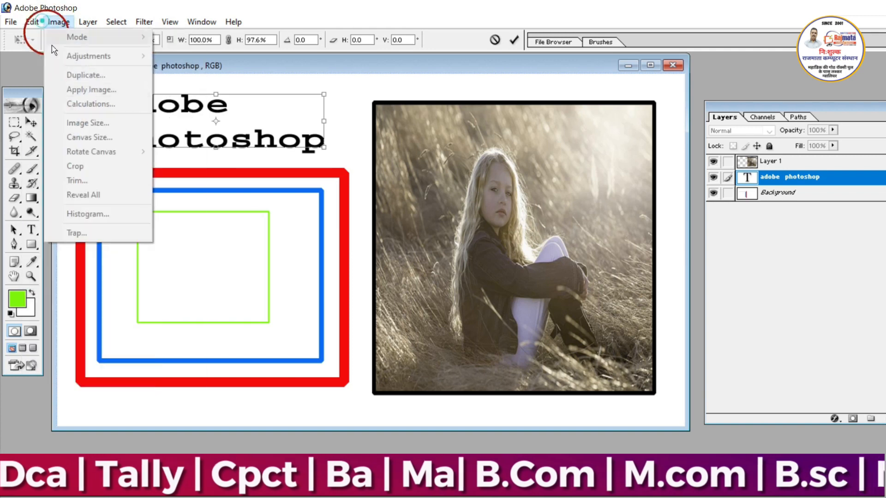
left_click(32, 22)
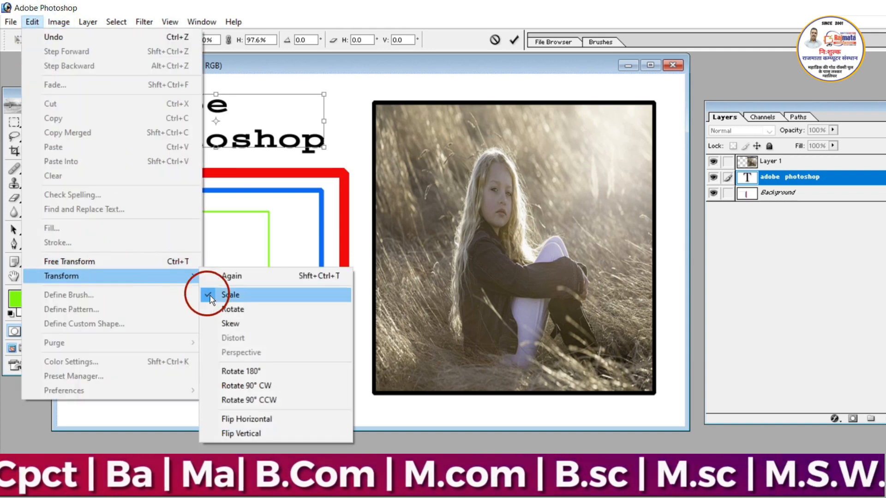
left_click(241, 374)
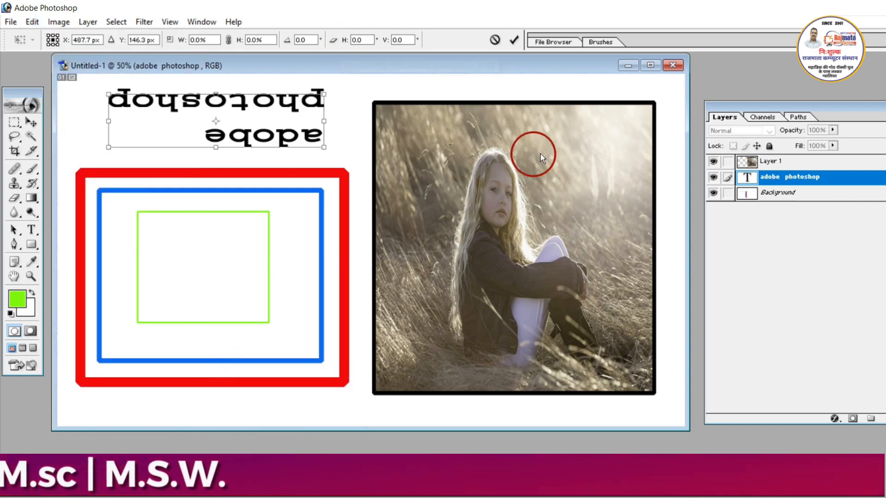
left_click(515, 41)
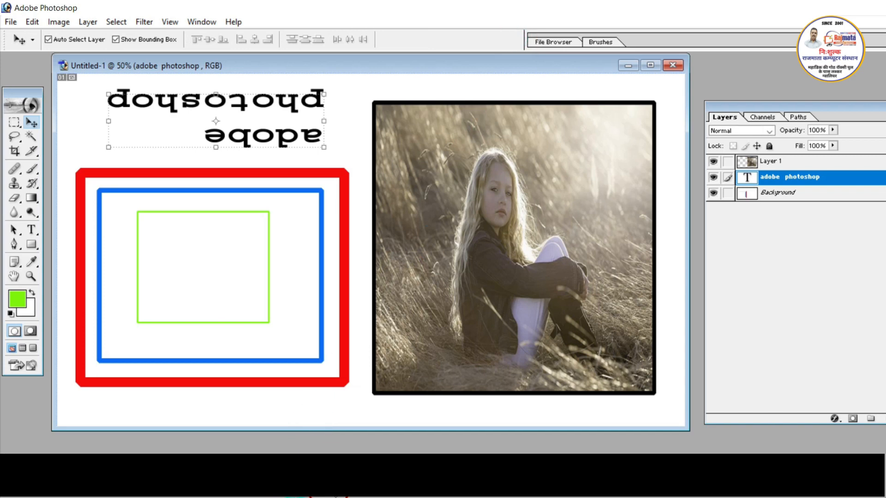
- Create a new blank document with the preset settings and open the portrait image k1 (2).jpeg
key("ctrl+n")
key("Return")
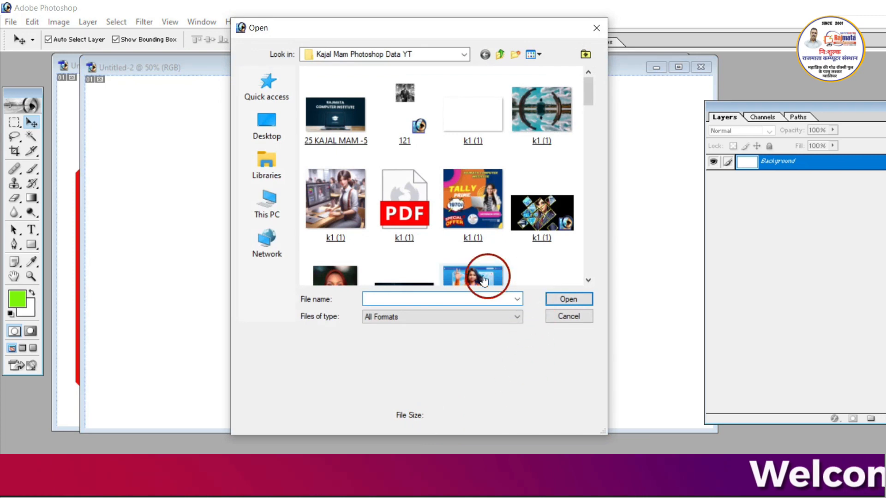
double_click(326, 270)
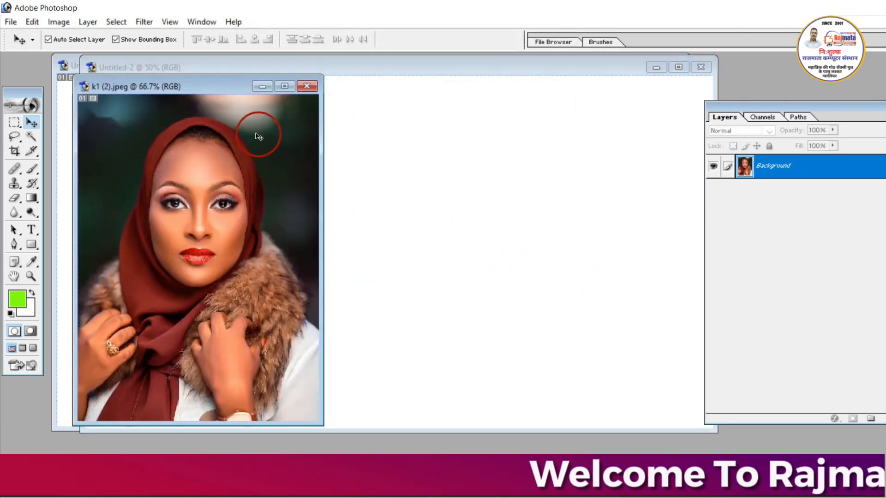
- Select the left half of the portrait with a 5 px feathered Rectangular Marquee and move it into the blank Untitled-2 document
left_click(13, 127)
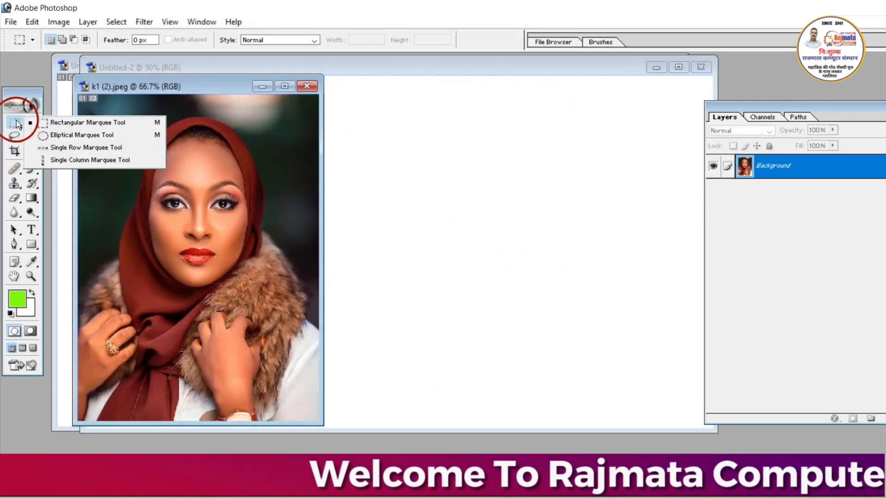
left_click(35, 121)
left_click_drag(117, 118, 198, 346)
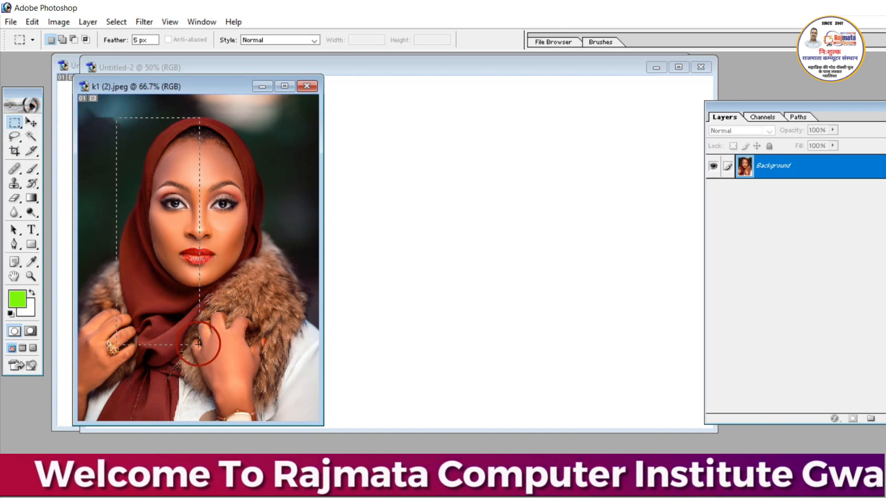
left_click(31, 122)
left_click_drag(136, 225, 268, 224)
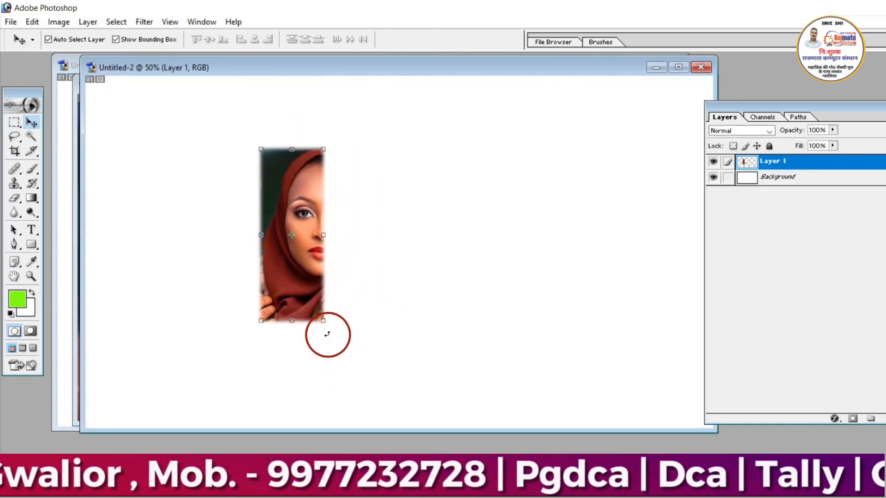
- Scale the half-face layer to about 213.7% width and 156.8% height, shift it toward the upper left, and apply the transformation
left_click_drag(318, 323, 399, 417)
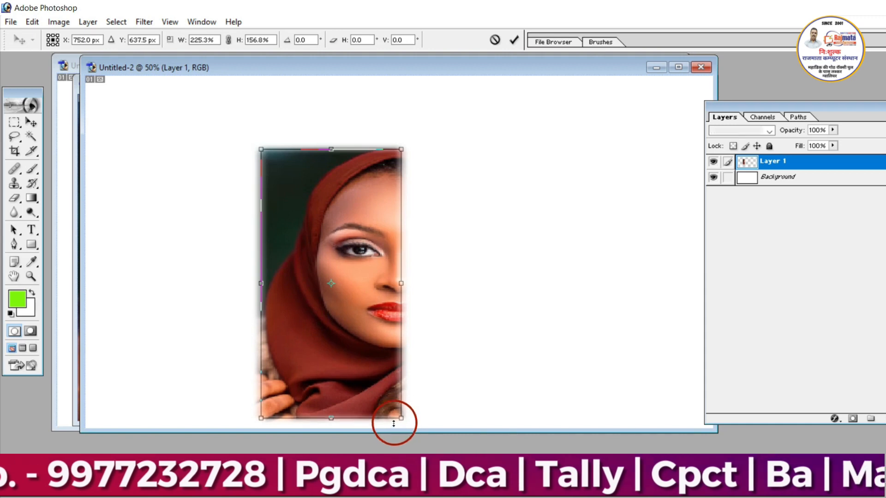
left_click_drag(356, 378, 288, 334)
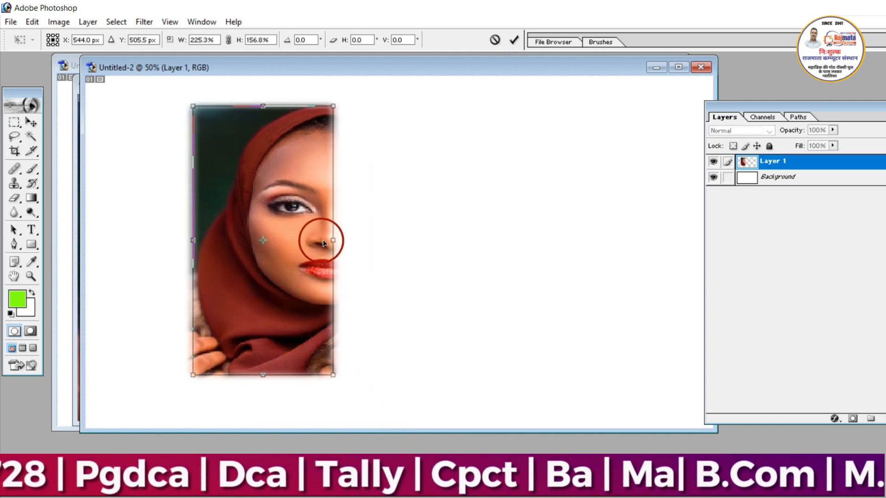
left_click_drag(335, 240, 328, 240)
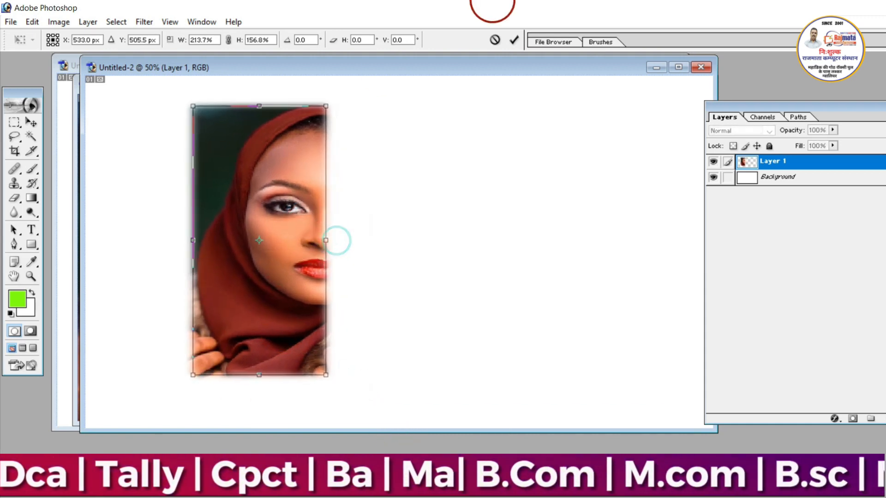
left_click(512, 39)
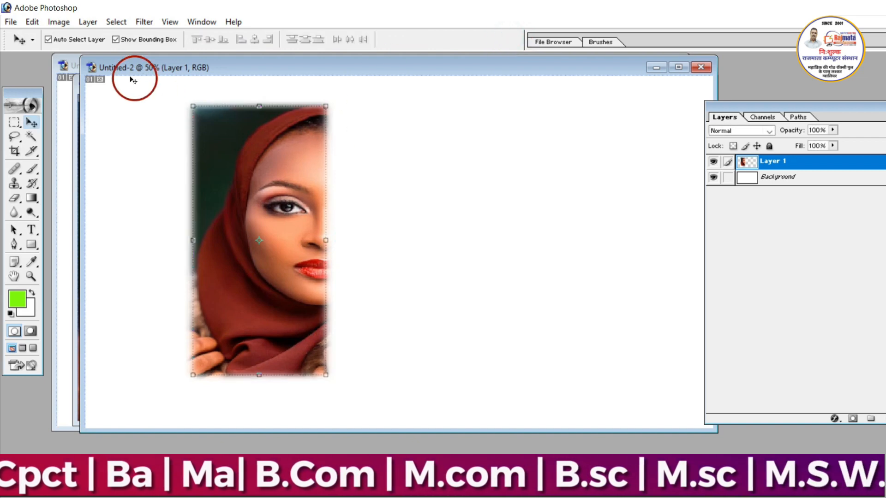
- Duplicate the half-face layer to the right of the original and nudge the copy left until the two halves meet
left_click(53, 25)
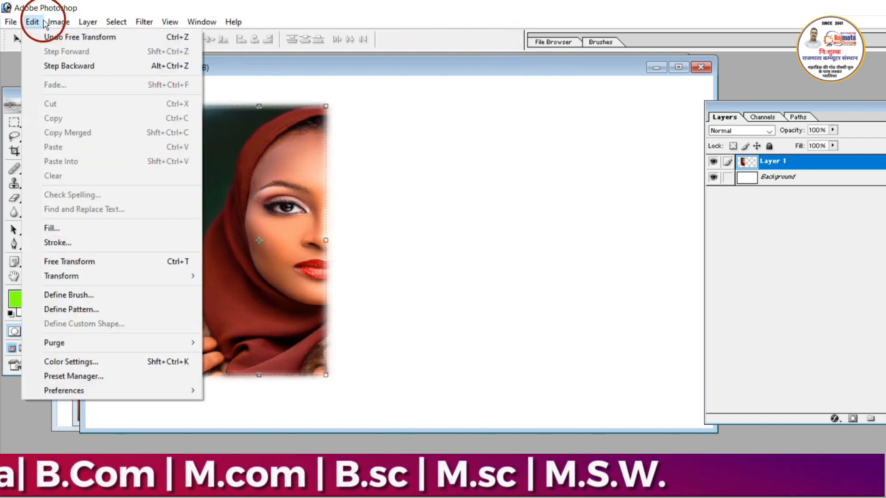
mouse_move(32, 22)
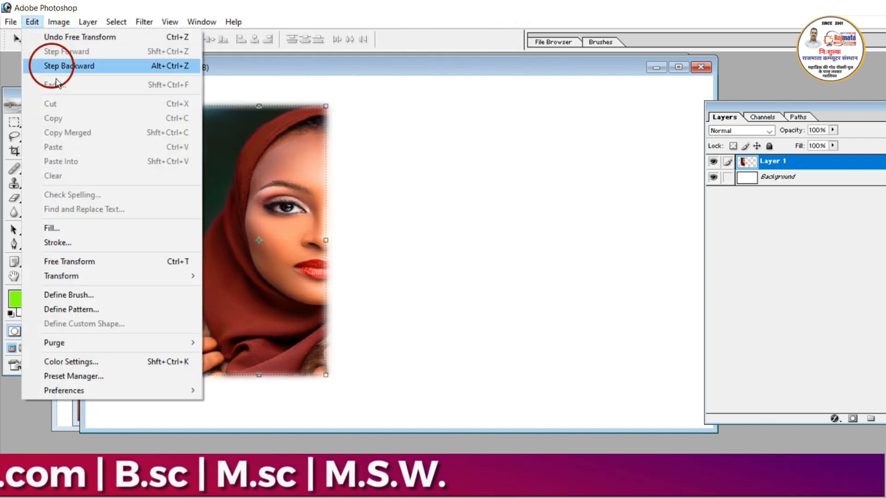
left_click(234, 200)
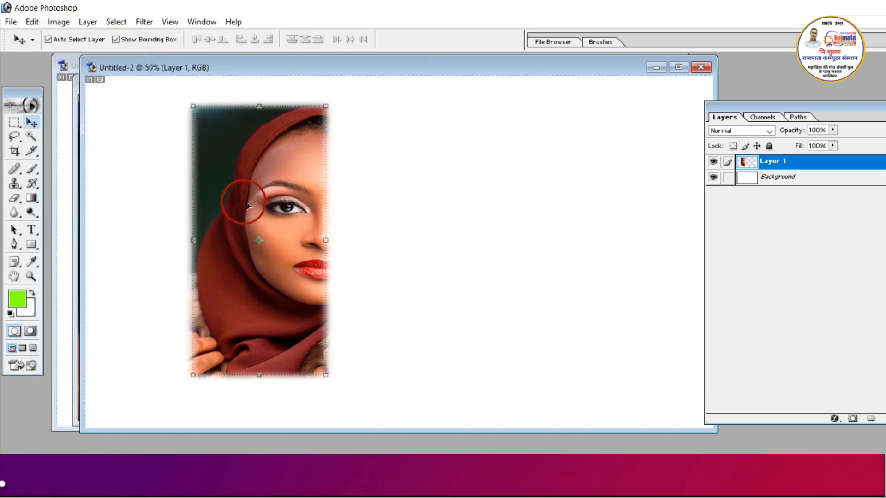
left_click_drag(249, 203, 389, 207)
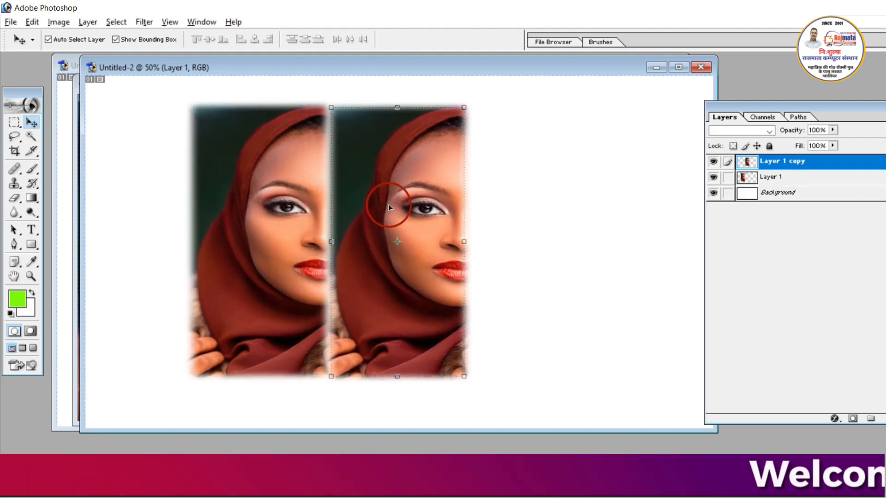
key("Left")
key("Left")
key("Left")
key("Left")
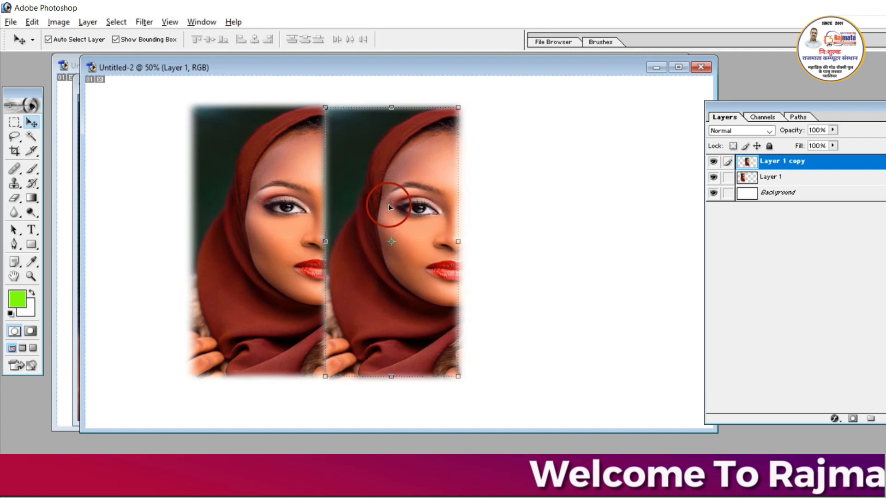
- Flip the copied half-face horizontally so it mirrors the original, and deselect the layer by making the Background active
left_click(32, 22)
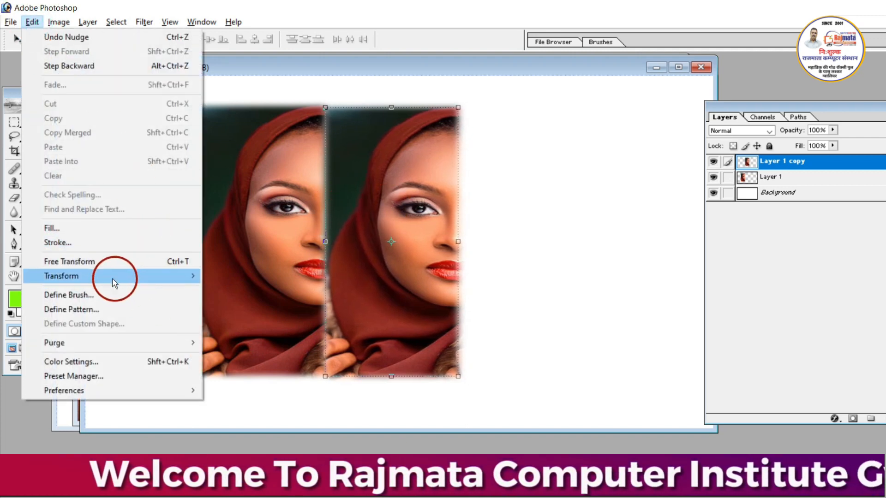
mouse_move(113, 278)
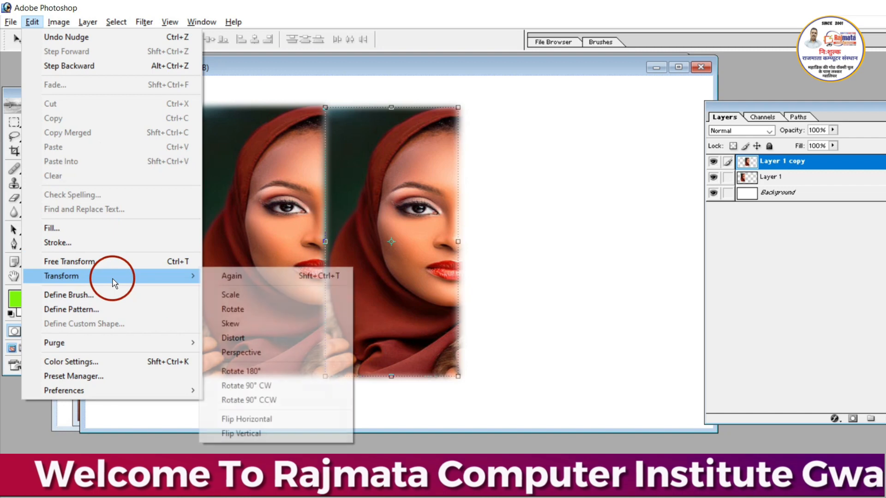
left_click(276, 418)
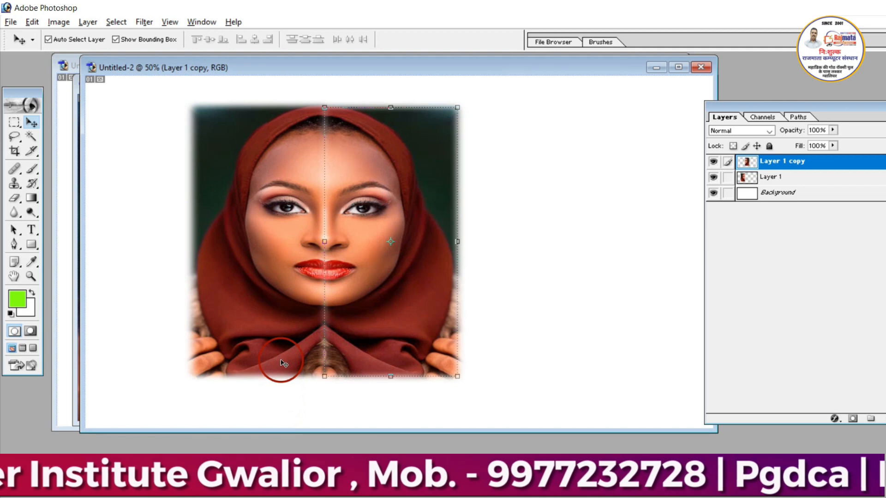
left_click(585, 360)
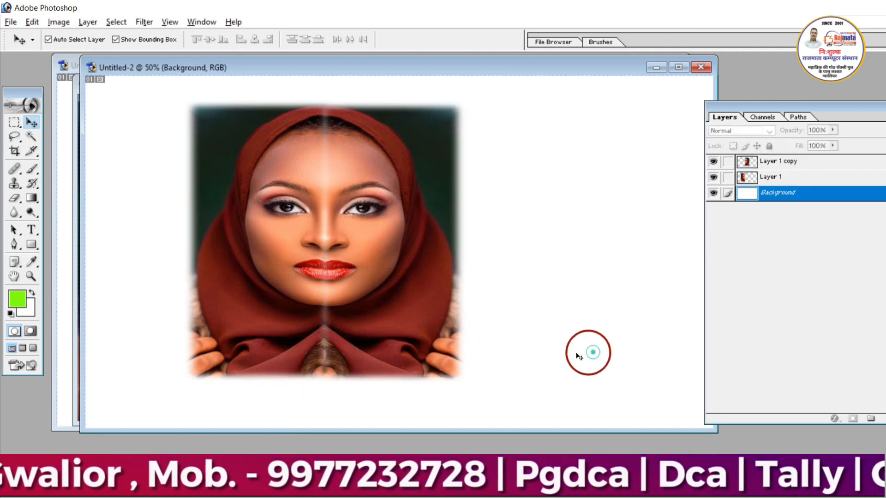
- Duplicate the mirrored half-face to the right, flip the new copy vertically, and place it directly beside the complete face
left_click(380, 309)
left_click_drag(379, 310, 504, 312)
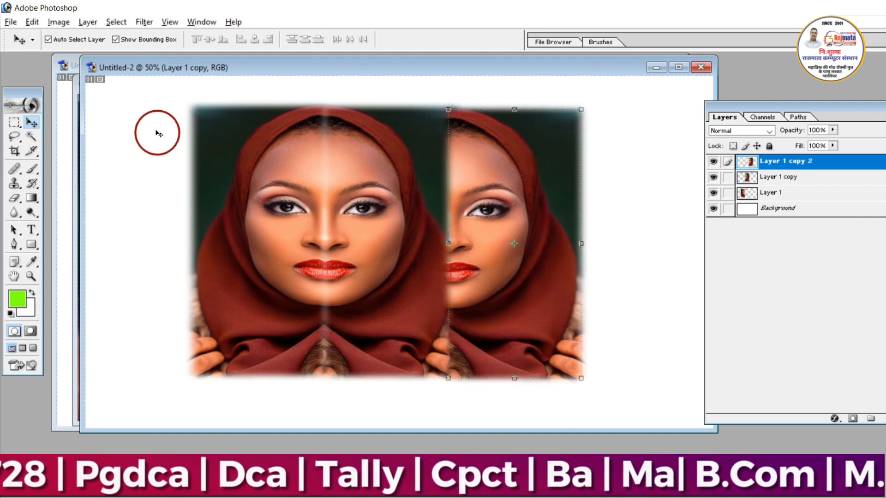
left_click(33, 22)
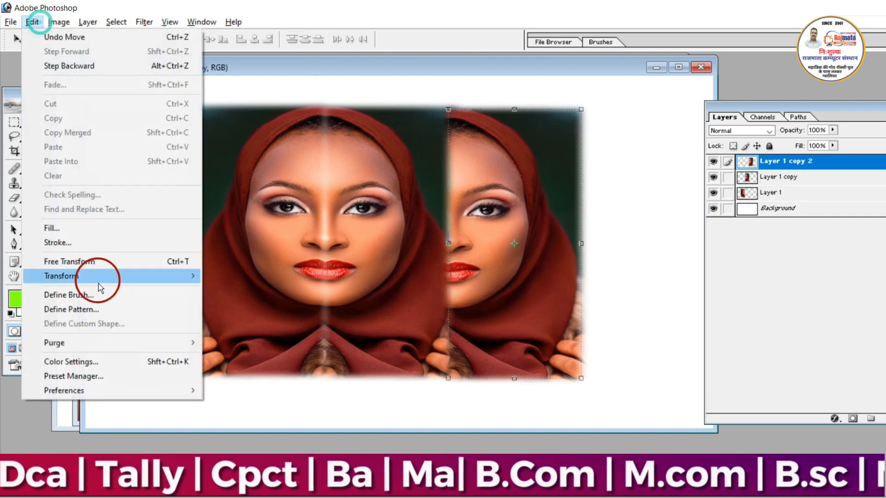
mouse_move(82, 275)
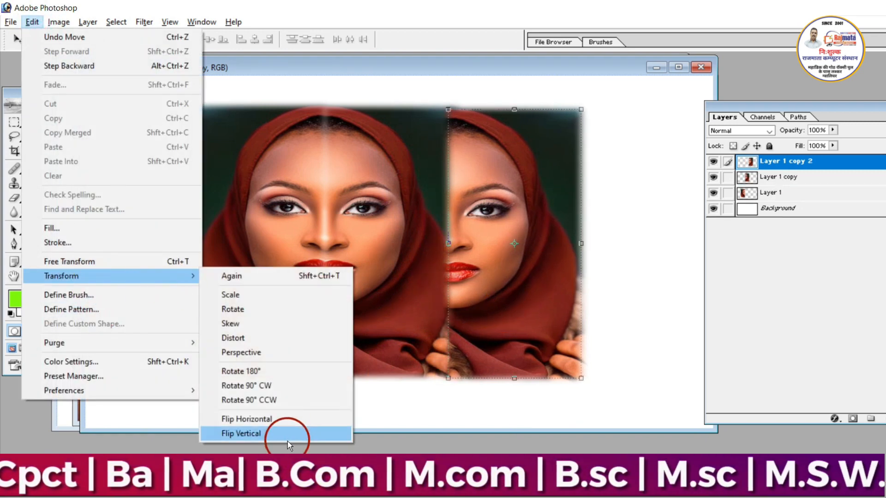
left_click(273, 435)
left_click_drag(497, 308, 542, 282)
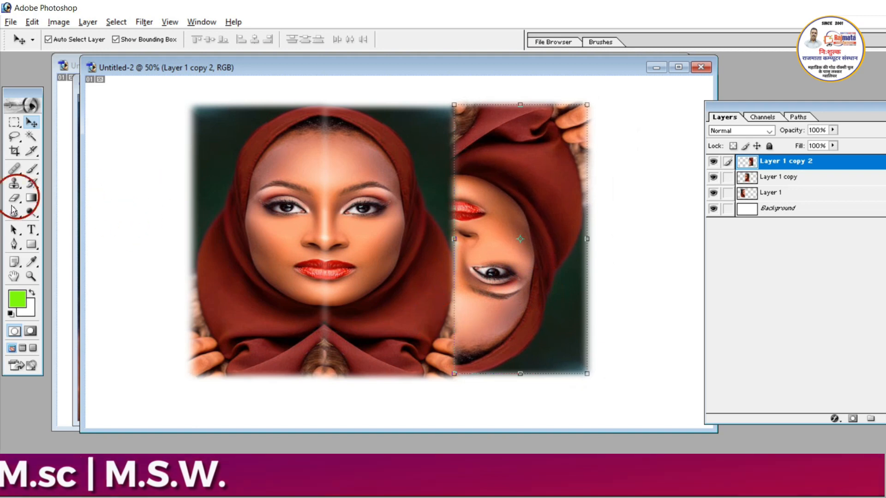
left_click(31, 22)
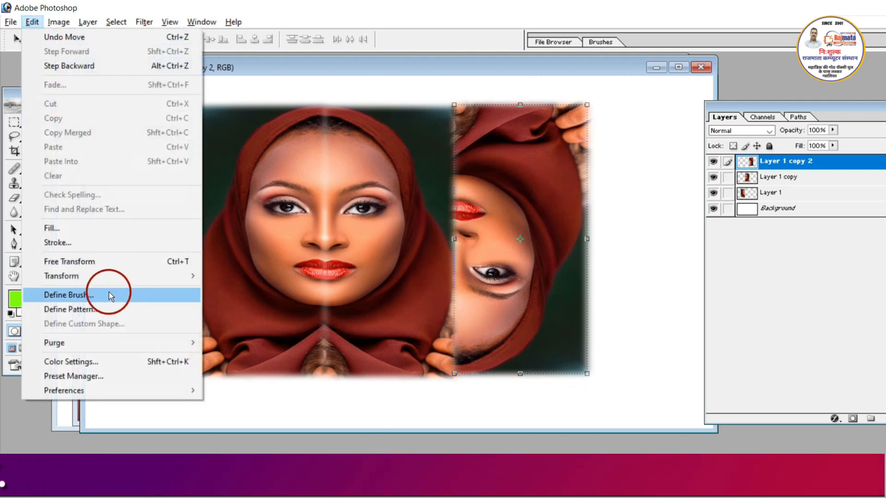
mouse_move(89, 278)
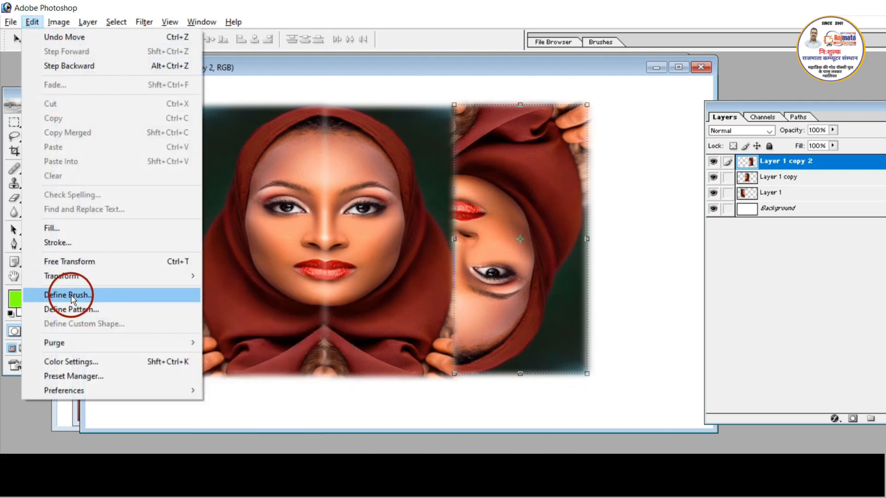
left_click(69, 296)
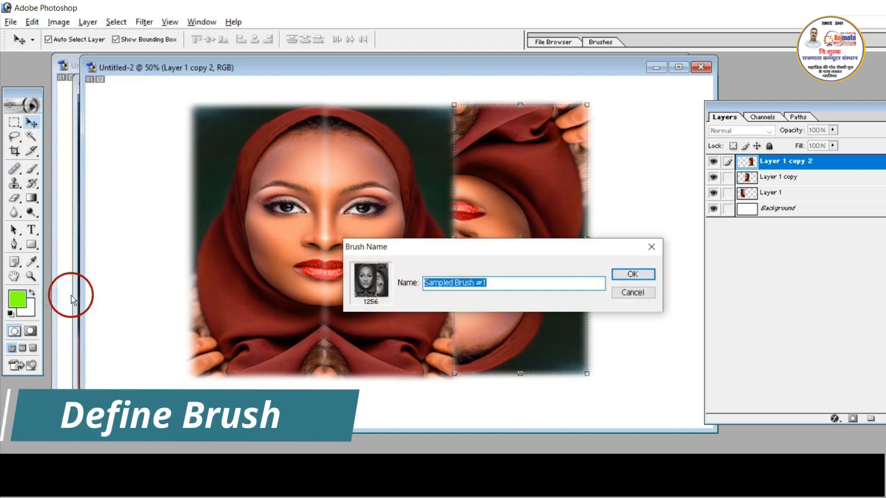
left_click(652, 247)
- Shift the mirrored half-face slightly right, away from the original half, and create a new blank document with the preset settings
left_click_drag(378, 305, 393, 304)
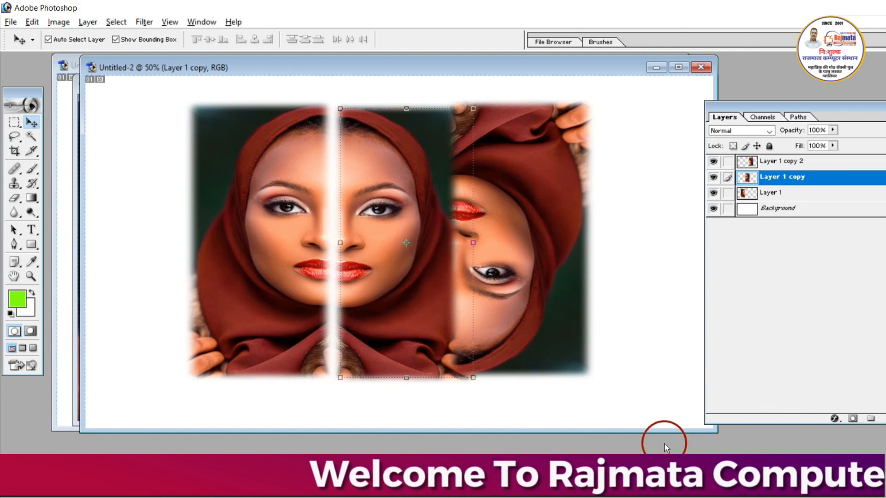
key("ctrl+n")
key("Return")
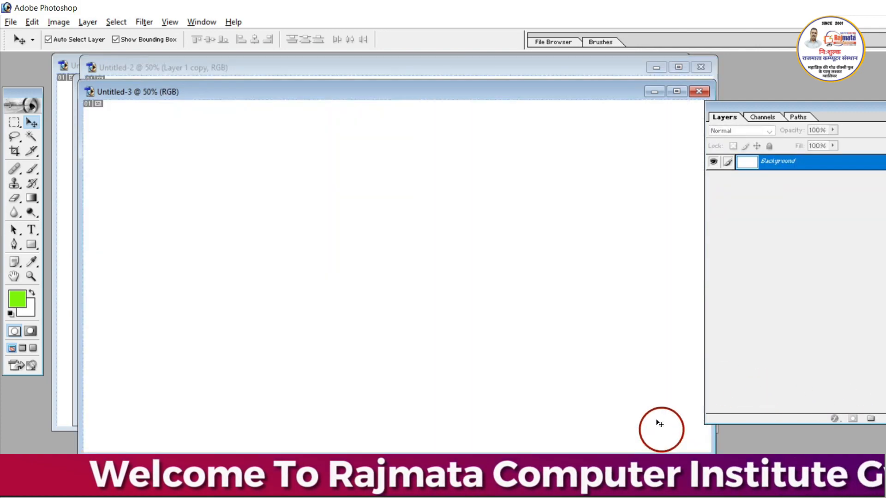
- Paint a broad freehand green shape across the blank canvas with the 200 px textured brush
left_click(31, 169)
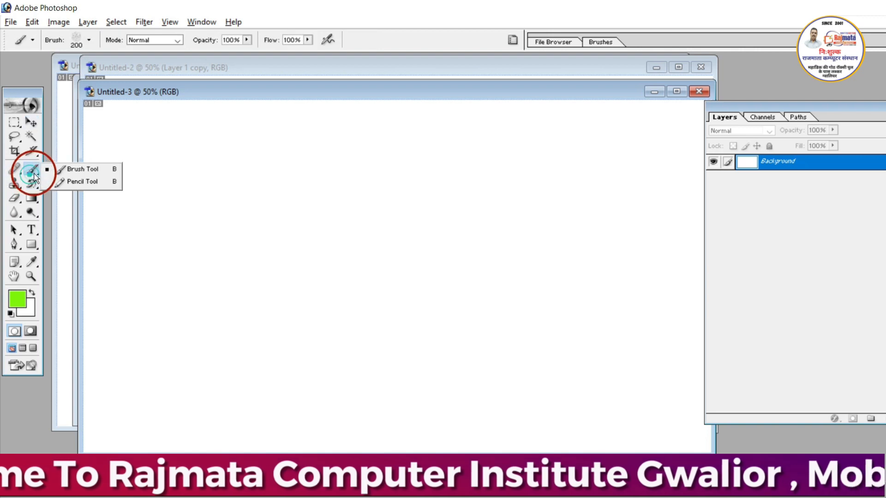
left_click(69, 169)
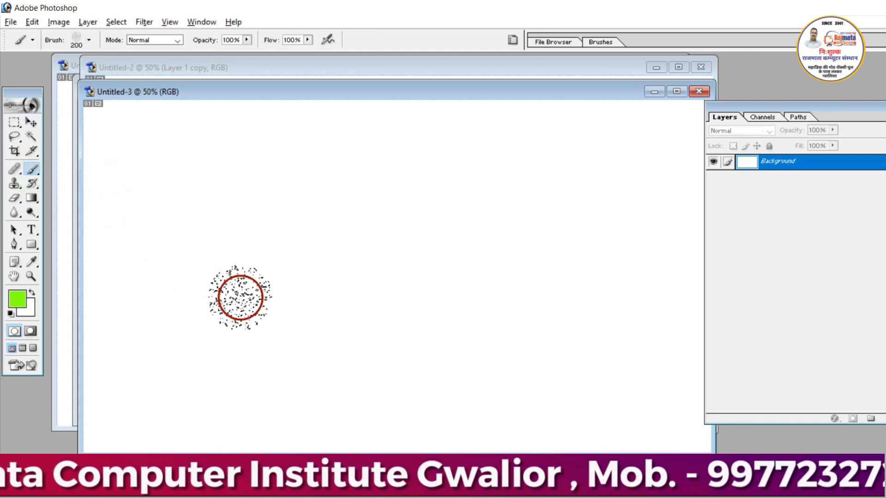
mouse_move(239, 295)
left_mouse_down()
mouse_move(246, 227)
mouse_move(238, 146)
mouse_move(271, 237)
mouse_move(300, 263)
mouse_move(420, 165)
mouse_move(440, 263)
mouse_move(468, 309)
mouse_move(413, 327)
mouse_move(291, 339)
mouse_move(293, 312)
mouse_move(391, 261)
mouse_move(368, 226)
mouse_move(295, 219)
mouse_move(294, 259)
mouse_move(346, 306)
mouse_move(500, 306)
mouse_move(560, 255)
left_mouse_up()
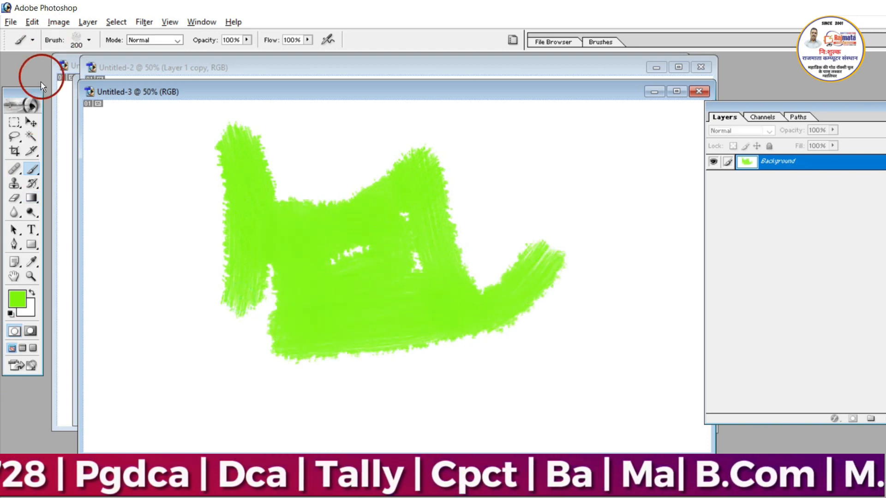
- Define the green painted shape as a brush named rajmata computer
left_click(30, 123)
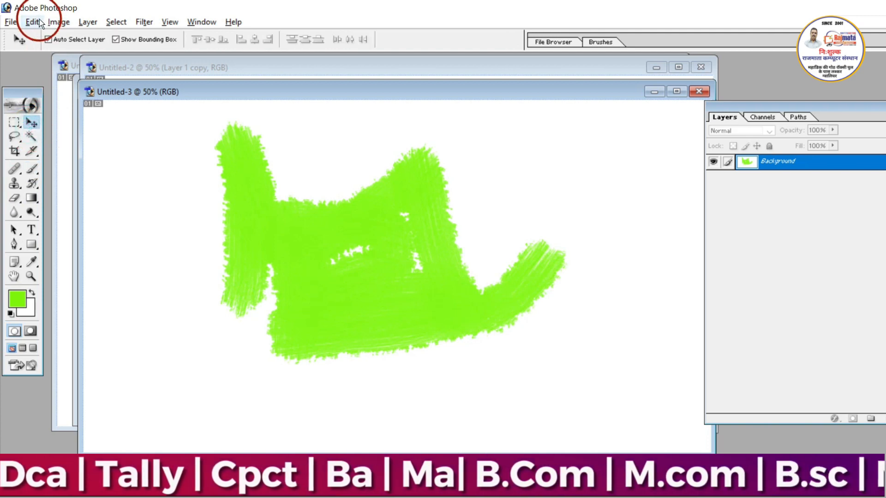
left_click(32, 21)
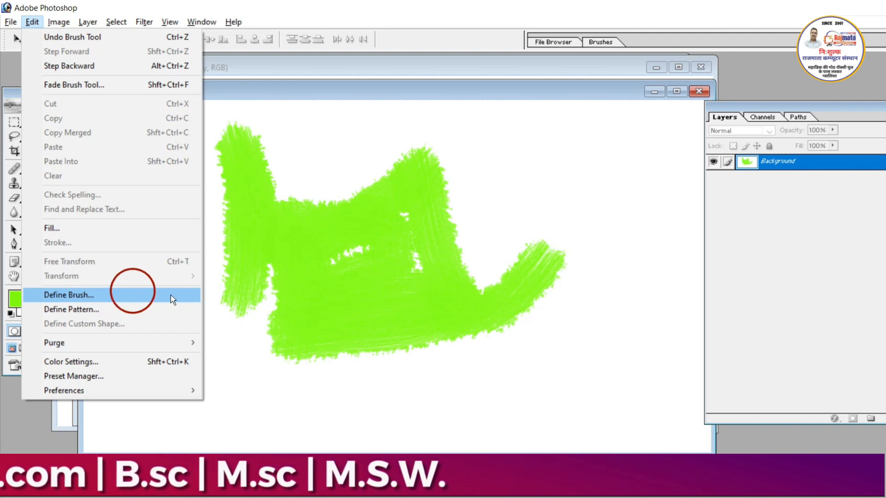
left_click(71, 297)
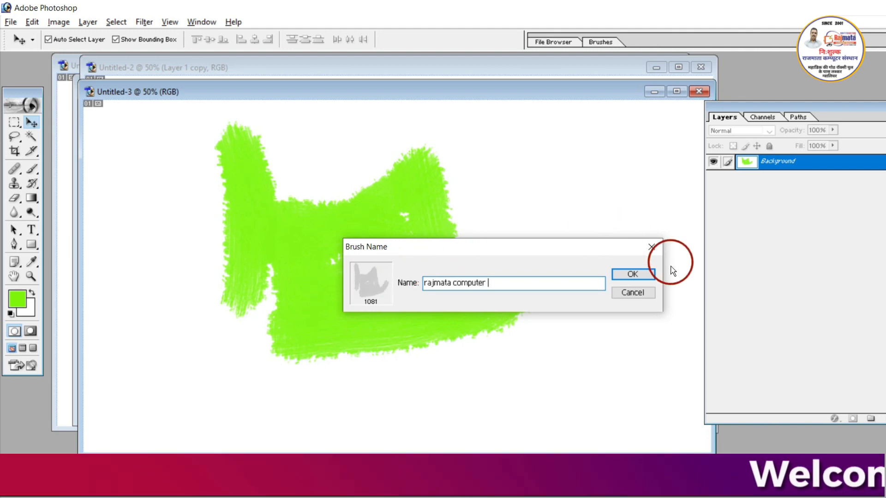
left_click(632, 274)
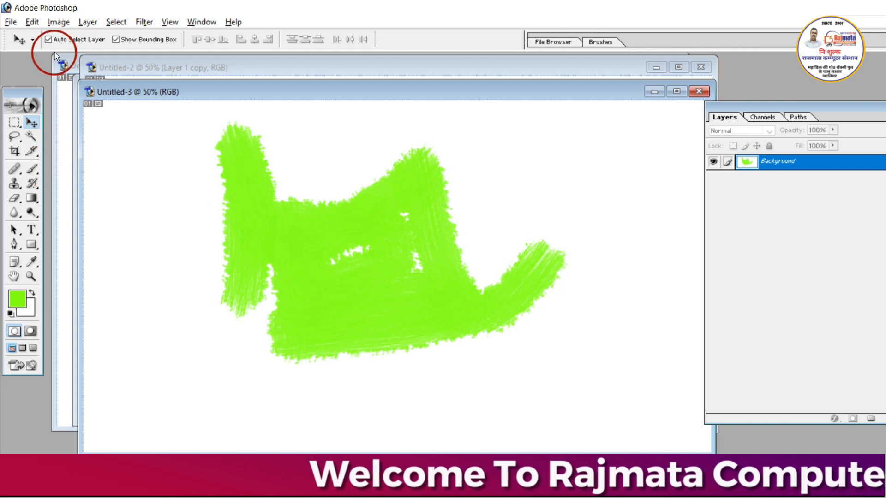
- Define the canvas with the green painted shape as a pattern named rajmat
left_click(39, 26)
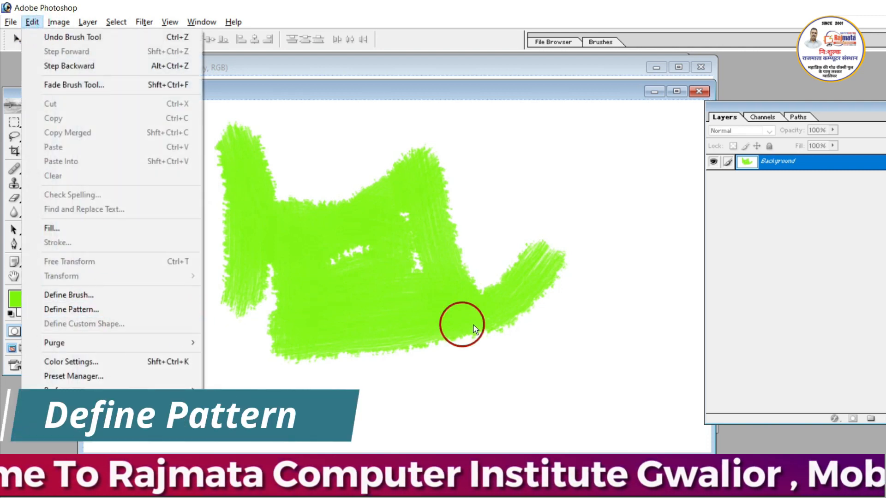
left_click(79, 310)
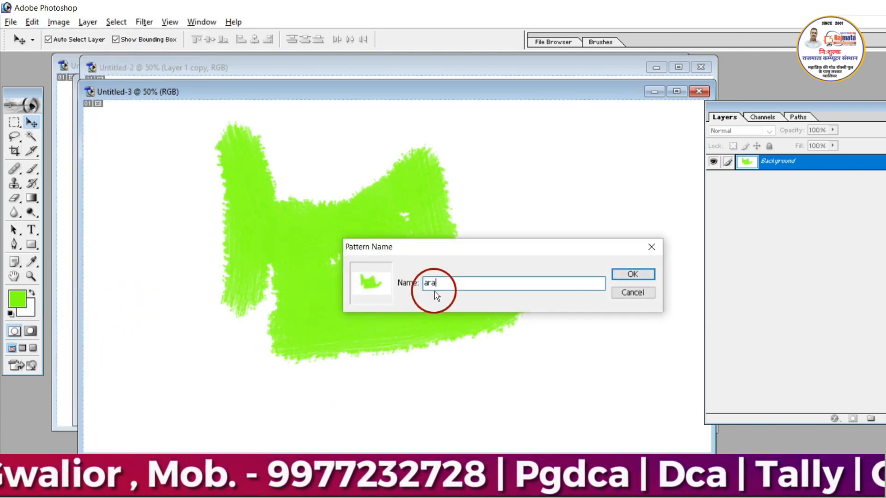
type("rajmata")
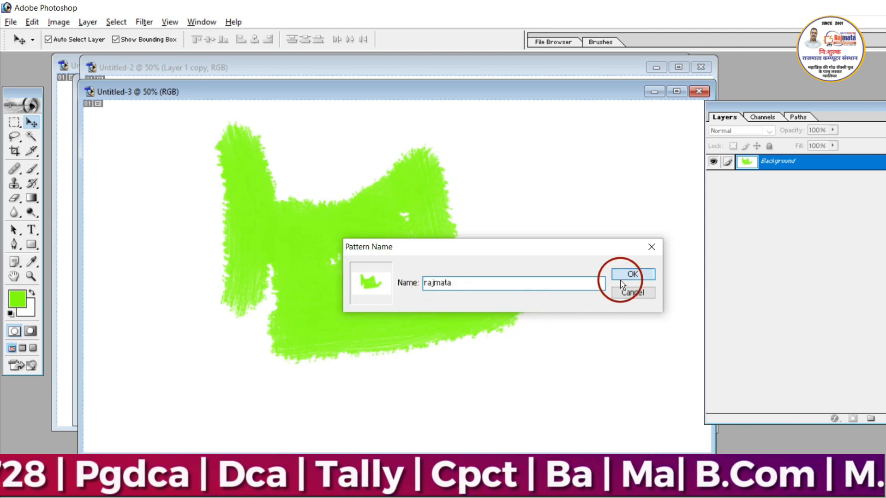
left_click(621, 277)
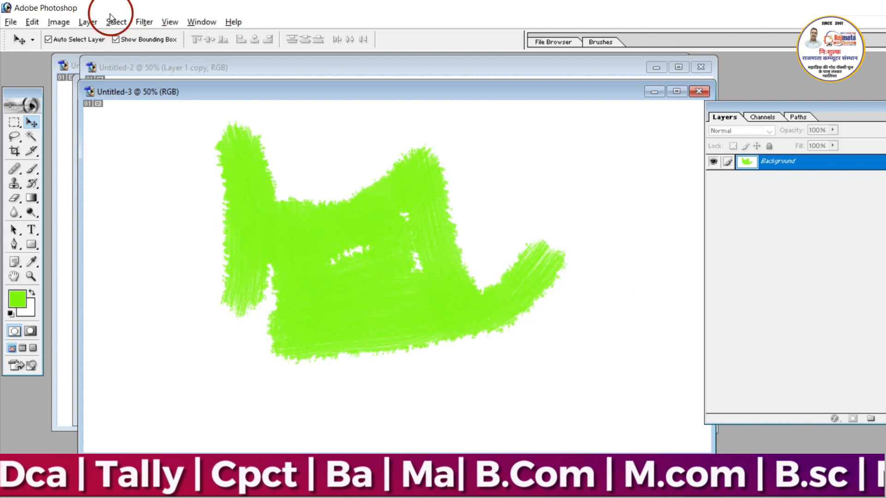
left_click(39, 21)
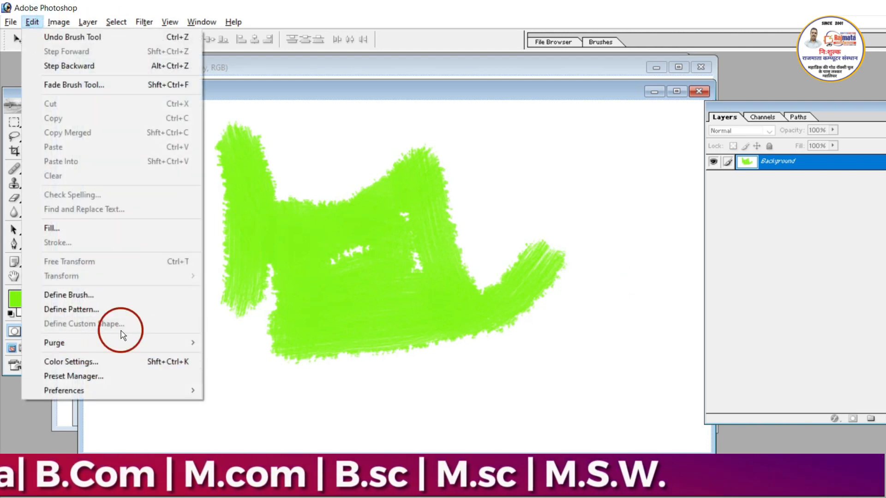
left_click(343, 357)
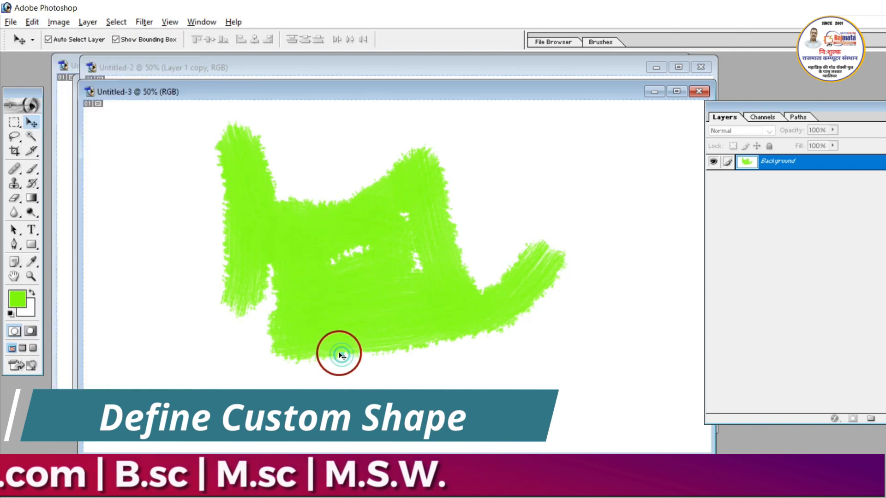
left_click(279, 194)
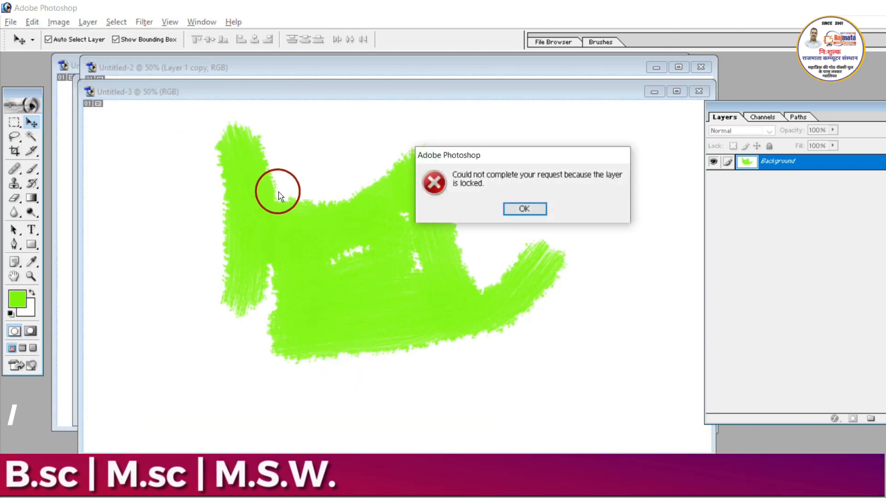
left_click(524, 208)
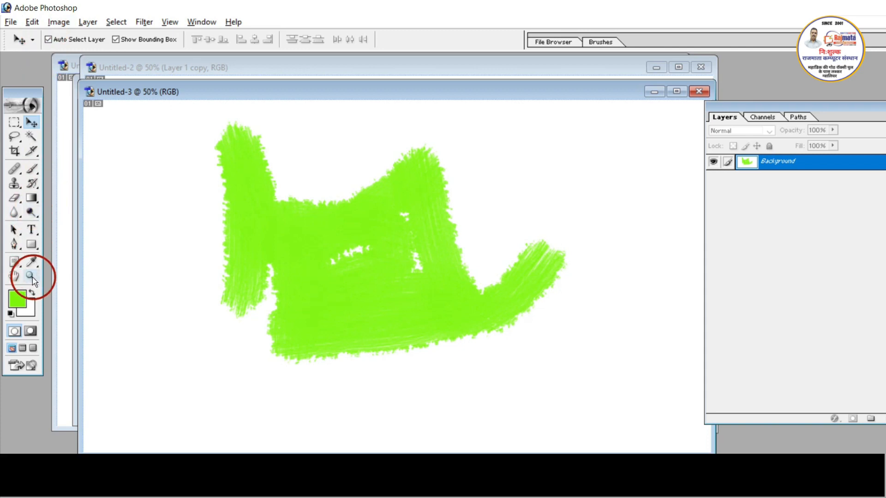
- Draw a small green rectangle shape beside the painting's left edge and apply the preset style combining Color Overlay and Gradient Overlay
left_click_drag(32, 245, 92, 242)
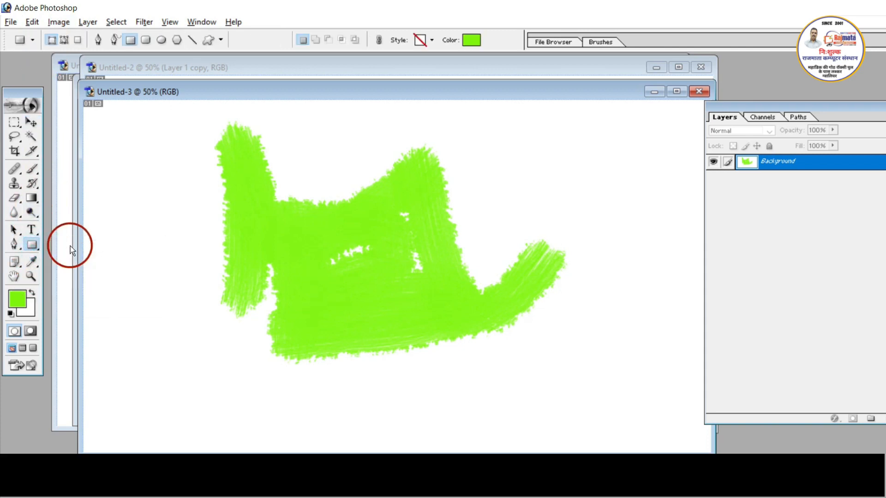
left_click_drag(98, 198, 167, 253)
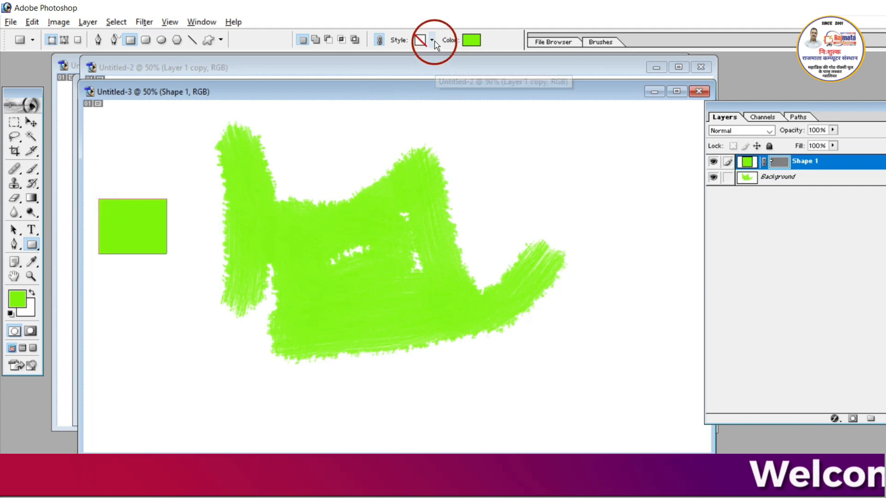
left_click(432, 41)
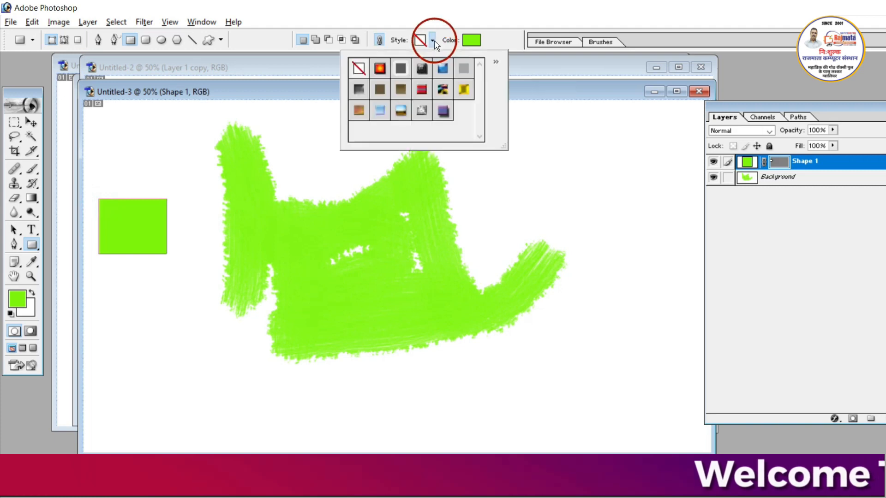
left_click(424, 115)
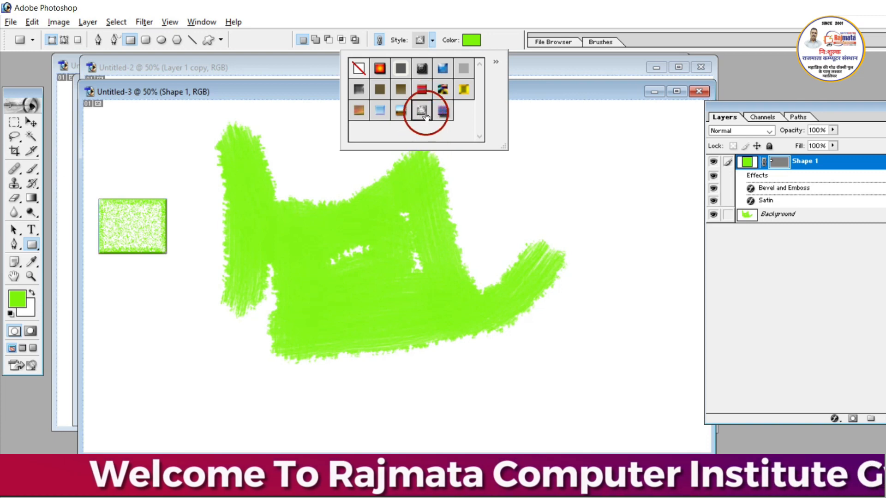
left_click(442, 113)
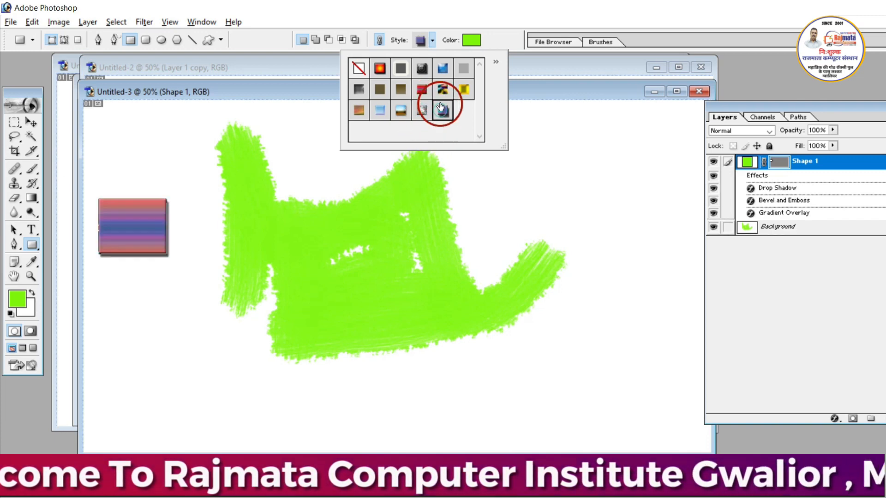
left_click(402, 90)
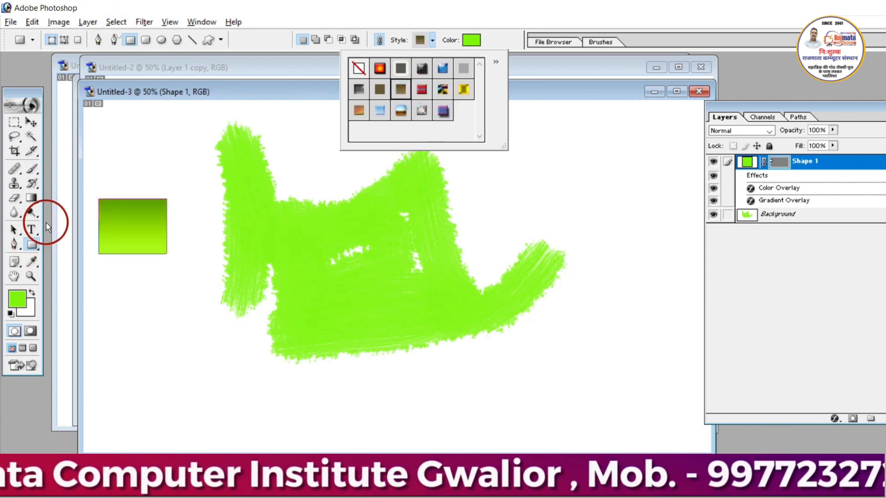
- Review the working spaces and color management policies in the Color Settings dialog, and close it
left_click(16, 122)
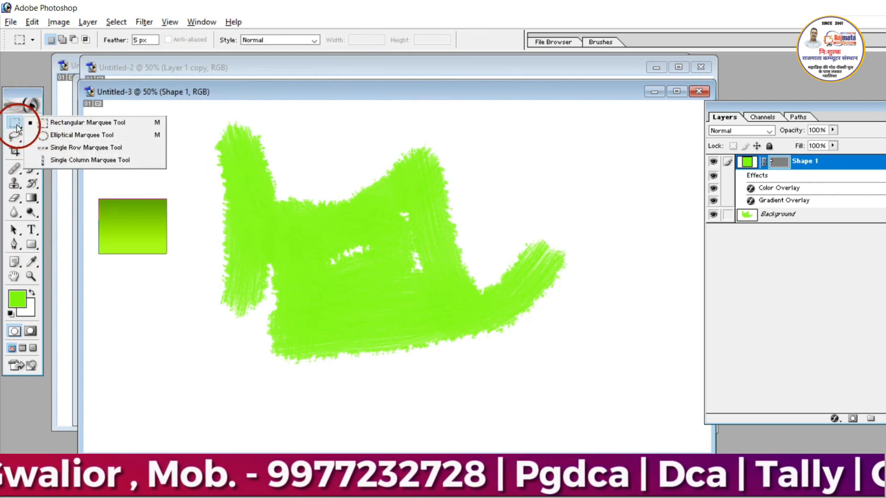
left_click(24, 106)
left_click(32, 22)
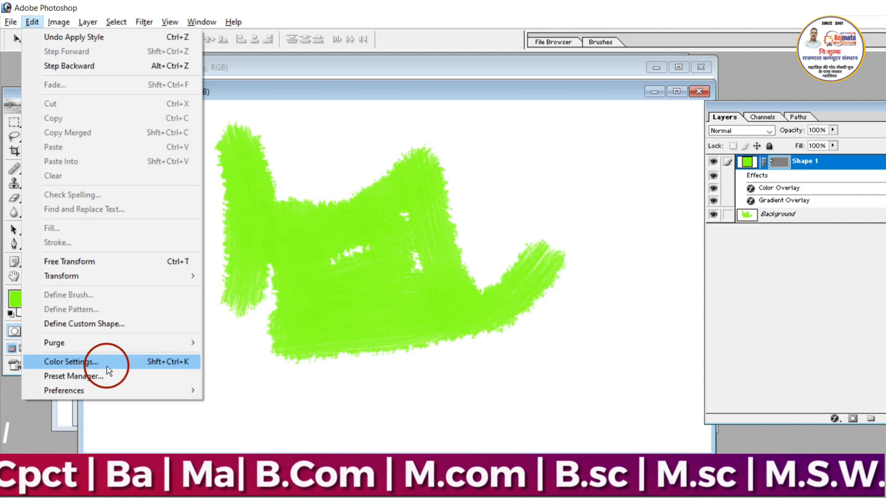
left_click(92, 361)
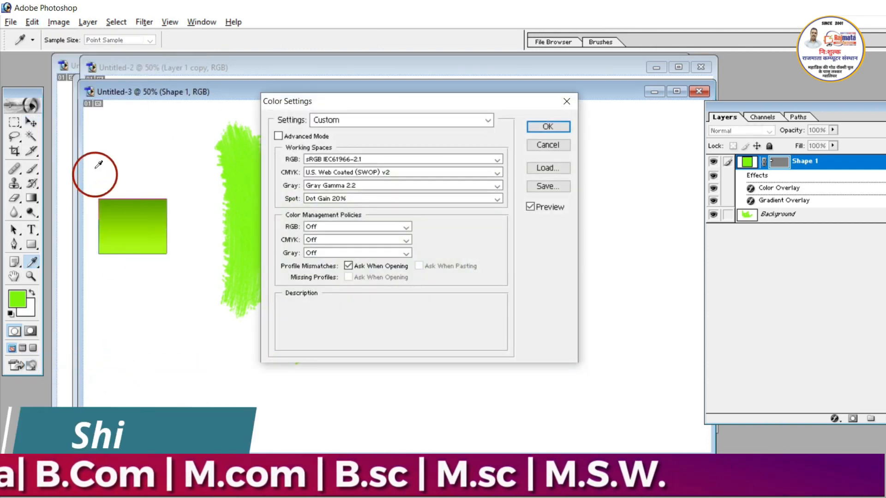
left_click(32, 22)
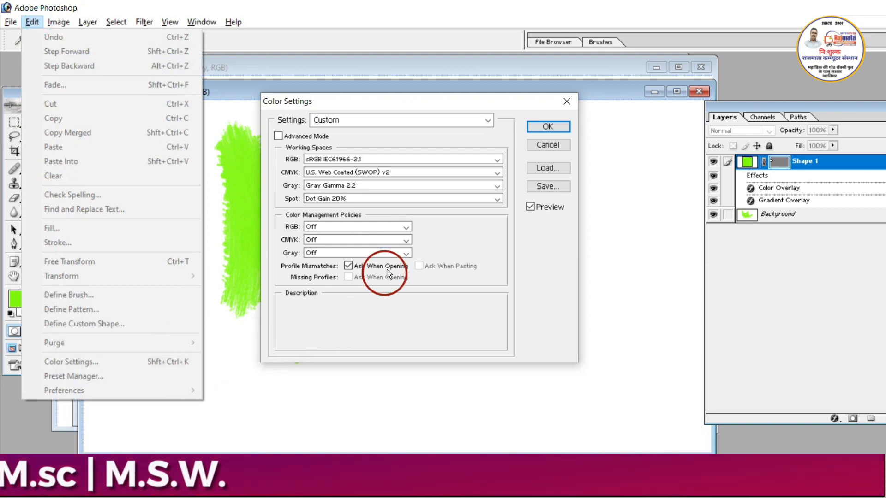
left_click(358, 144)
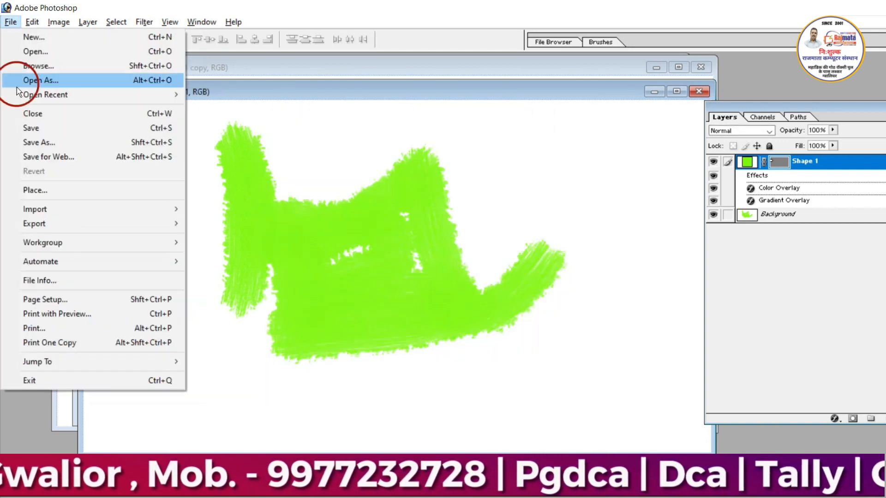
mouse_move(28, 18)
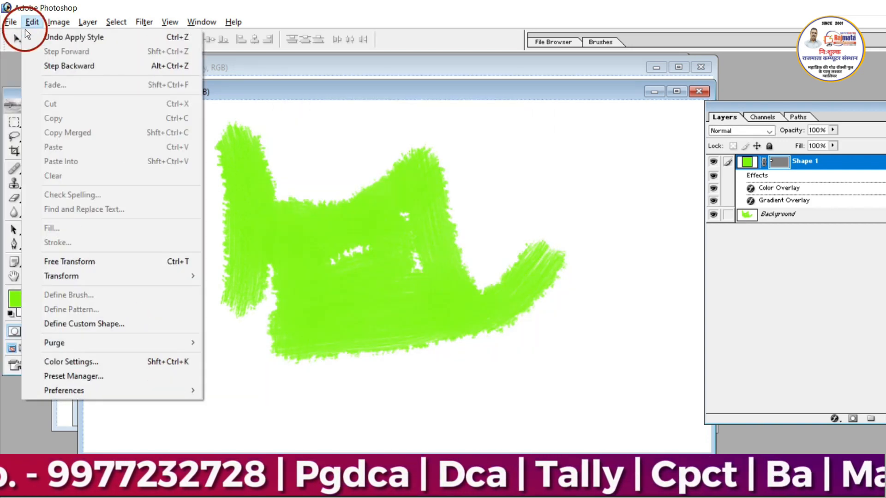